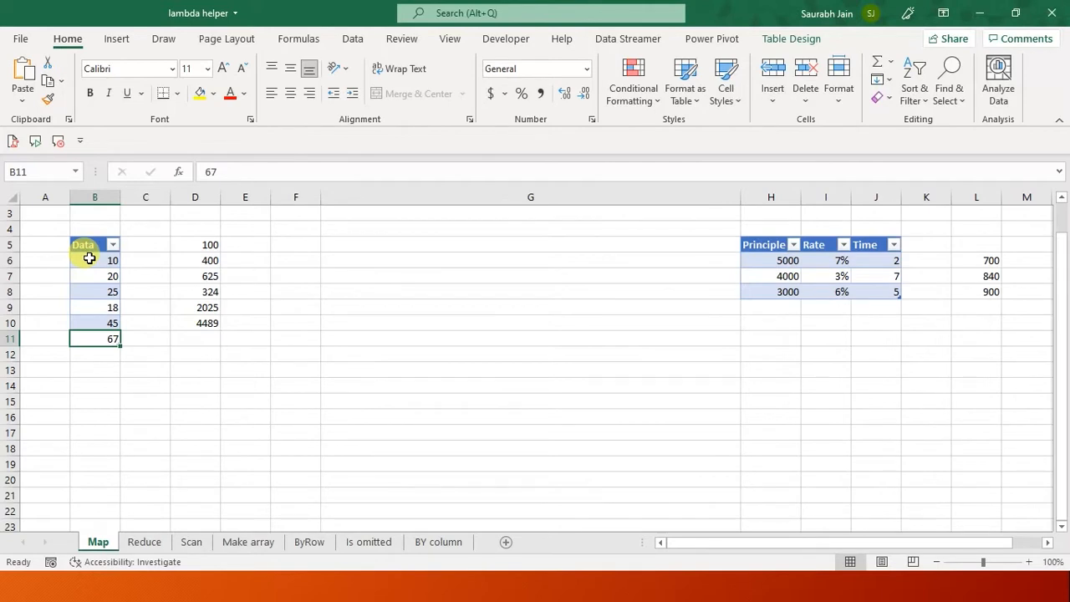
Examine the existing MAP formula in cell D5 and the Data column values it uses
left_click(289, 243)
left_click(196, 244)
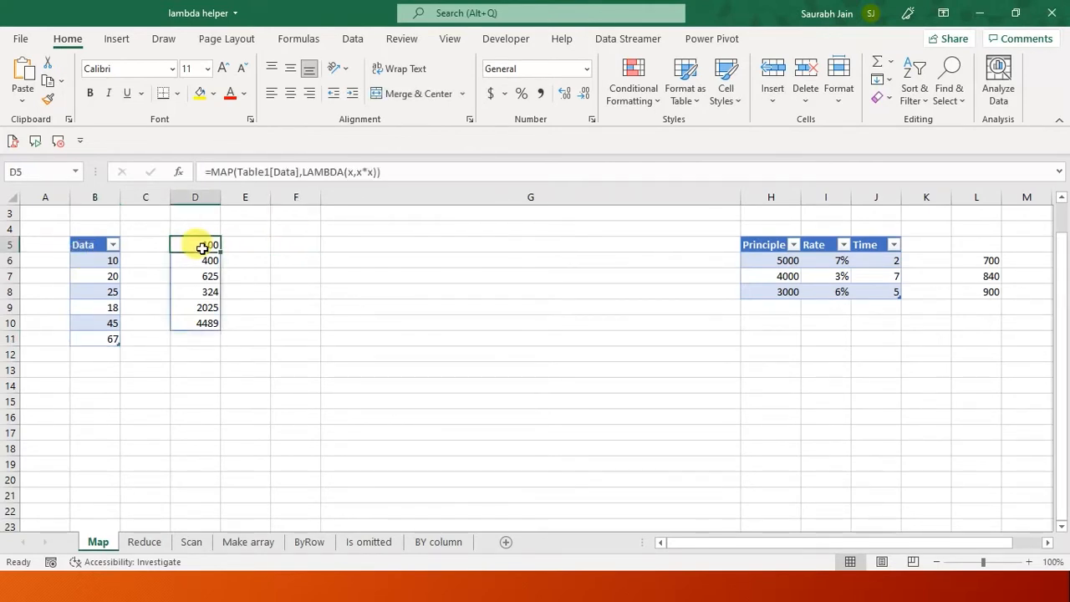
left_click(113, 262)
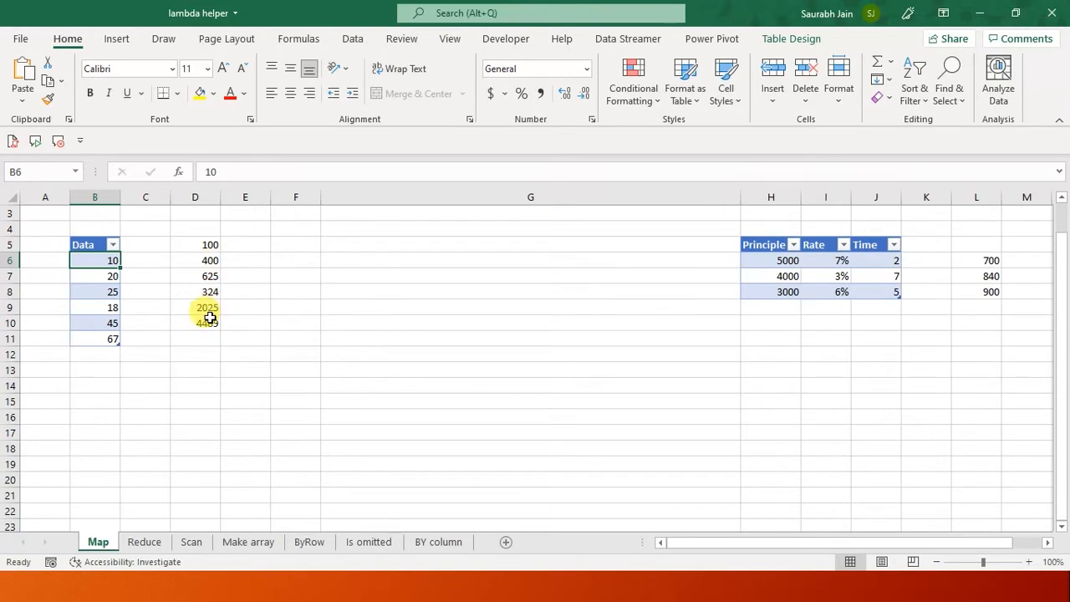
left_click(371, 352)
Insert a blank column before column D, between the Data table and the existing squared results
left_click(188, 367)
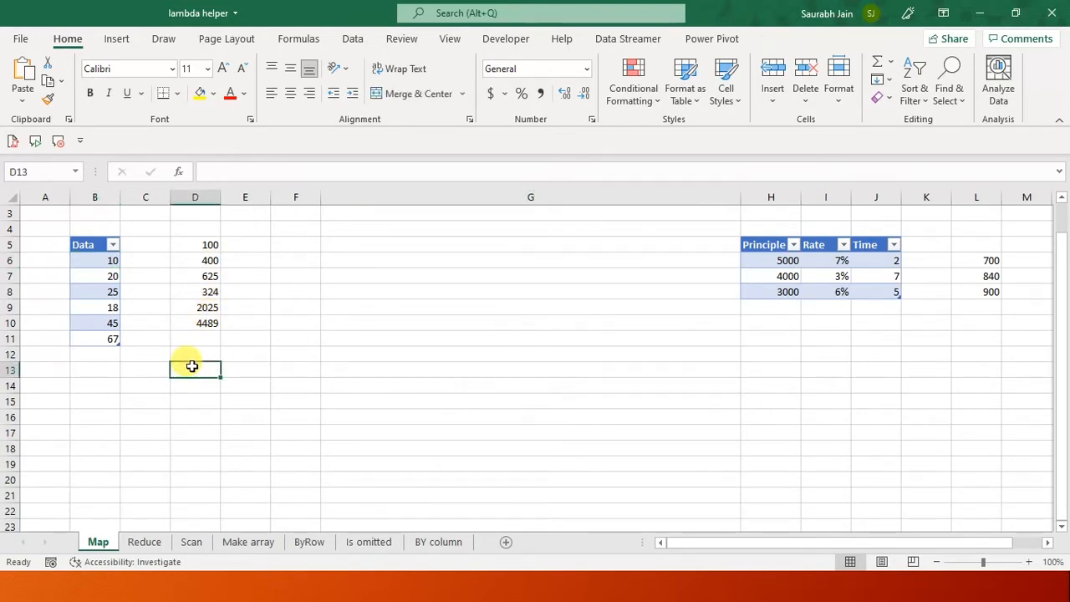
left_click(201, 197)
right_click(201, 198)
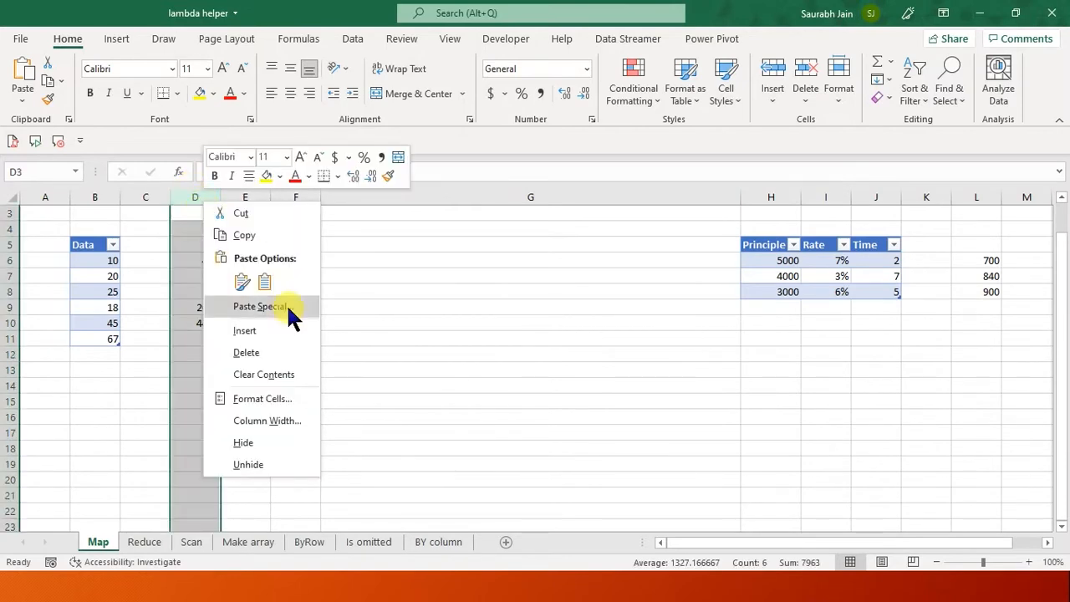
left_click(287, 325)
left_click(185, 336)
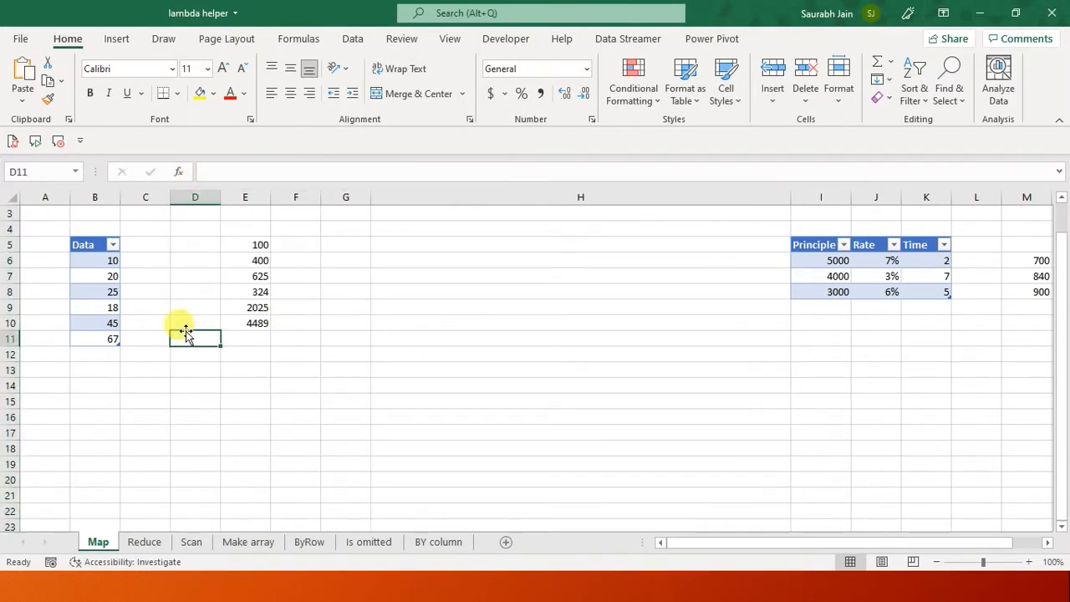
left_click(199, 266)
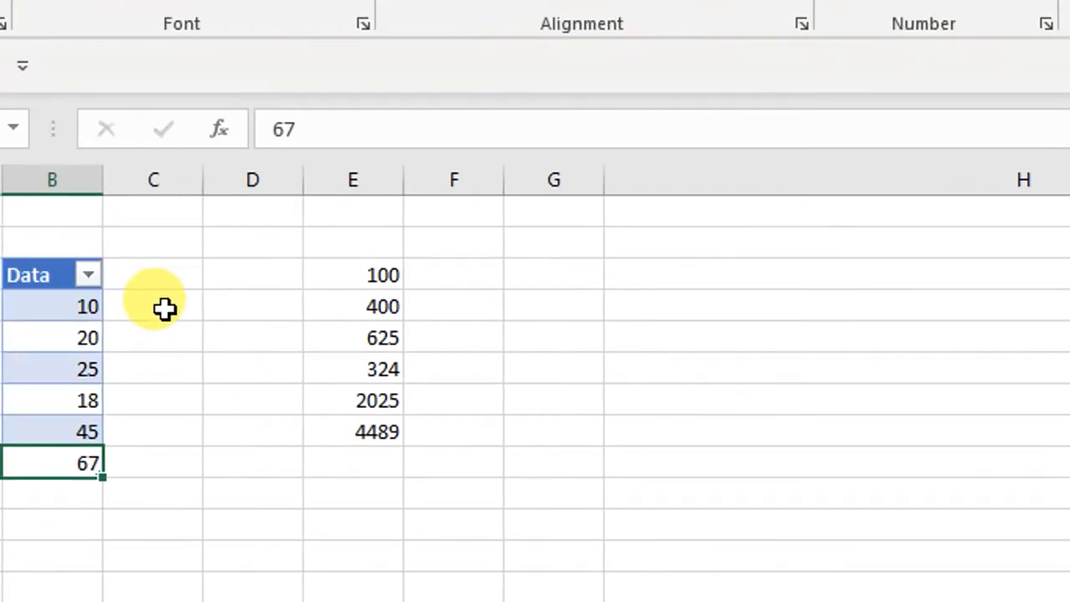
Start a MAP formula in cell D6 with the table's Data column (Table1[Data]) as its array
left_click(213, 306)
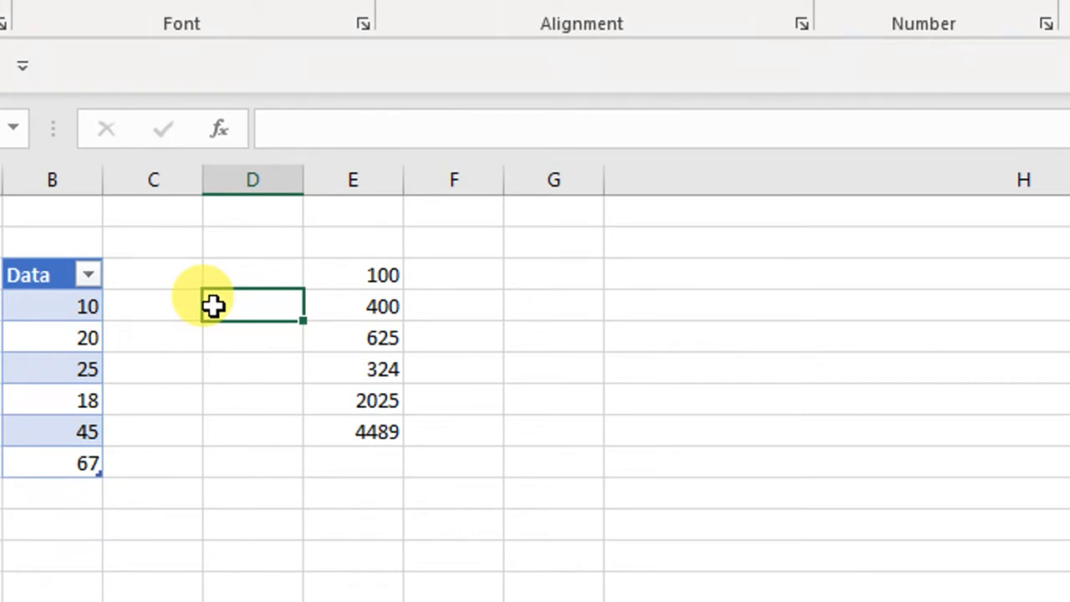
type("=")
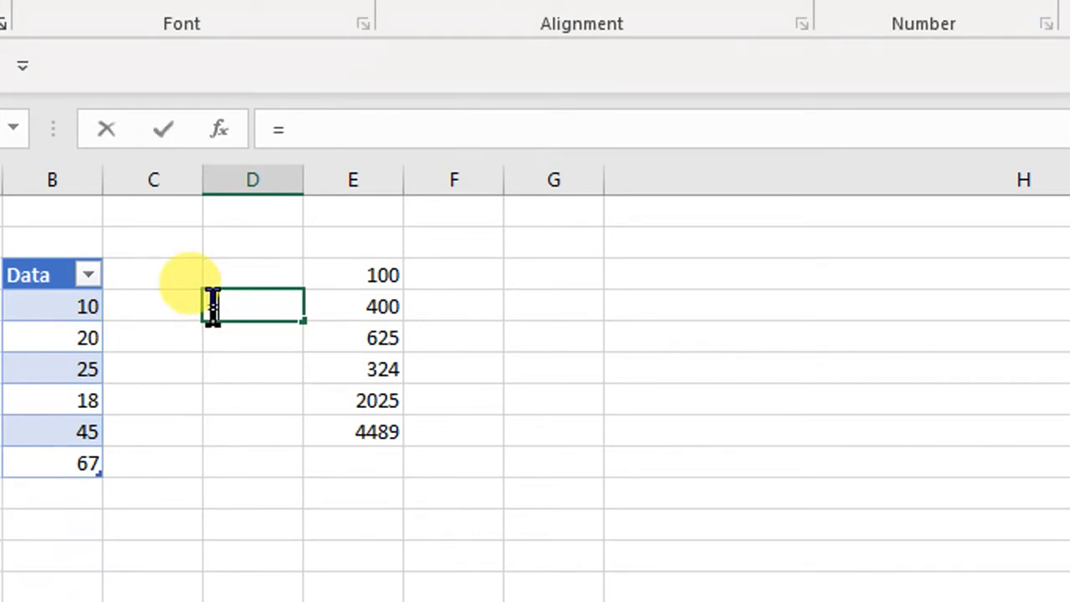
type("map")
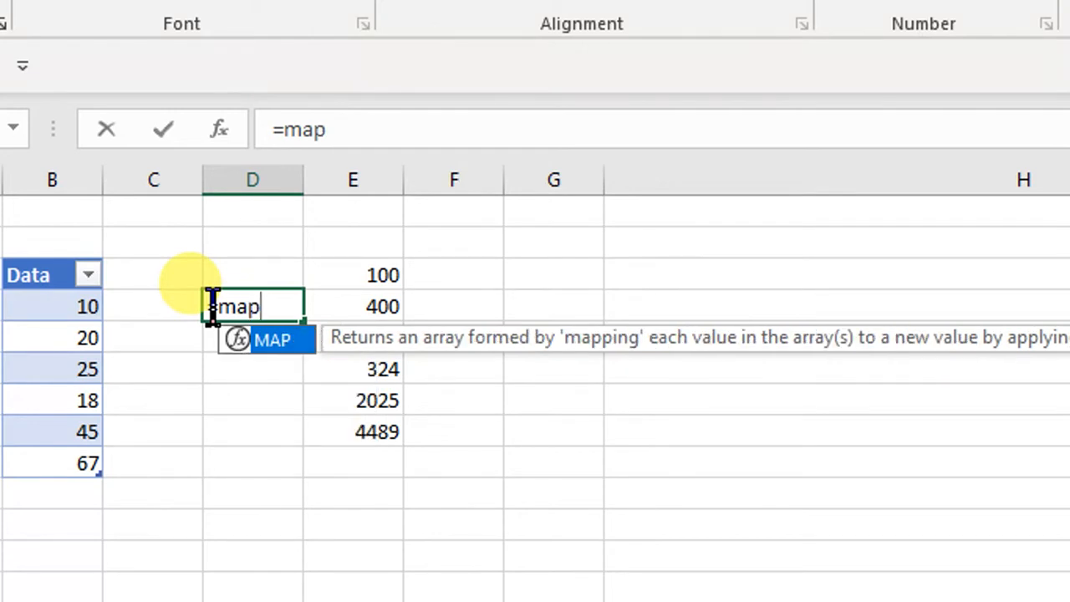
type("(")
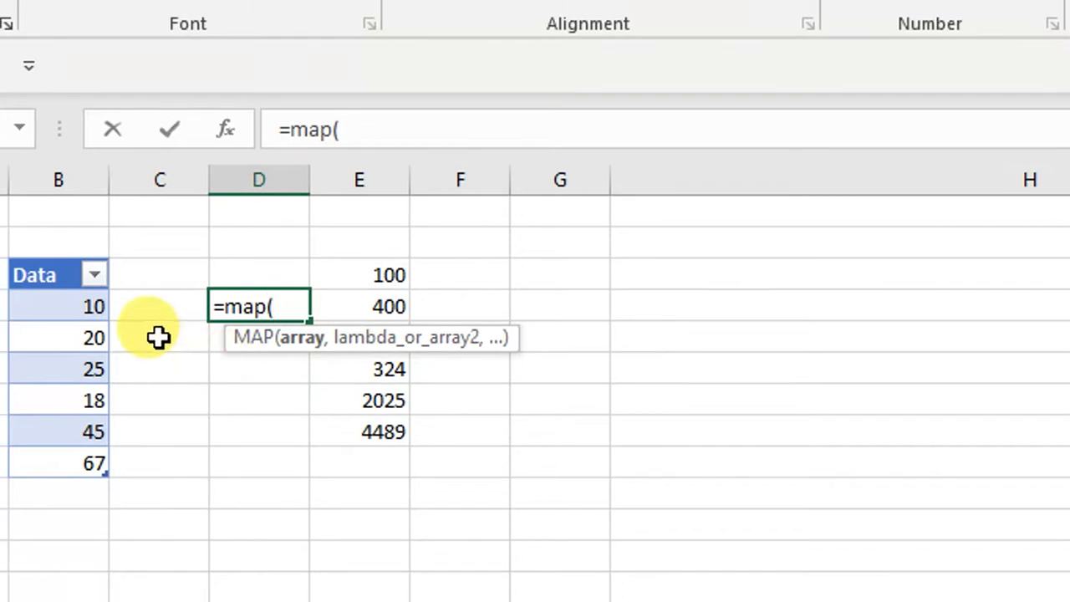
left_click_drag(161, 312, 160, 452)
type(",")
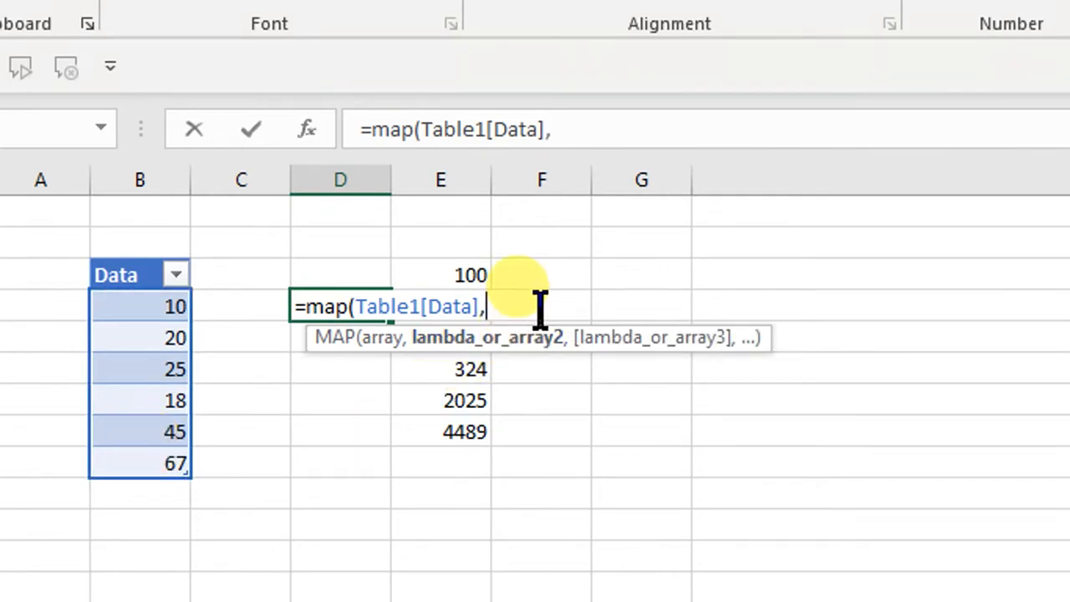
Complete the D6 formula with the function lambda(x,X*X) to square each value, and commit it
type("lambda")
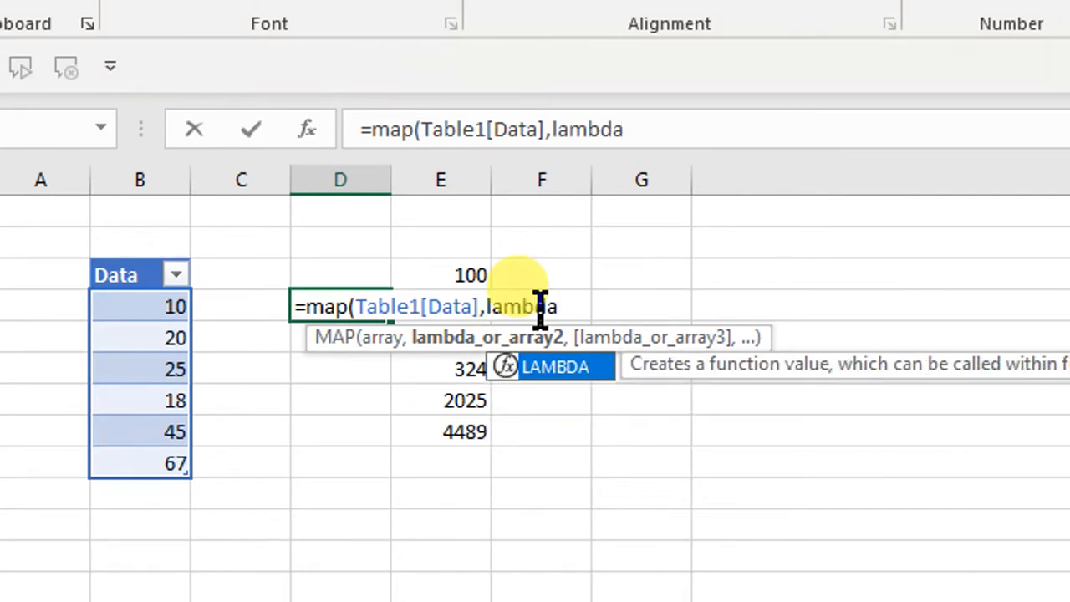
type("(")
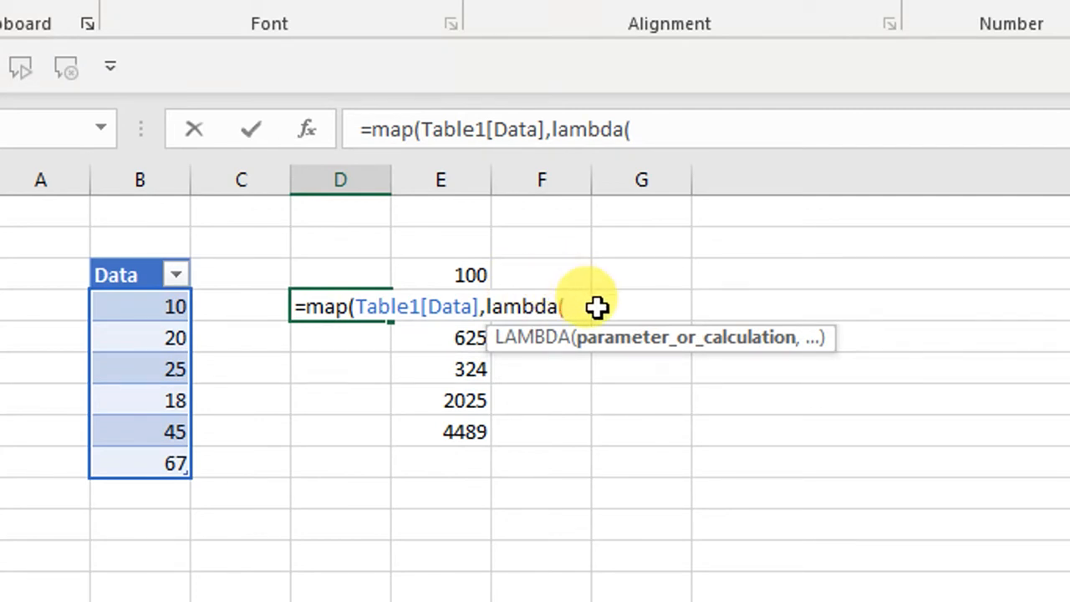
type("x,")
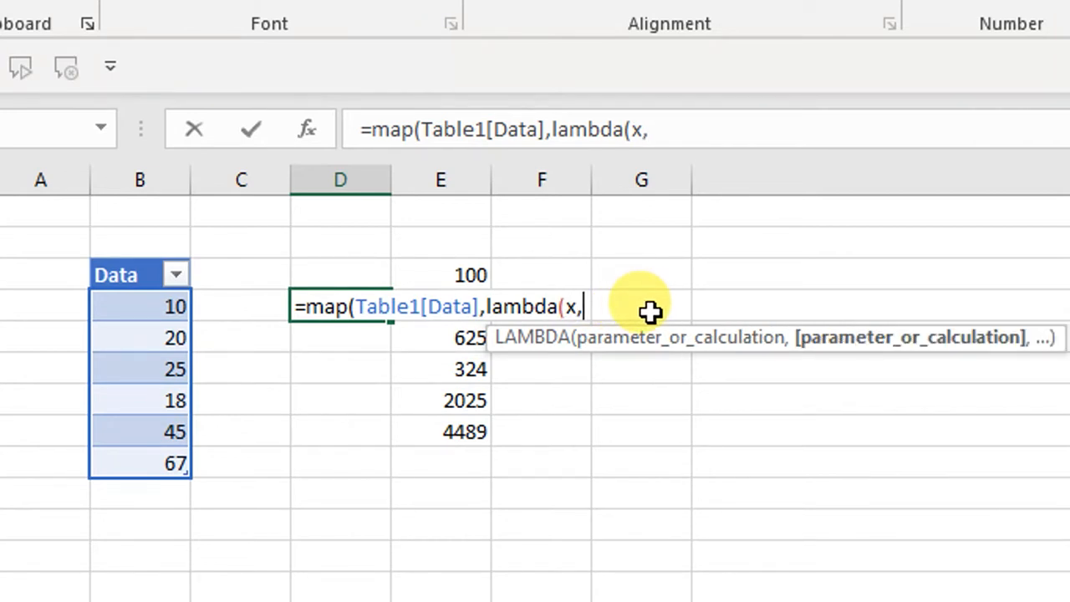
type("X")
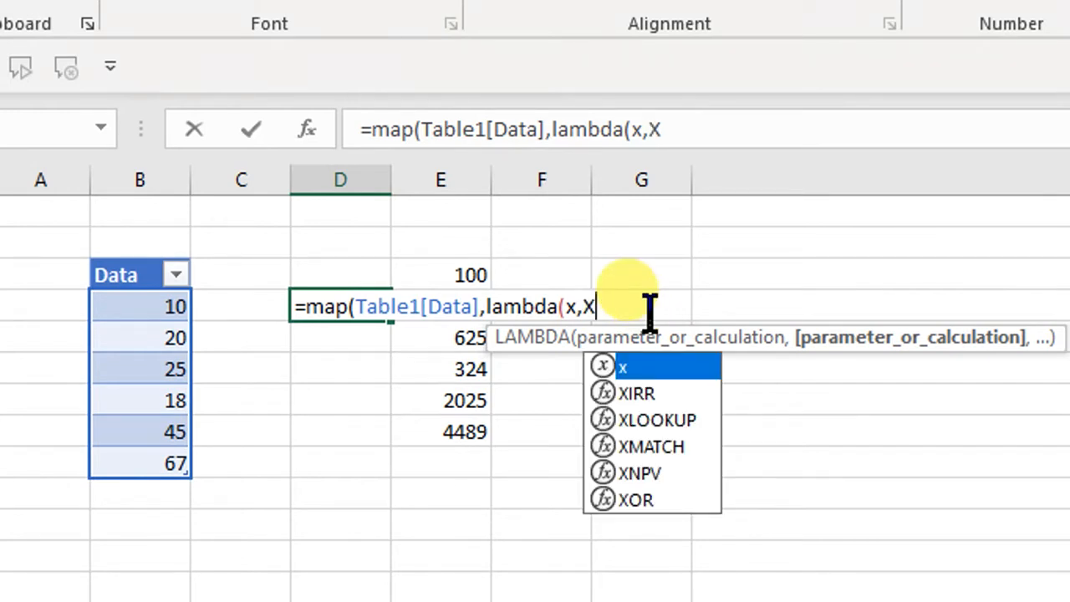
type("*X")
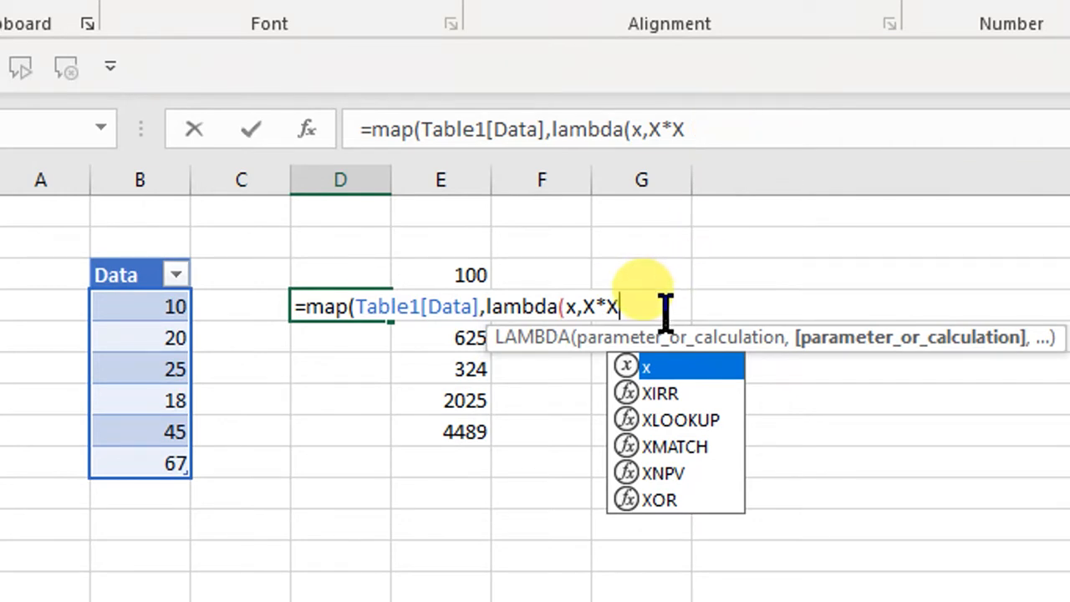
type(")")
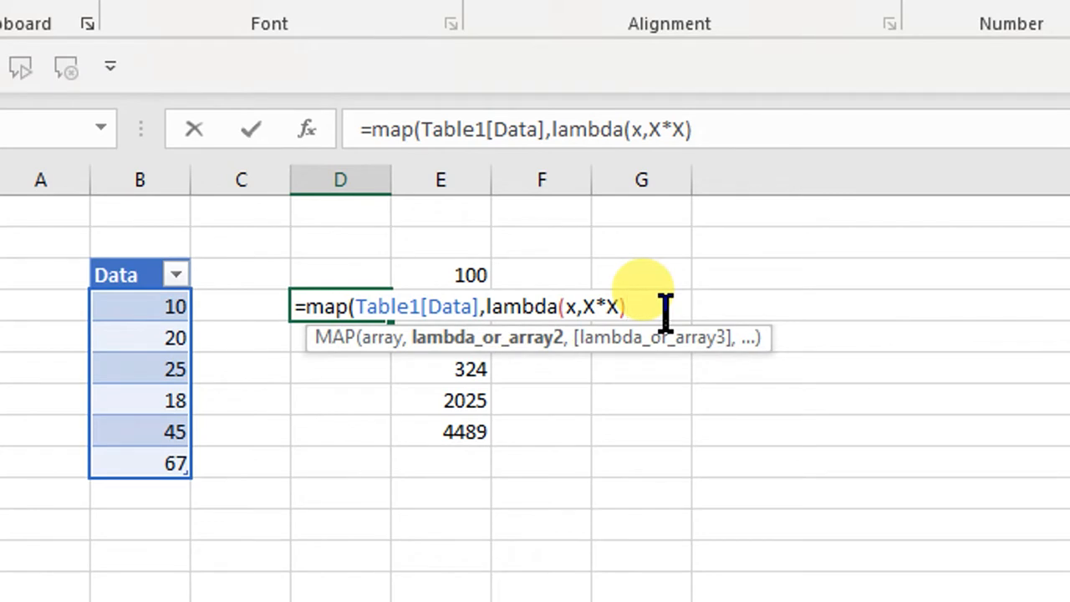
left_click(744, 144)
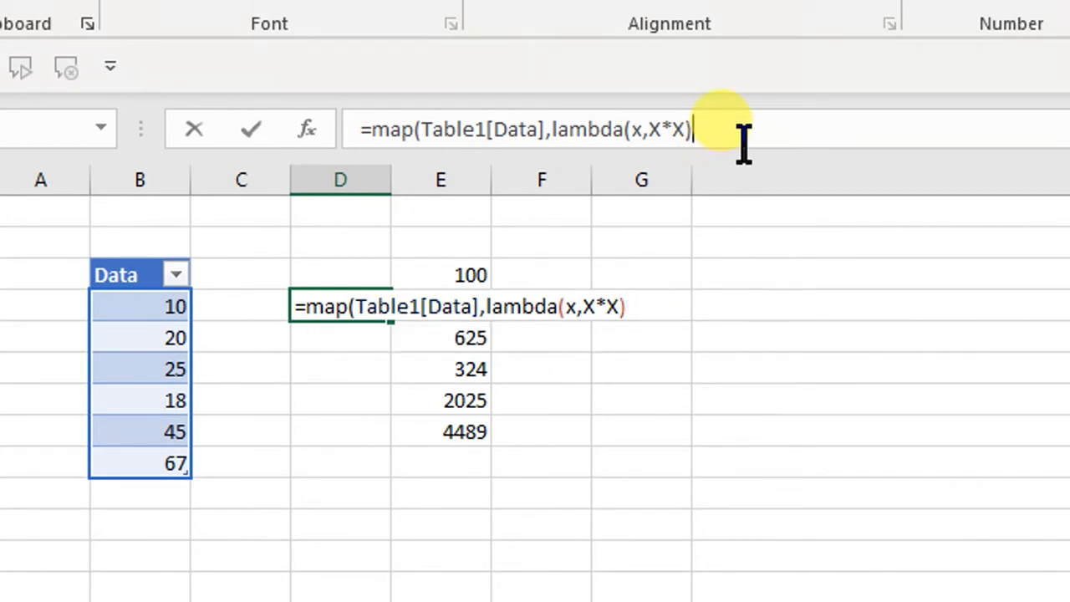
type(")")
key("Return")
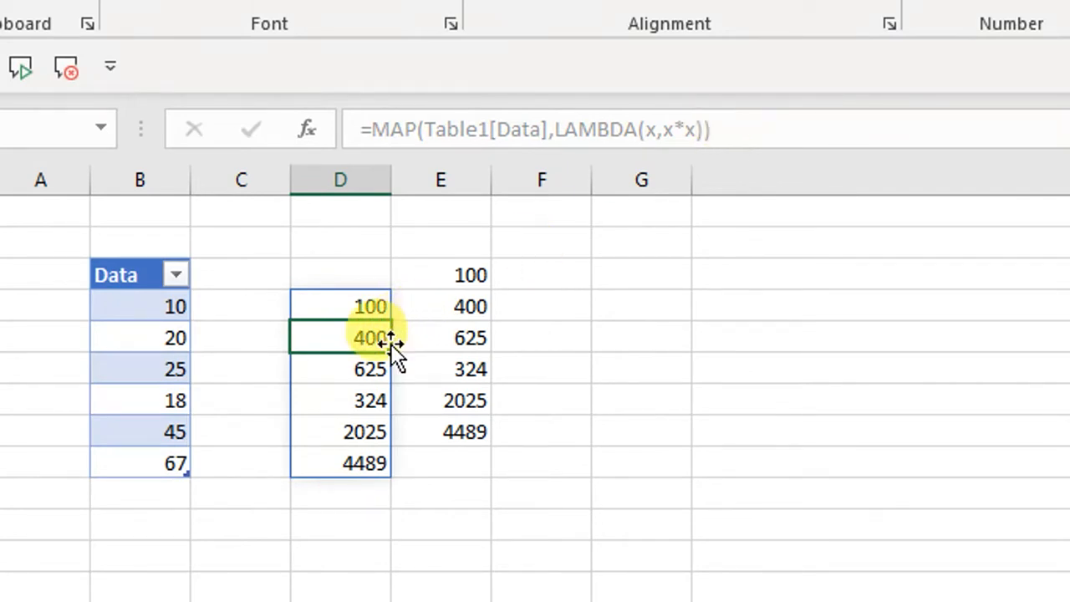
Add 45 as a new row of the Data table in cell B12 and check the spilled results in column D
left_click(345, 307)
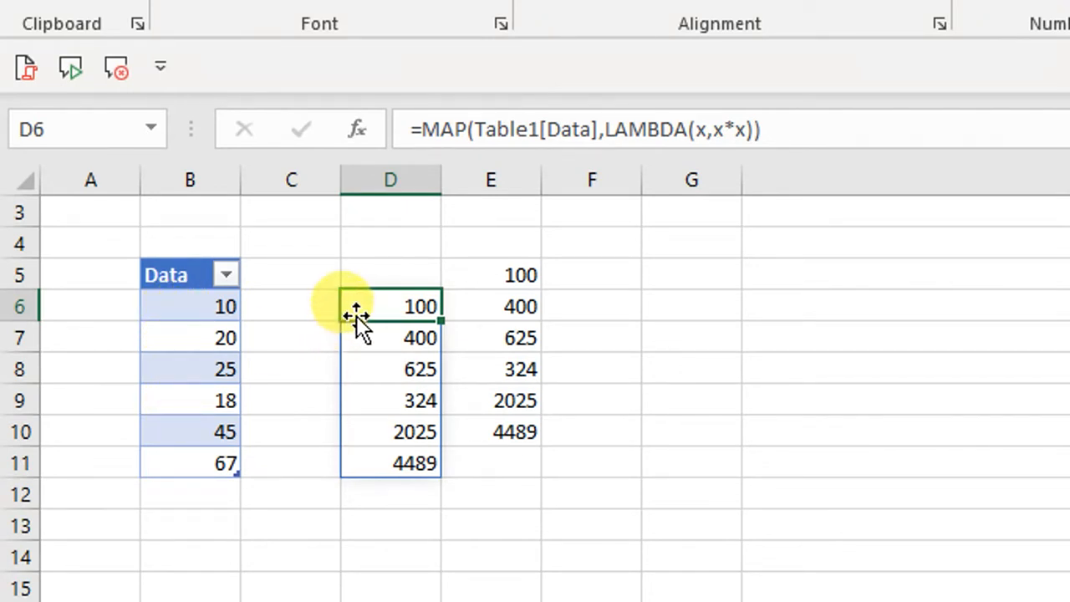
left_click(199, 464)
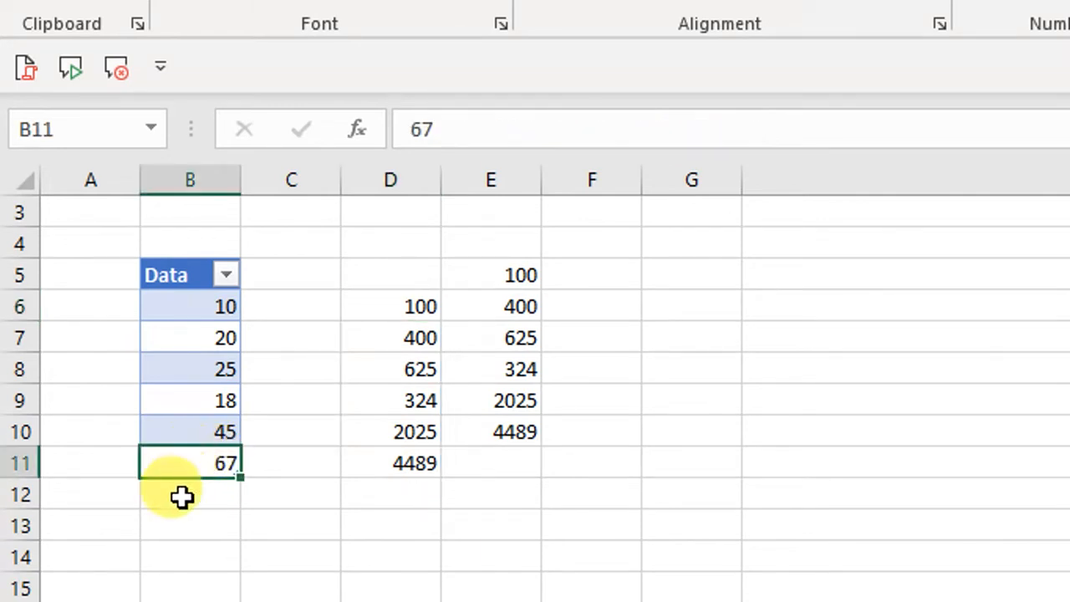
left_click(182, 499)
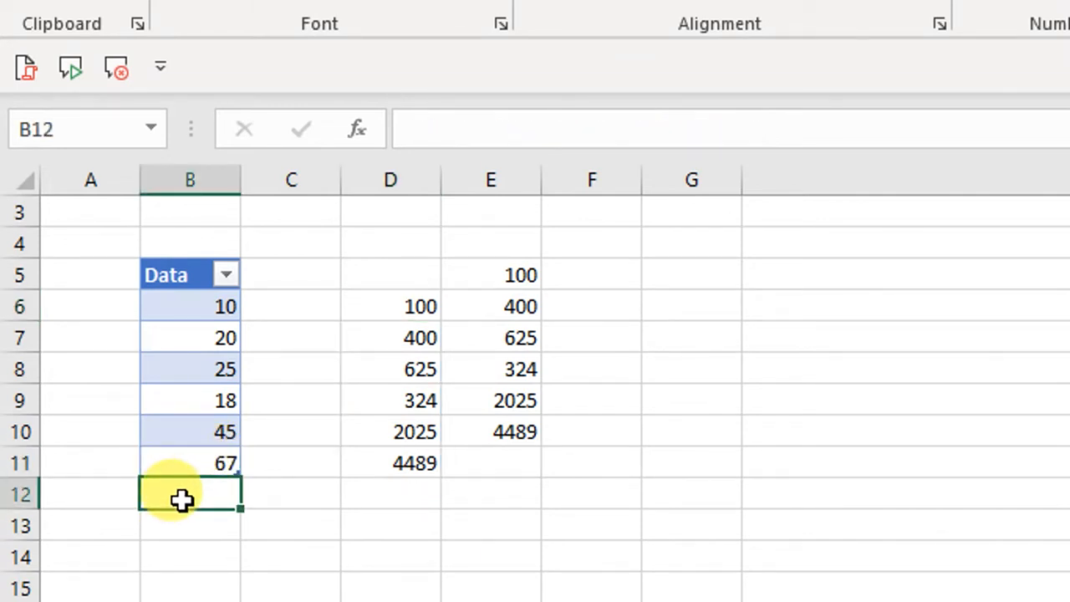
type("45")
key("Return")
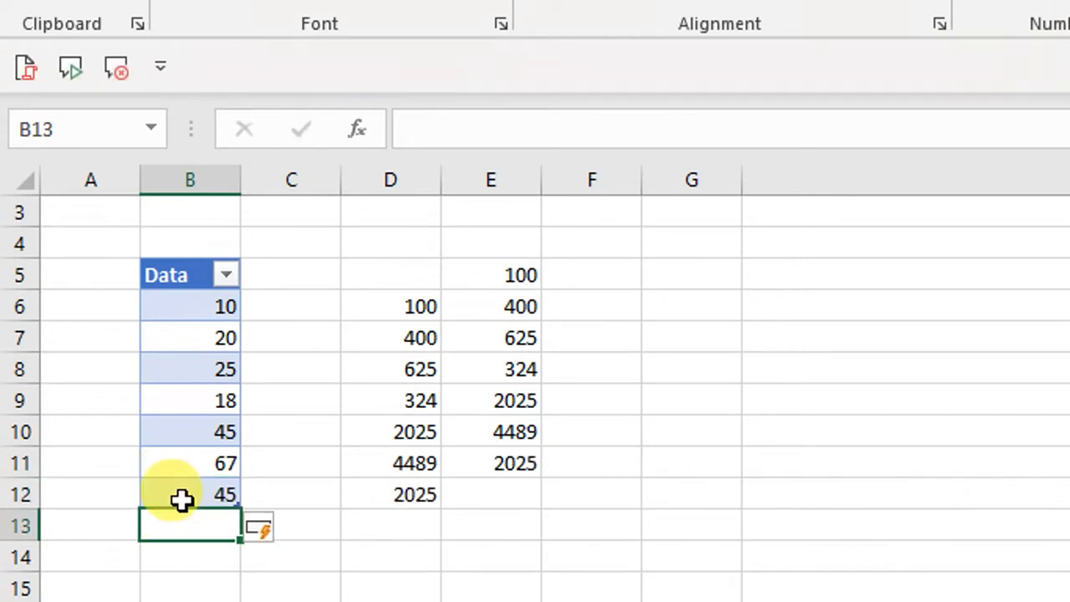
left_click(427, 496)
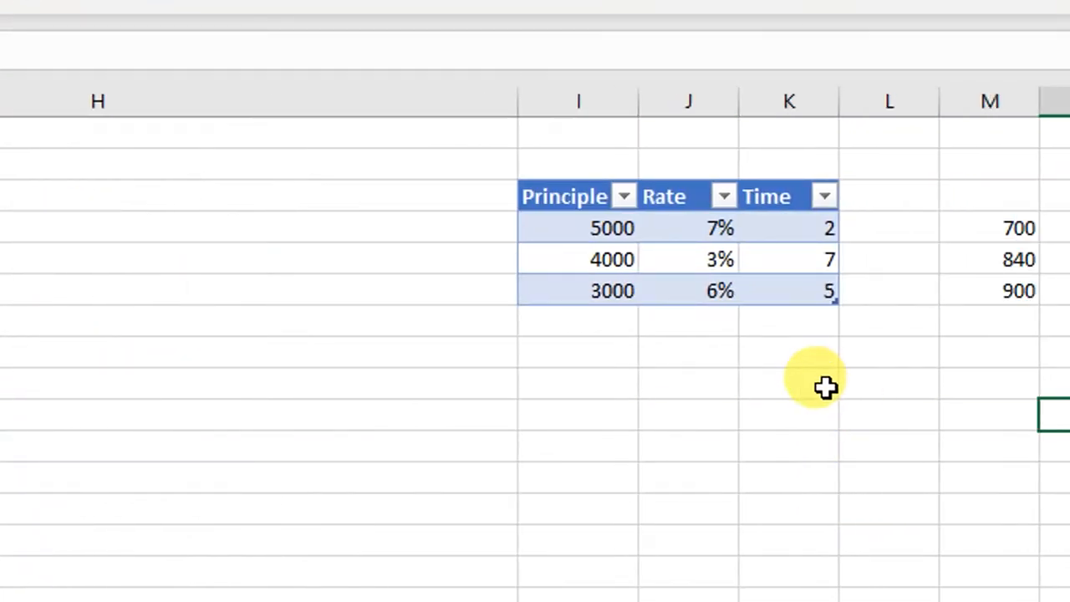
Start a MAP formula in cell O6 with the Principle column of the interest table as the first array
left_click(925, 386)
key("Right")
key("Right")
scroll(825, 386, "right", 3)
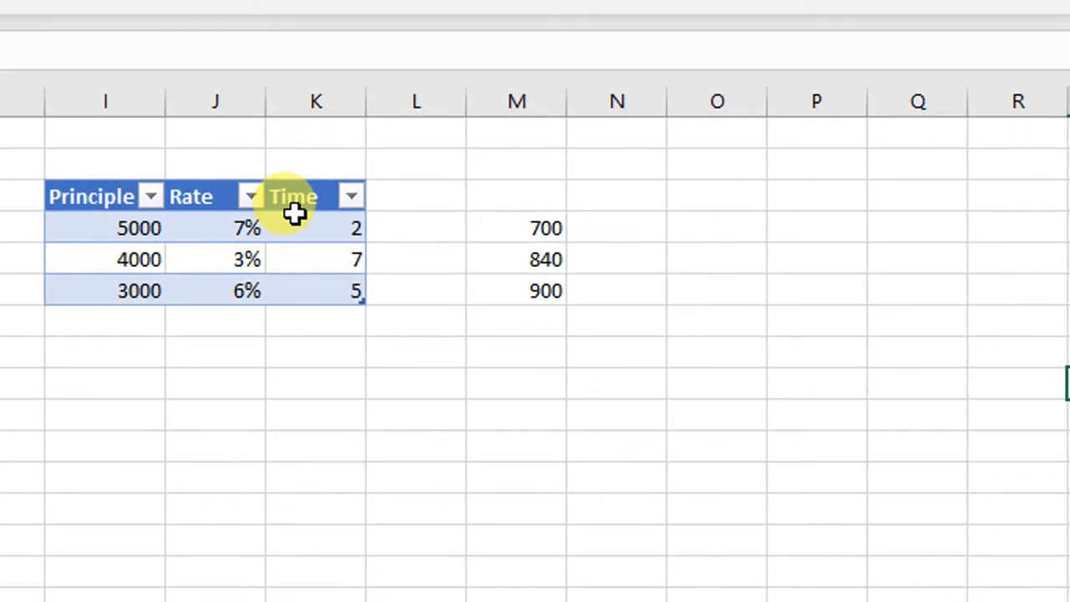
left_click(711, 226)
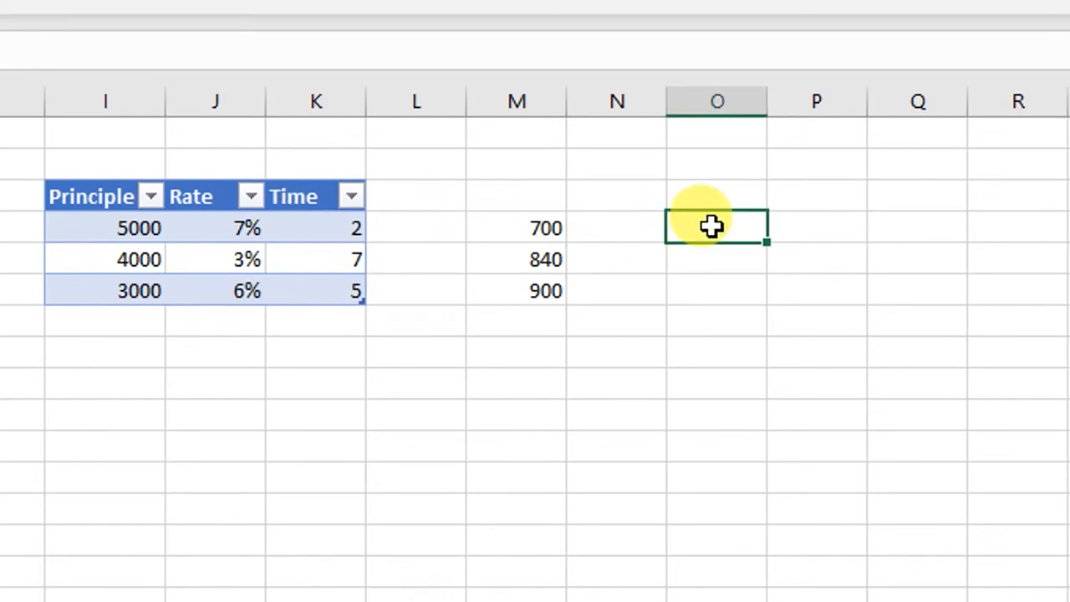
type("=map")
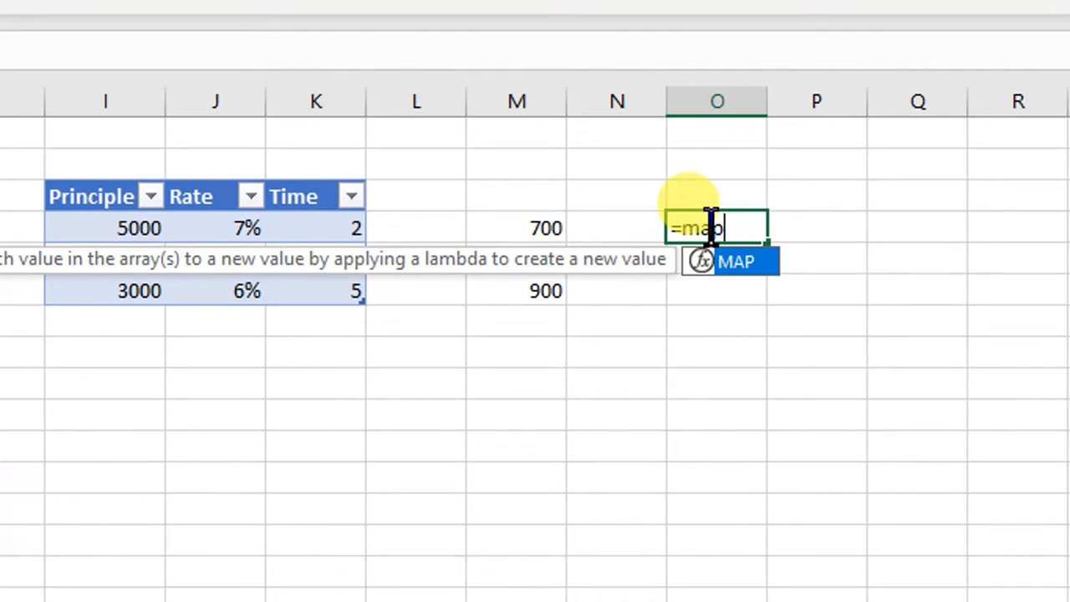
type("(")
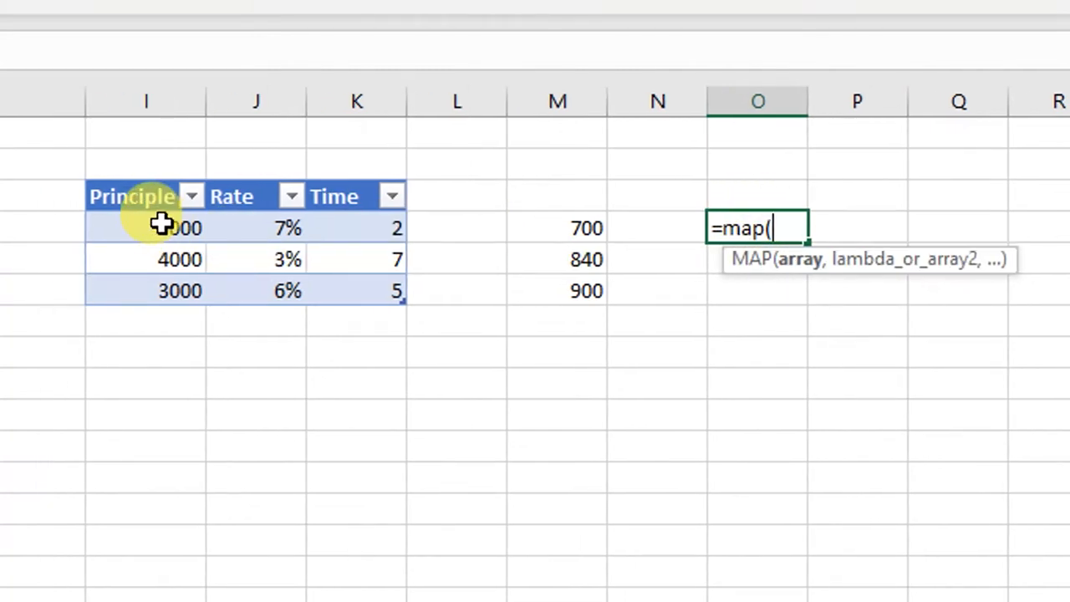
left_click_drag(160, 223, 163, 280)
left_click_drag(241, 232, 248, 279)
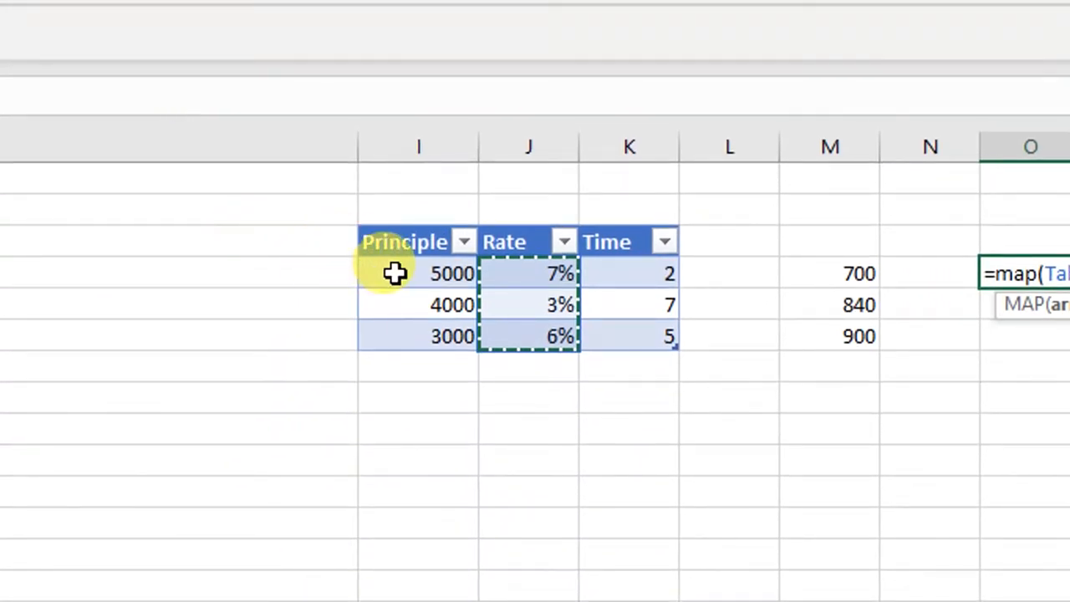
left_click_drag(395, 273, 405, 325)
type(",")
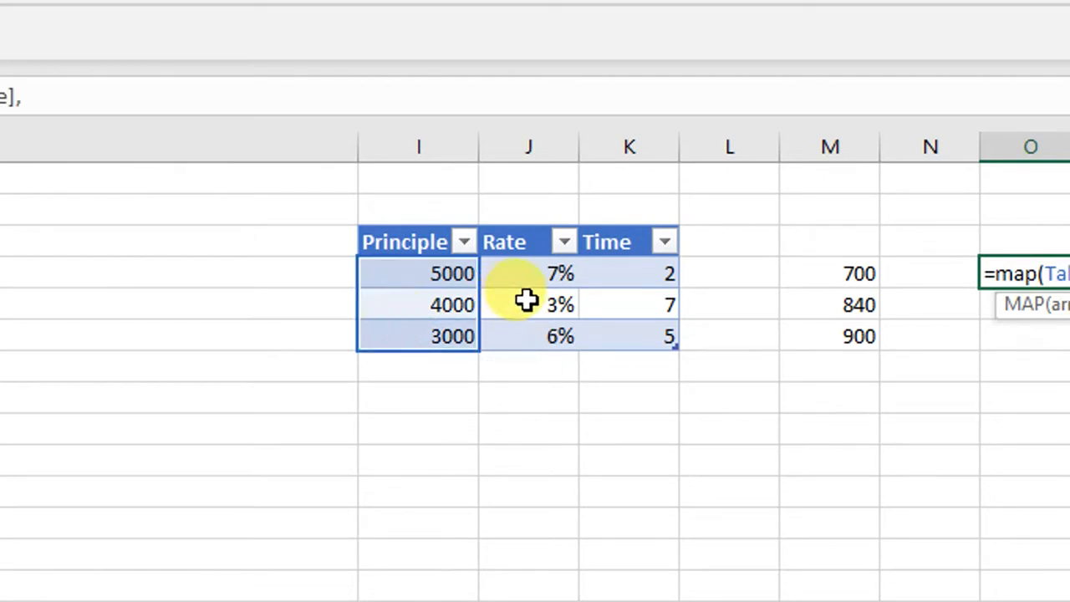
Add the interest table's Rate and Time columns as the second and third arrays of the MAP formula in O6
left_click_drag(529, 277, 533, 332)
type(",")
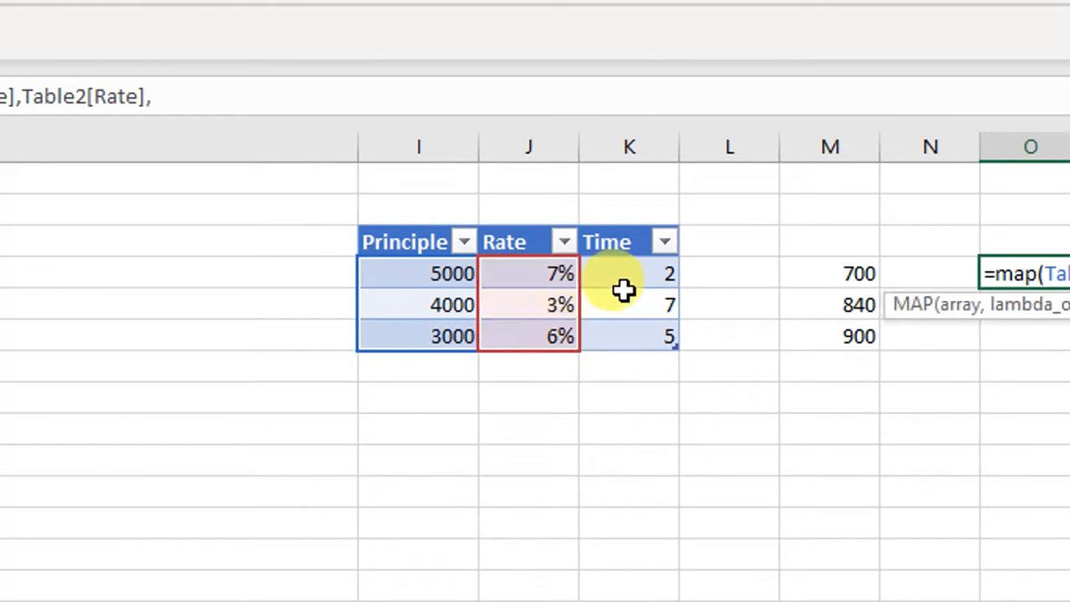
left_click_drag(628, 281, 633, 335)
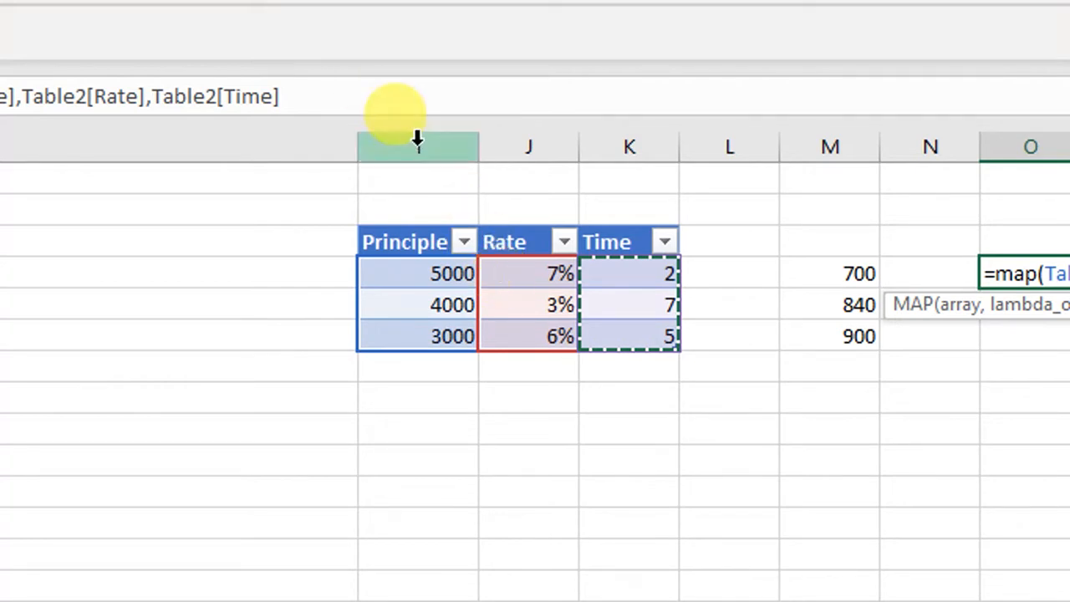
left_click(347, 92)
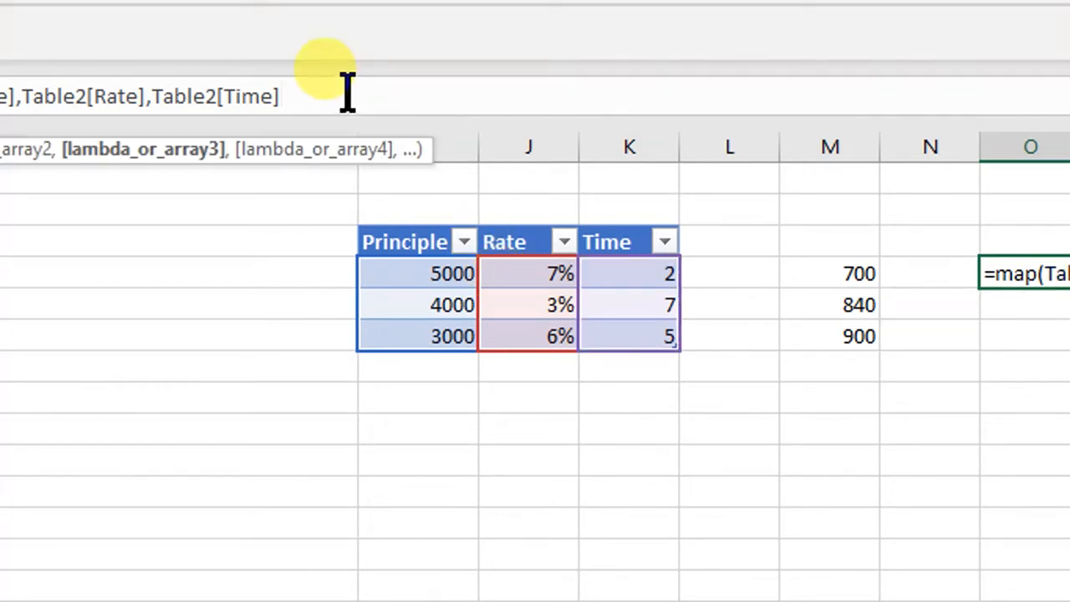
type(",")
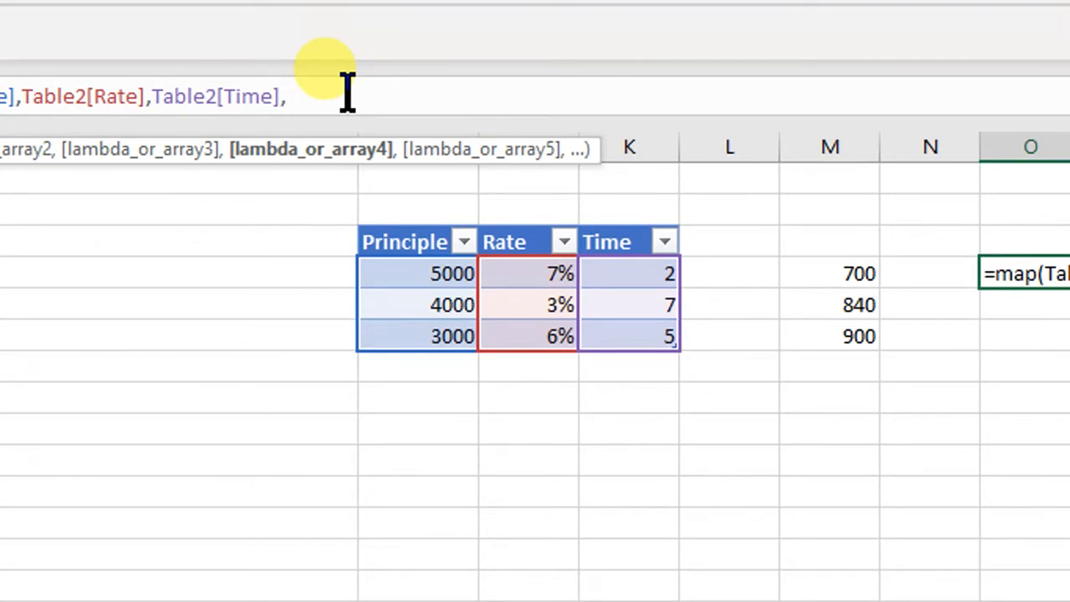
Begin a lambda function in the O6 MAP formula with the parameters p, r and t
type("l")
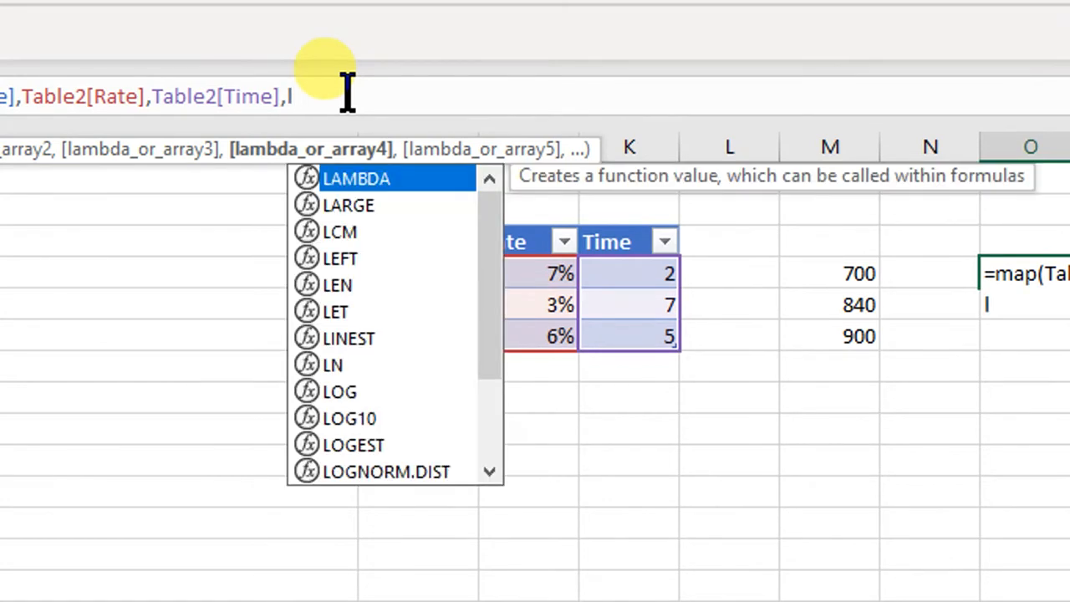
type("ambda")
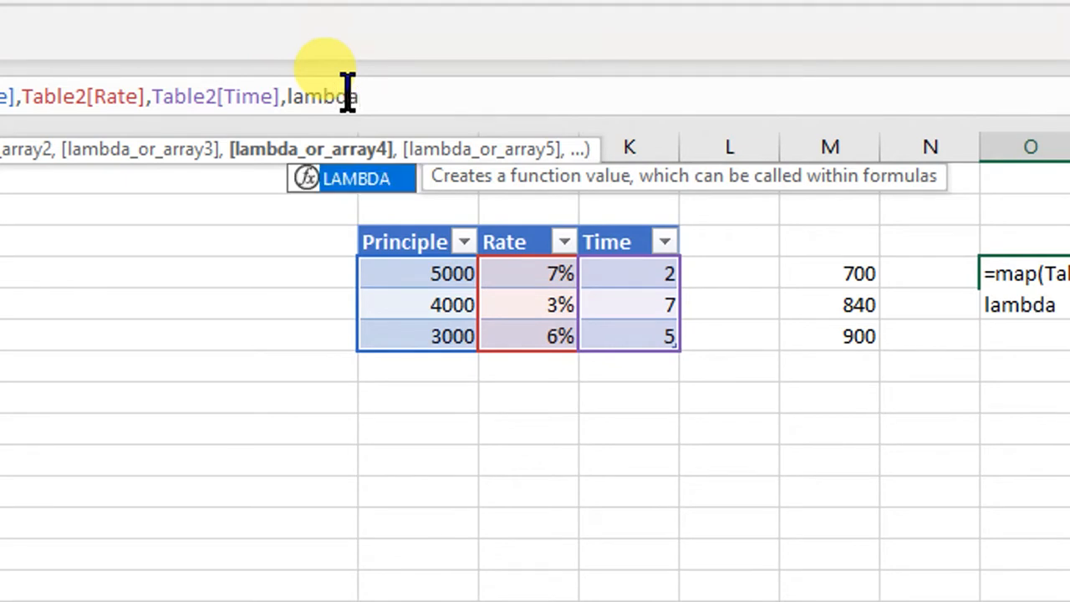
type("(")
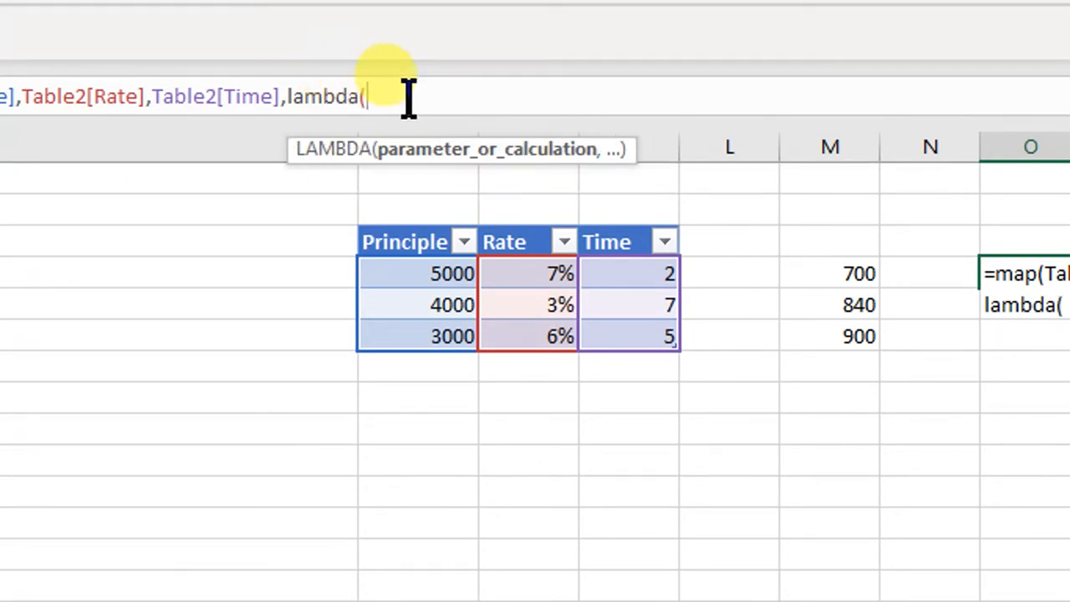
type("x")
key("BackSpace")
type("p,r")
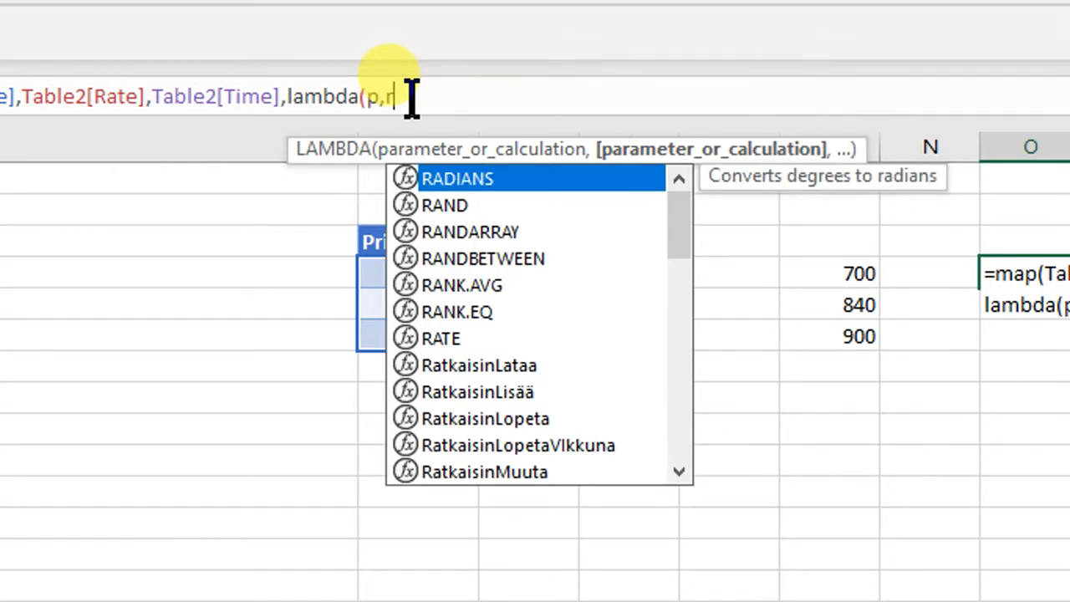
type(",t")
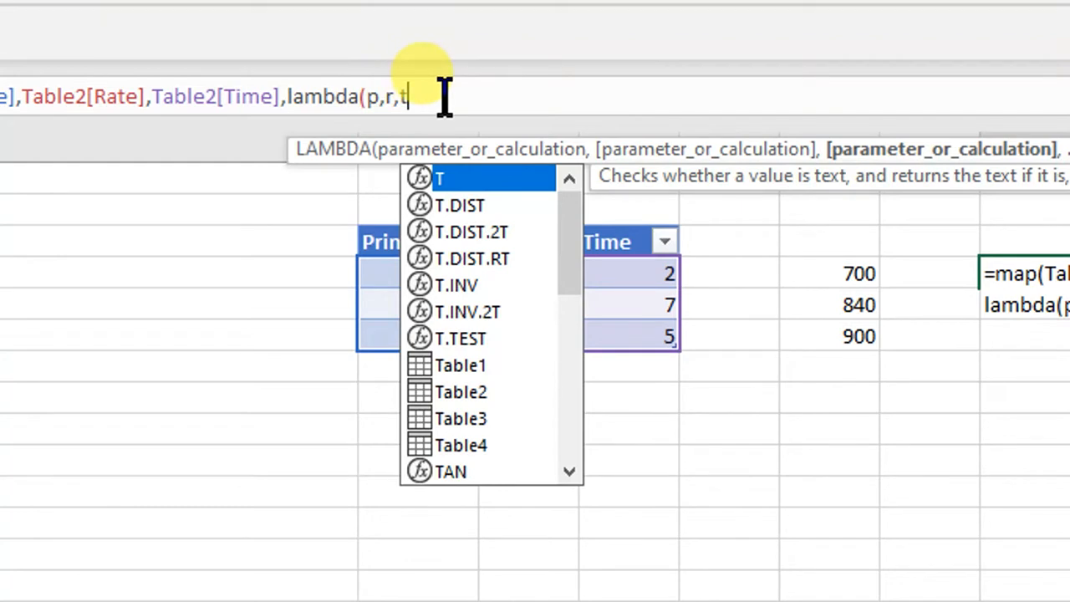
type(",")
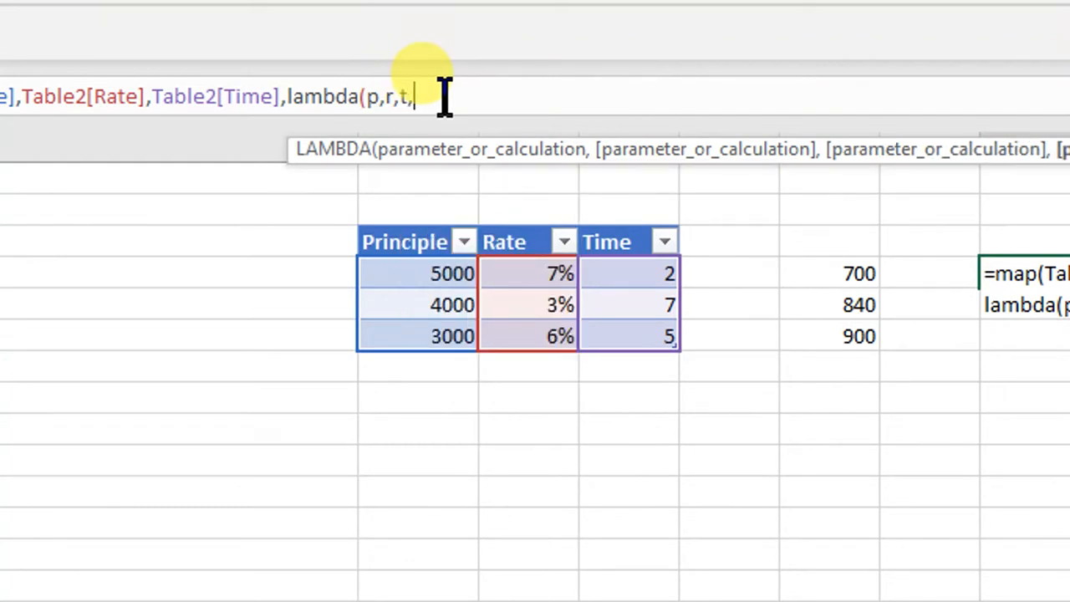
Complete the O6 formula with the calculation p*r*t, commit it and select O6 again
type("p*r*t")
key("Escape")
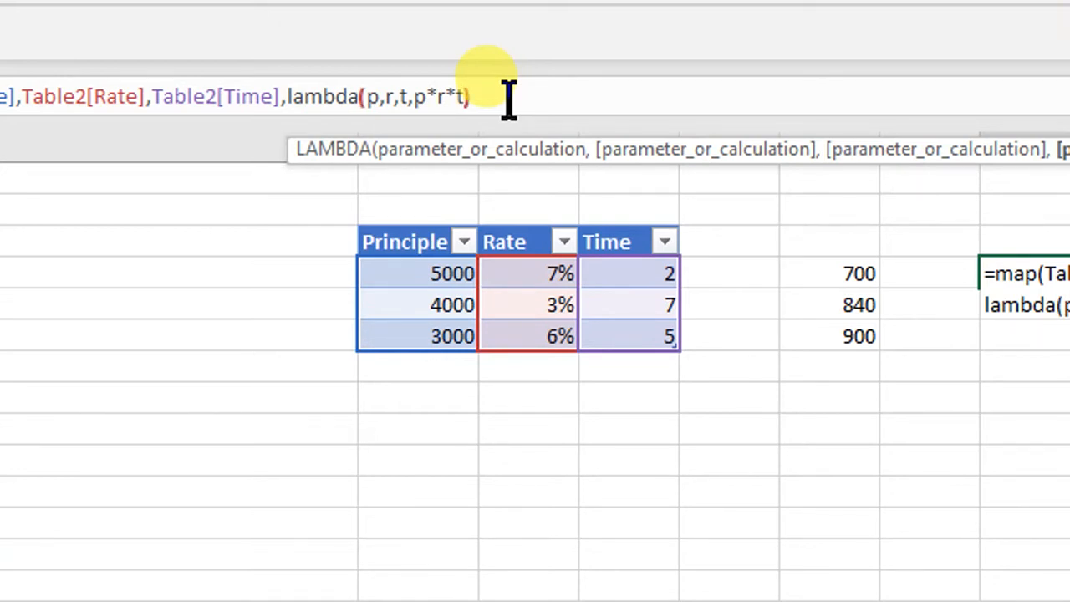
type(")")
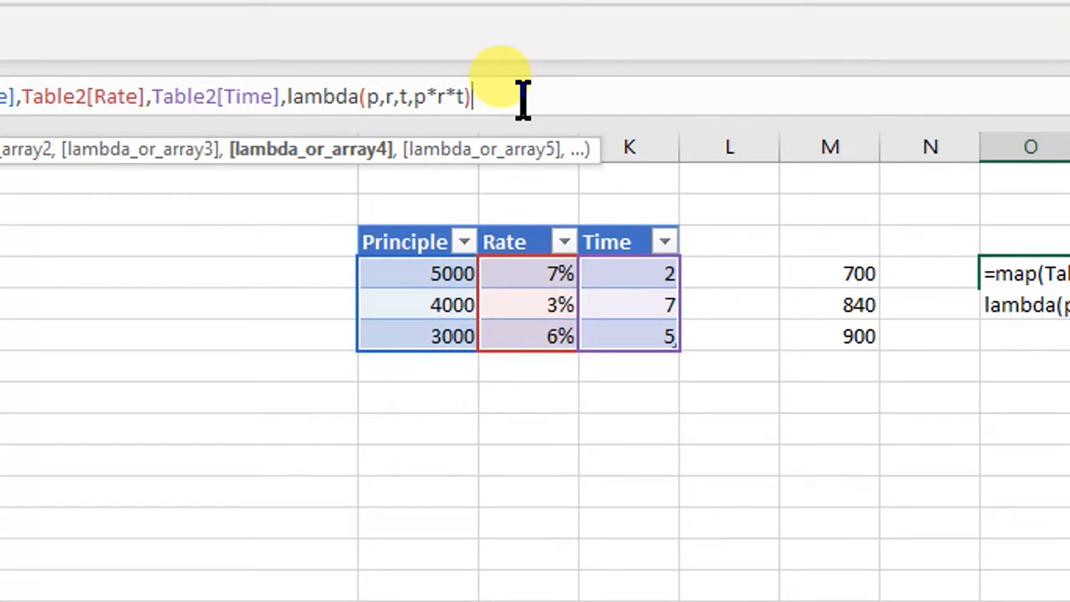
type(")")
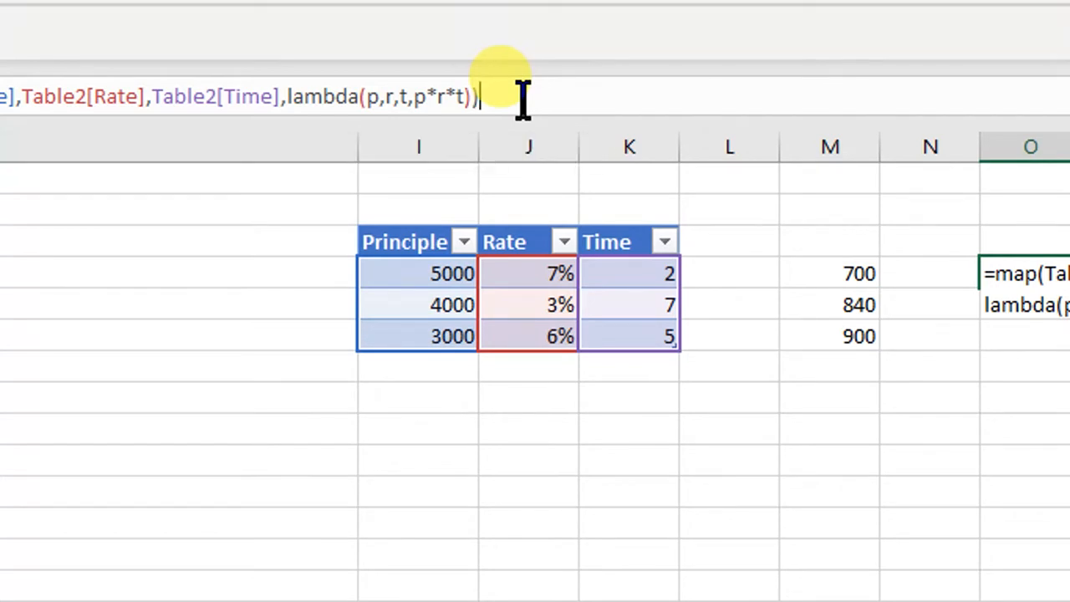
key("Return")
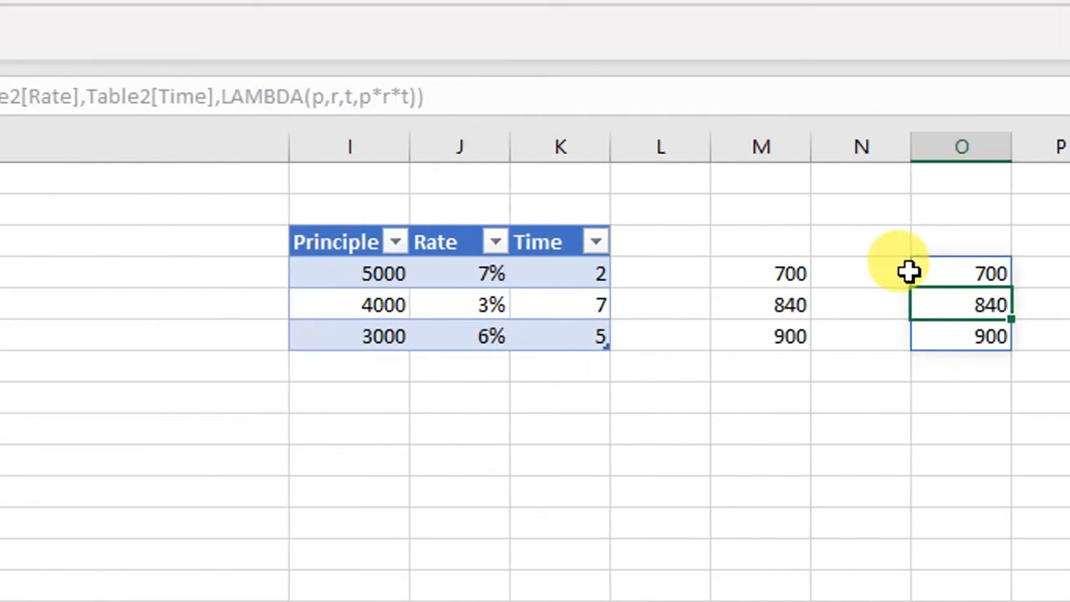
key("shift+Return")
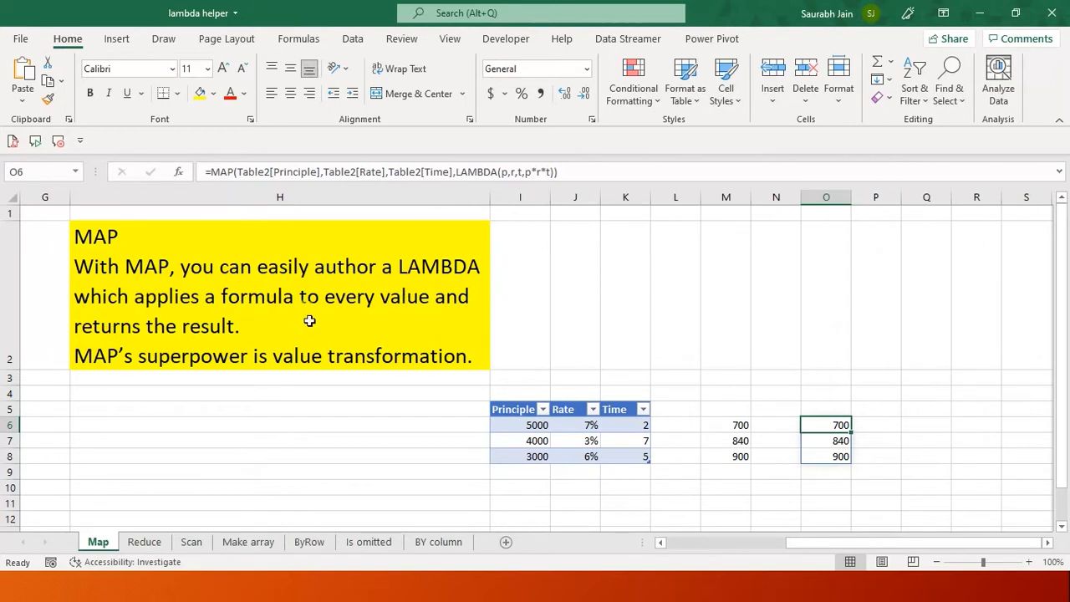
Review the MAP description in cell H2 and switch to the Reduce sheet
left_click(254, 325)
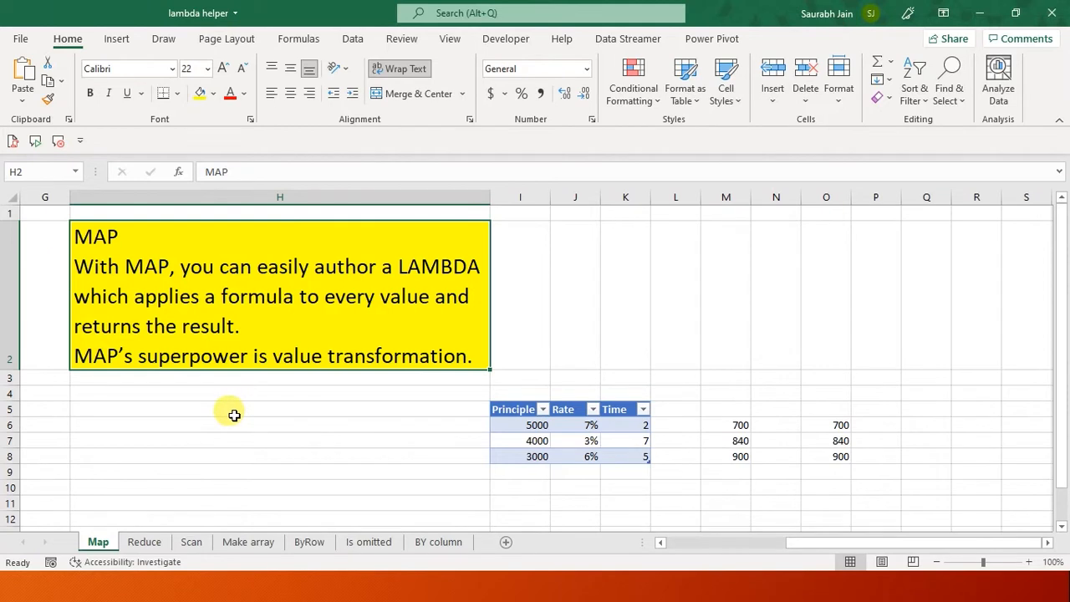
left_click(234, 414)
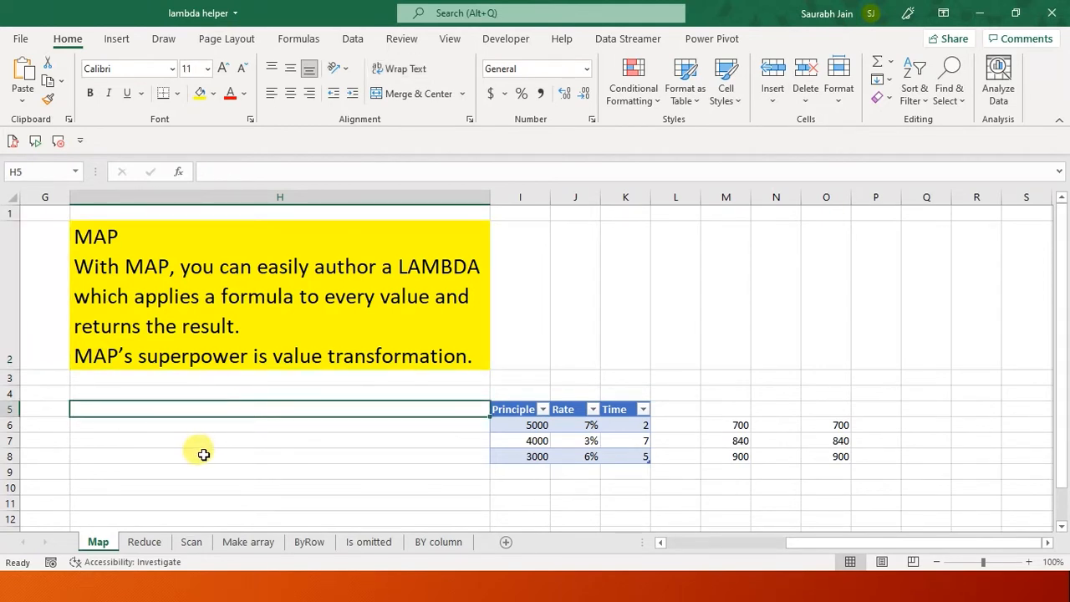
left_click(146, 548)
left_click(239, 375)
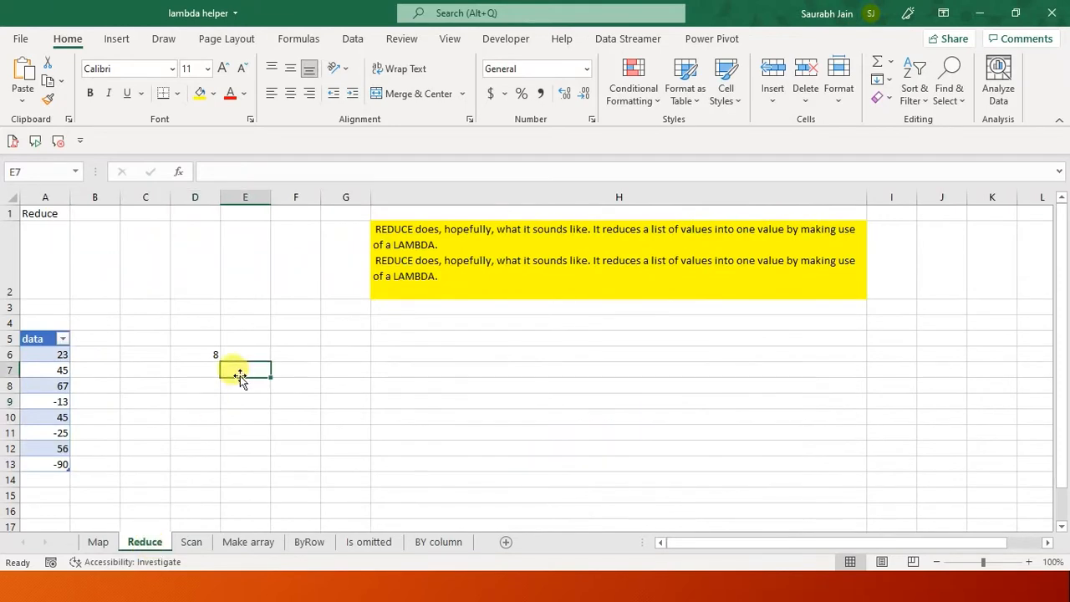
Examine the positive and negative values in the data column of the Reduce sheet, from A6 to A13
left_click(189, 343)
key("Left")
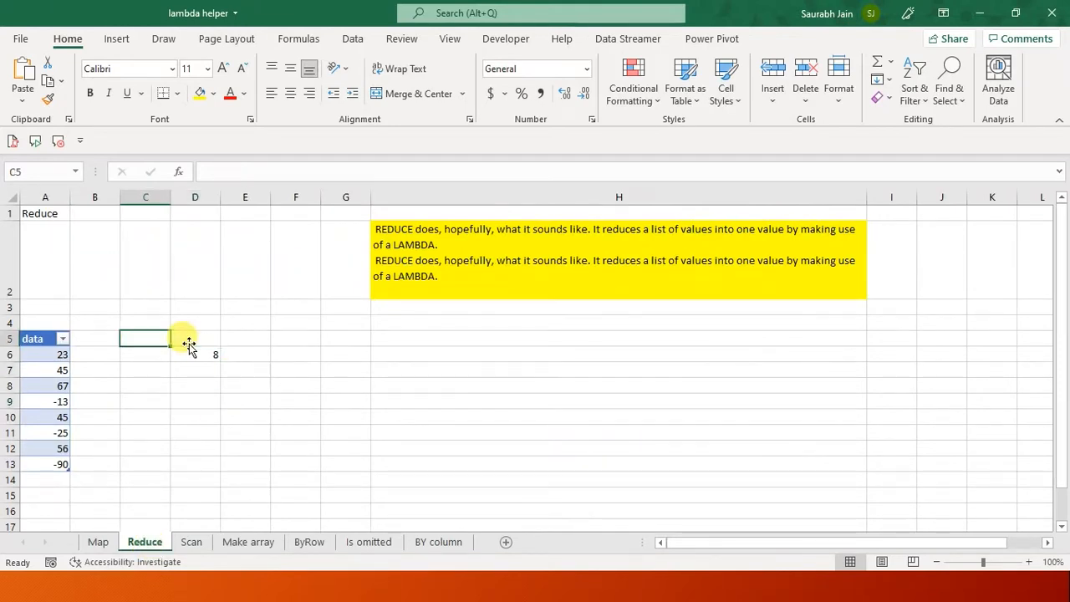
key("Left")
key("Left")
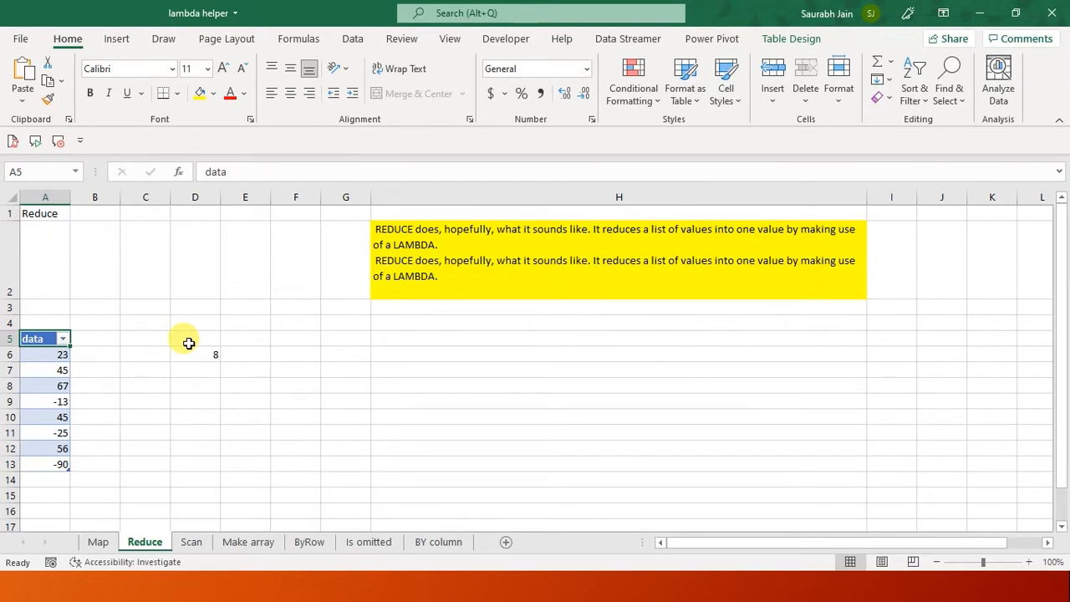
key("Down")
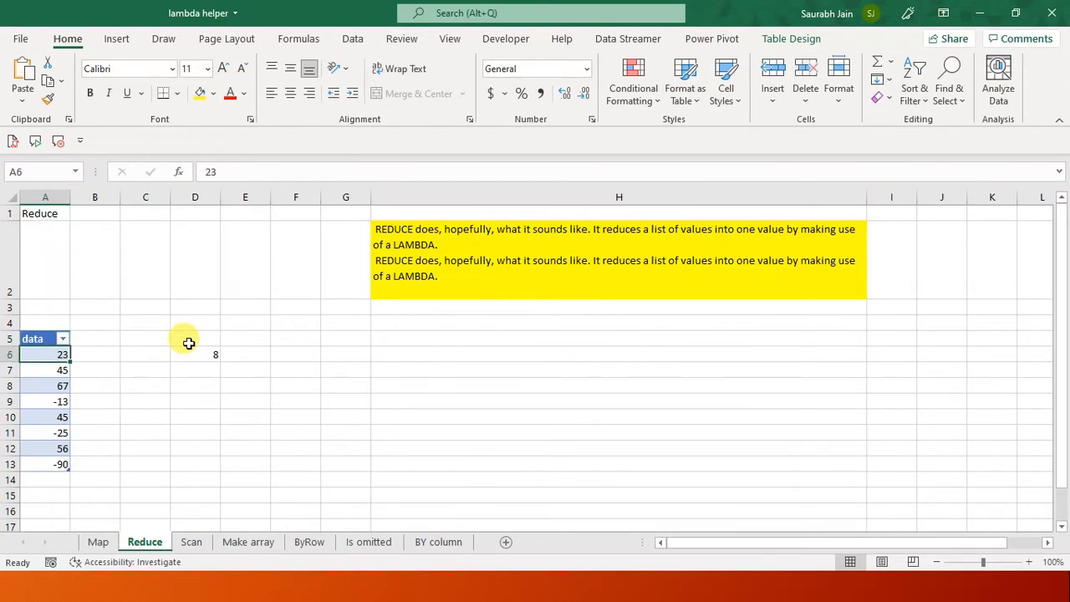
key("Down")
key("Down")
key("Down")
key("Down")
key("Down")
key("Down")
key("Down")
key("Up")
key("Up")
key("Up")
key("Up")
key("Up")
key("Up")
key("Up")
key("Up")
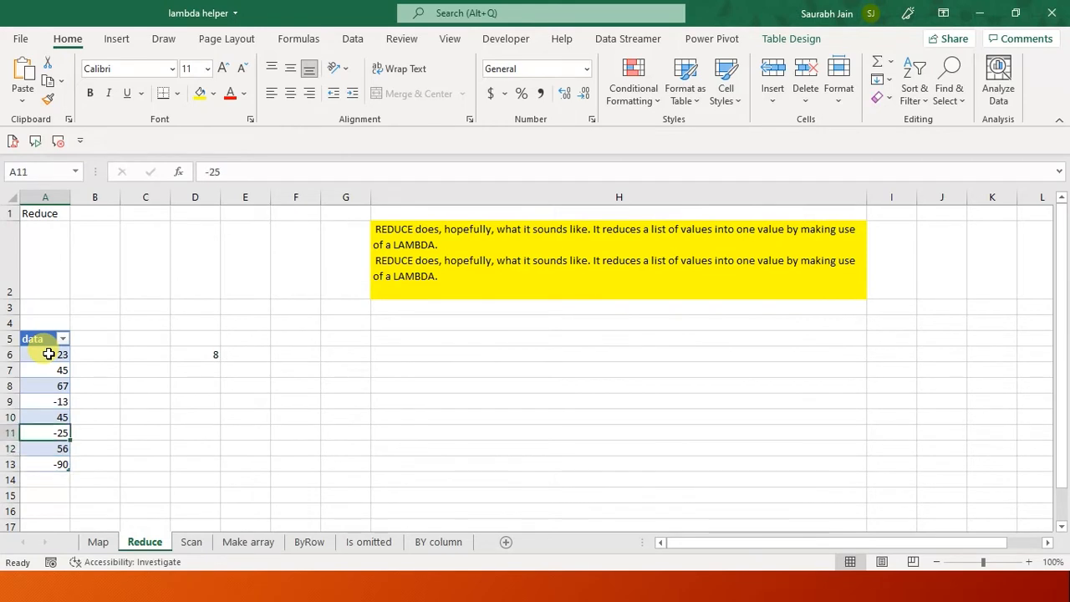
key("Down")
key("Down")
key("Down")
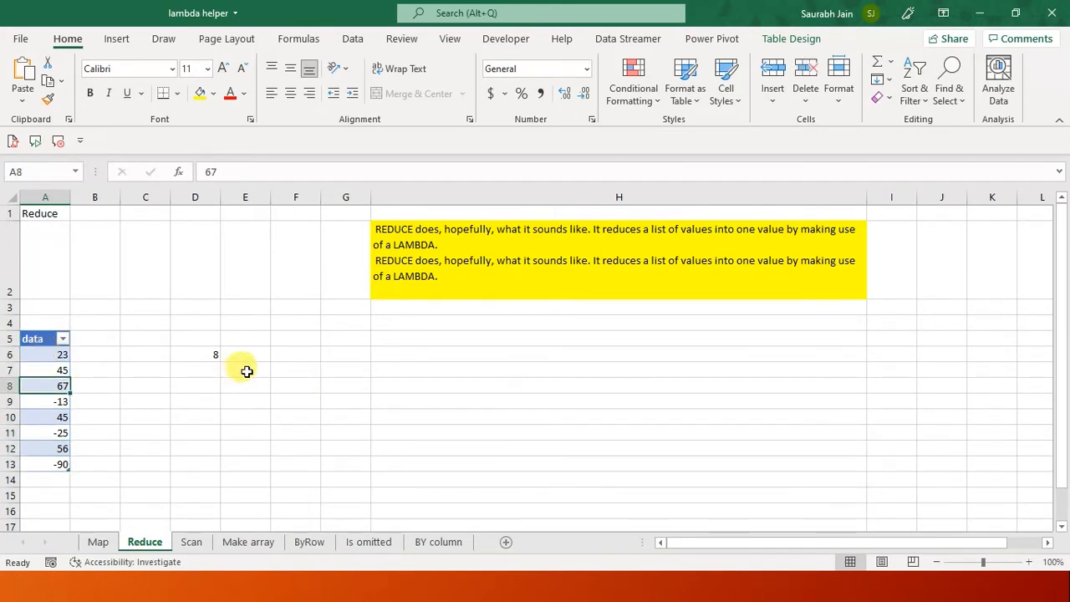
Start a REDUCE formula in cell C8 with initial value 0 and the data column (Table3[data]) as its array
left_click(154, 387)
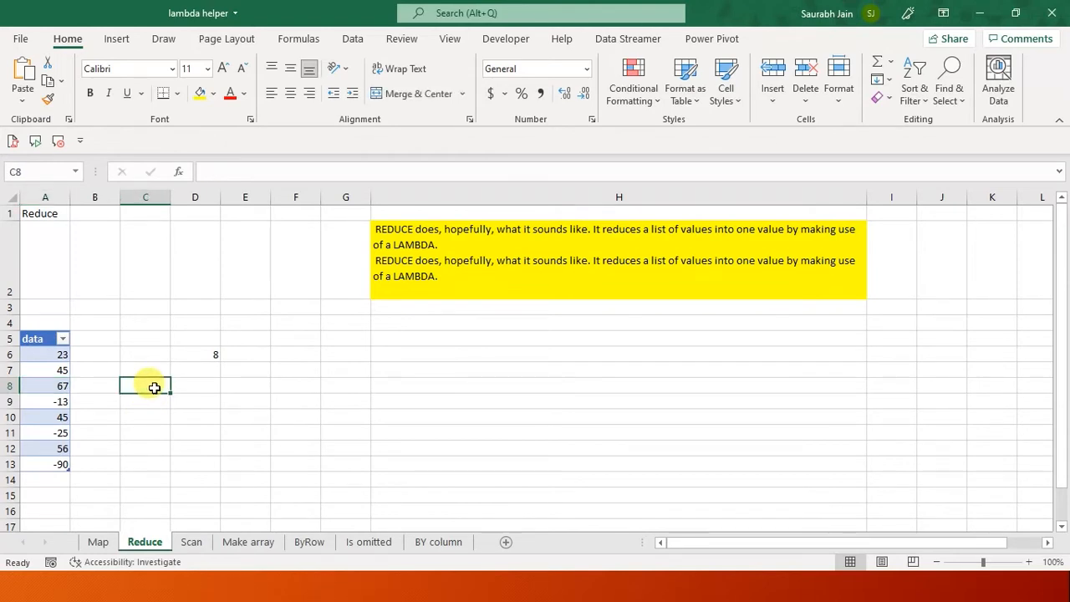
type("=")
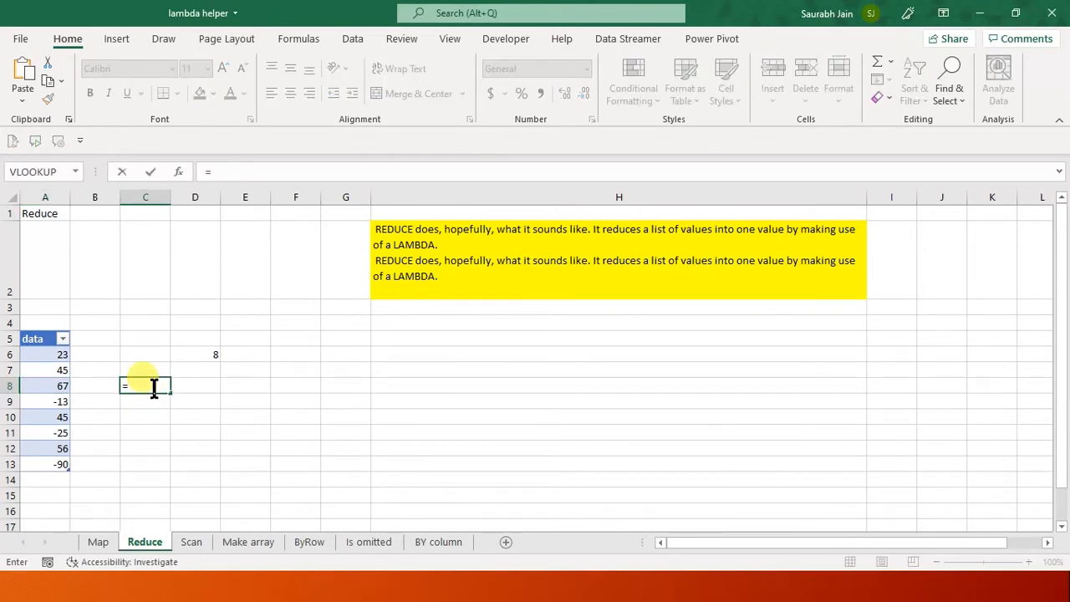
type("reduce")
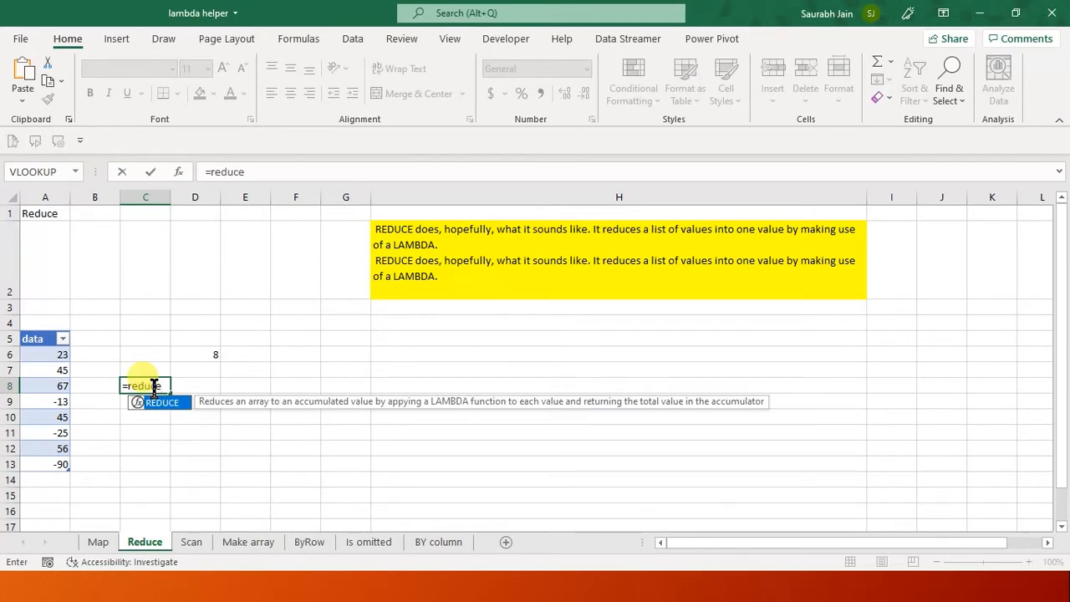
type("(")
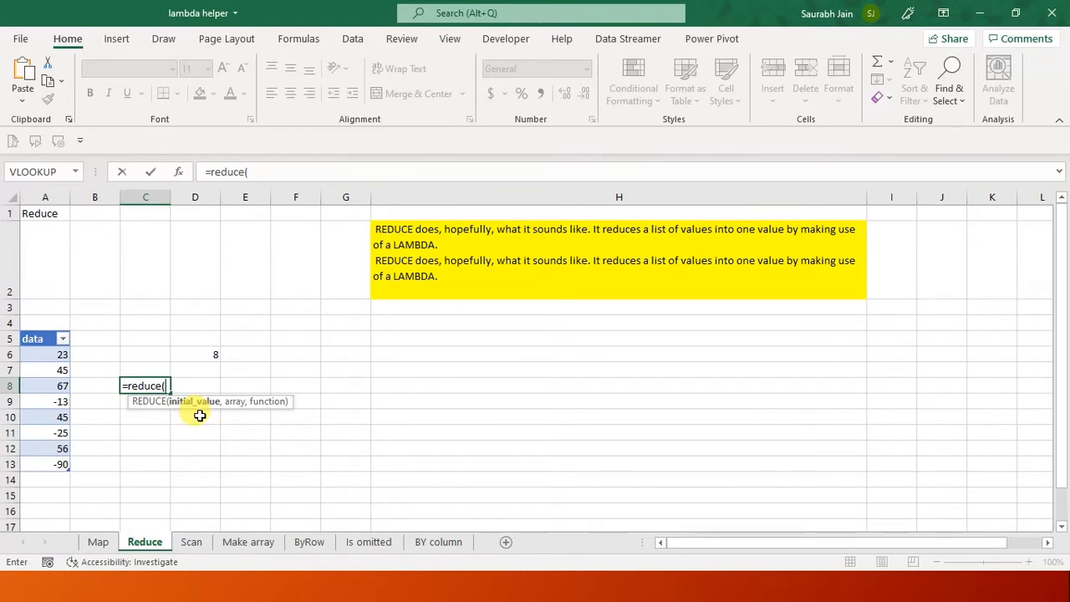
type("0,")
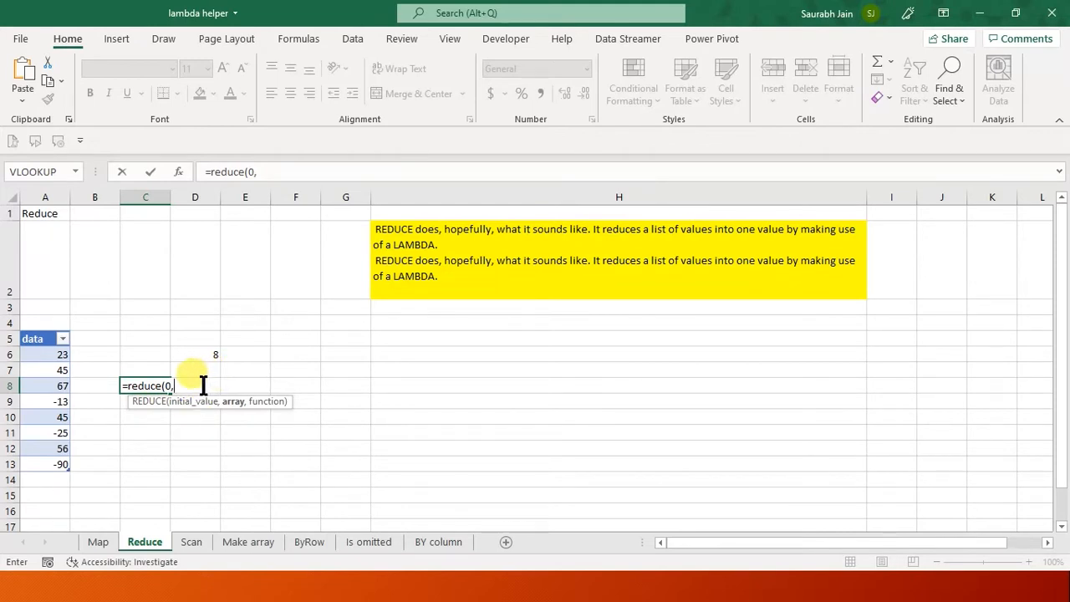
left_click_drag(42, 355, 47, 458)
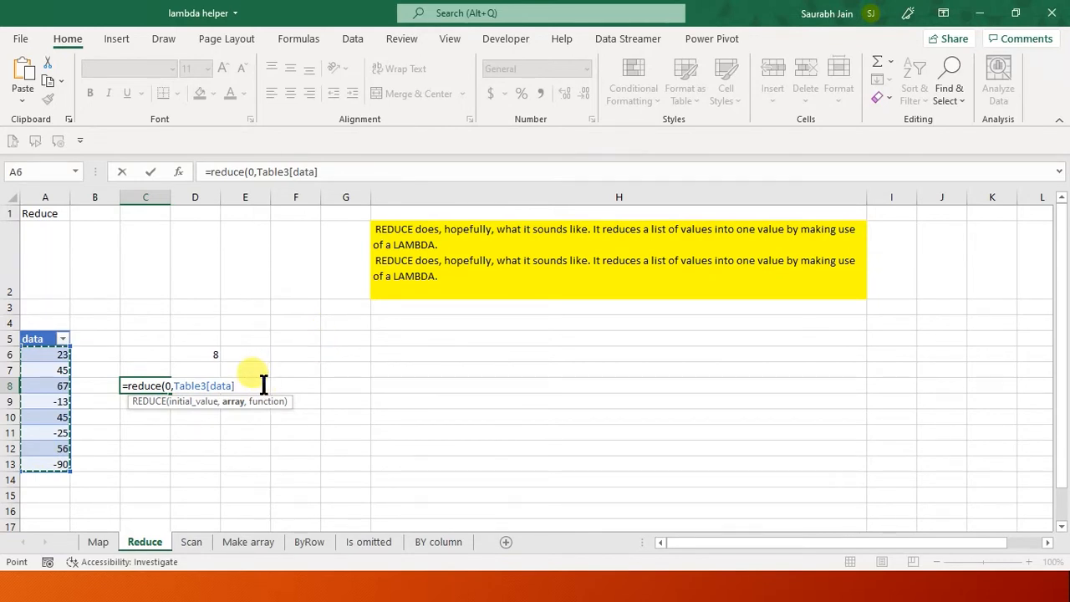
type(",")
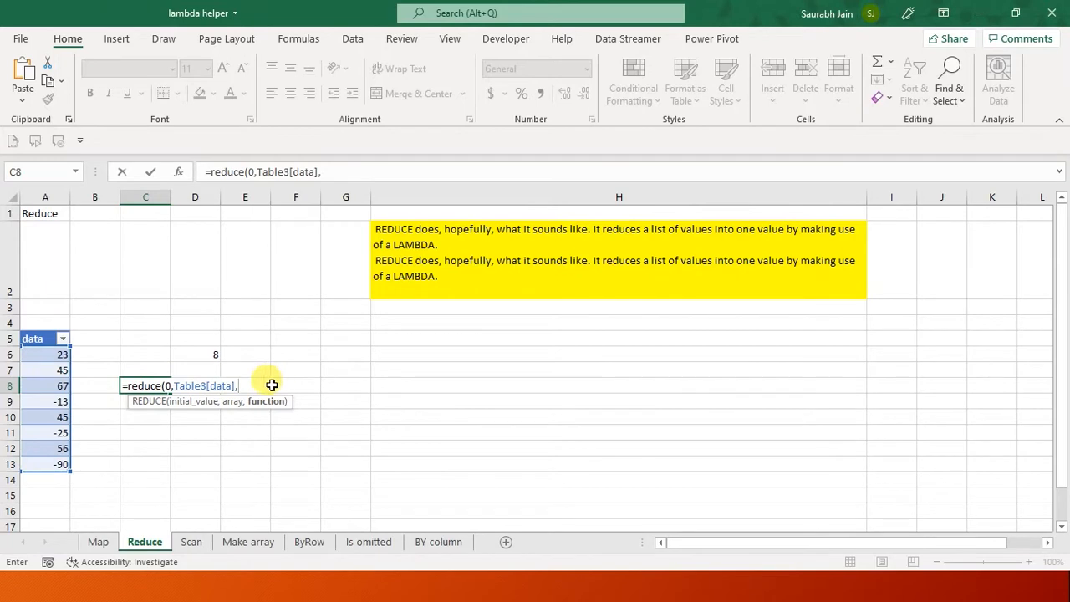
Add a LAMBDA with the parameters c and d as the function argument of the REDUCE formula in C8
type("lambda")
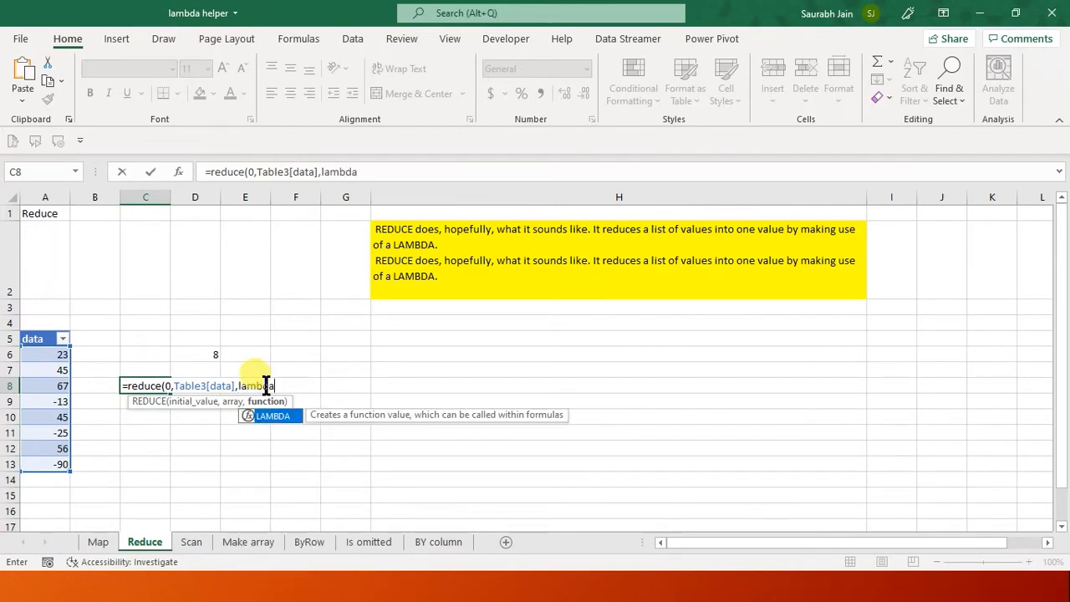
type("(")
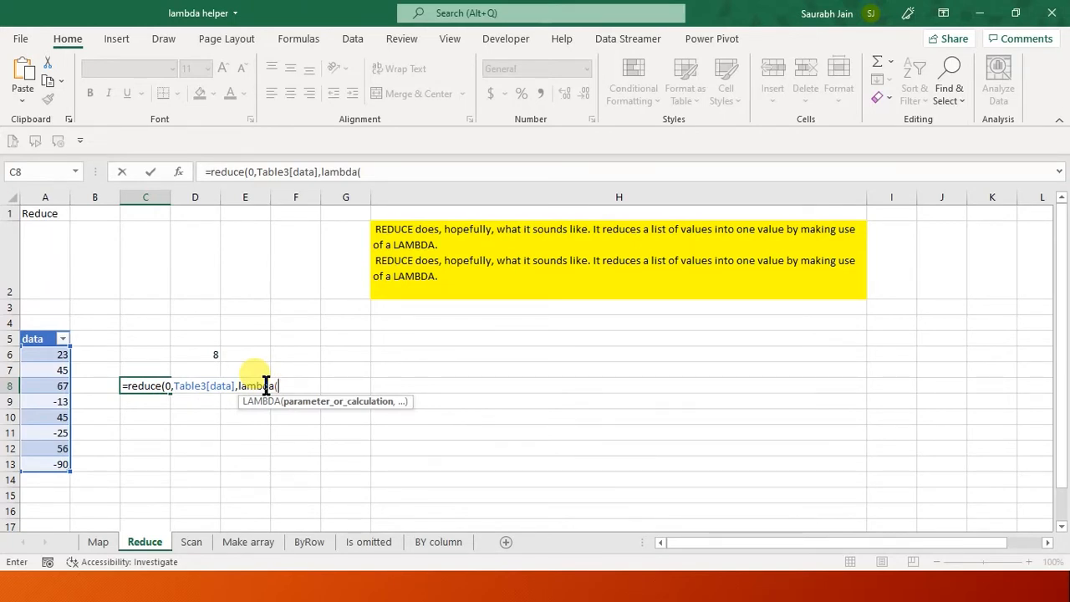
type("co")
type(",")
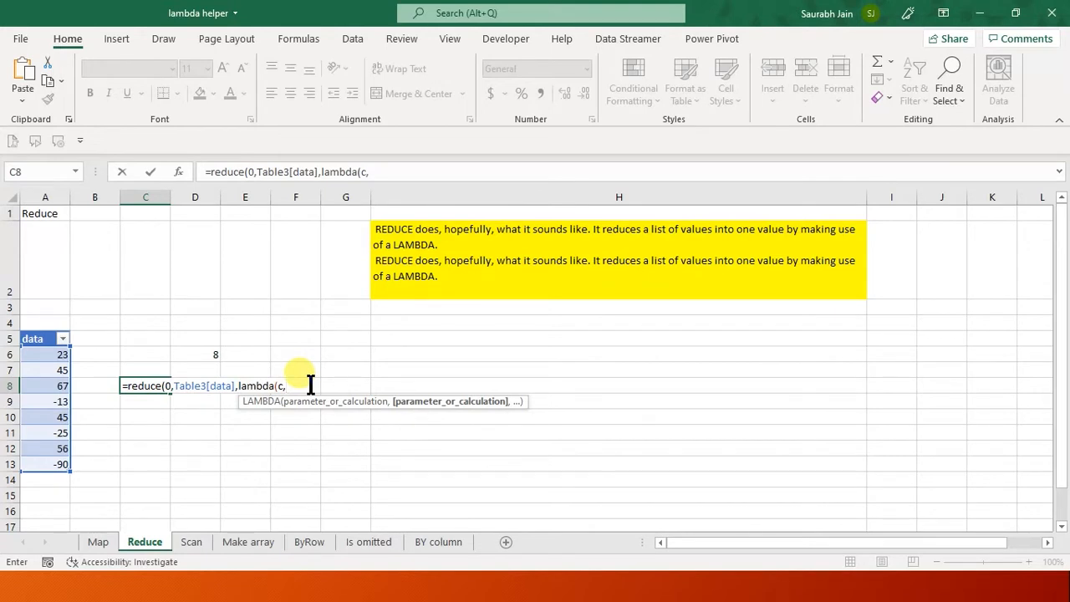
type("d")
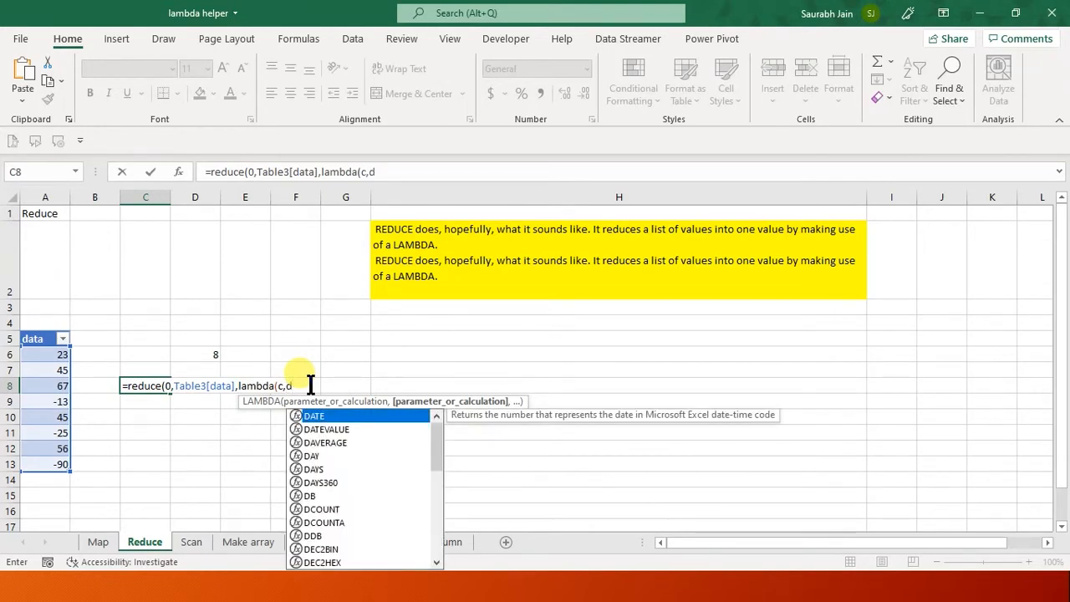
type(",")
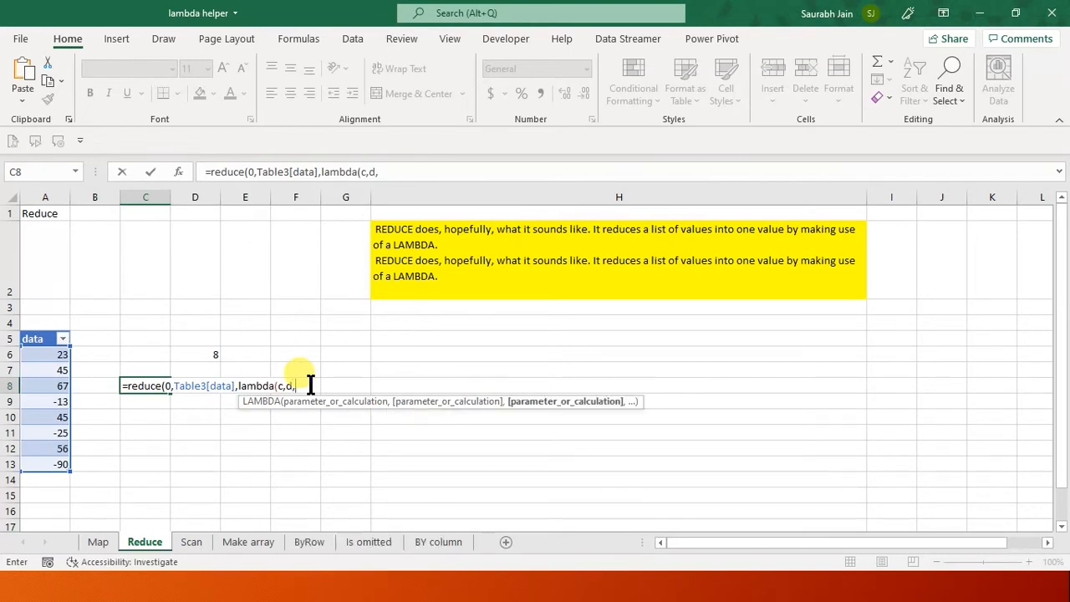
Start the LAMBDA's calculation with an IF that tests whether d is less than 0
type("if")
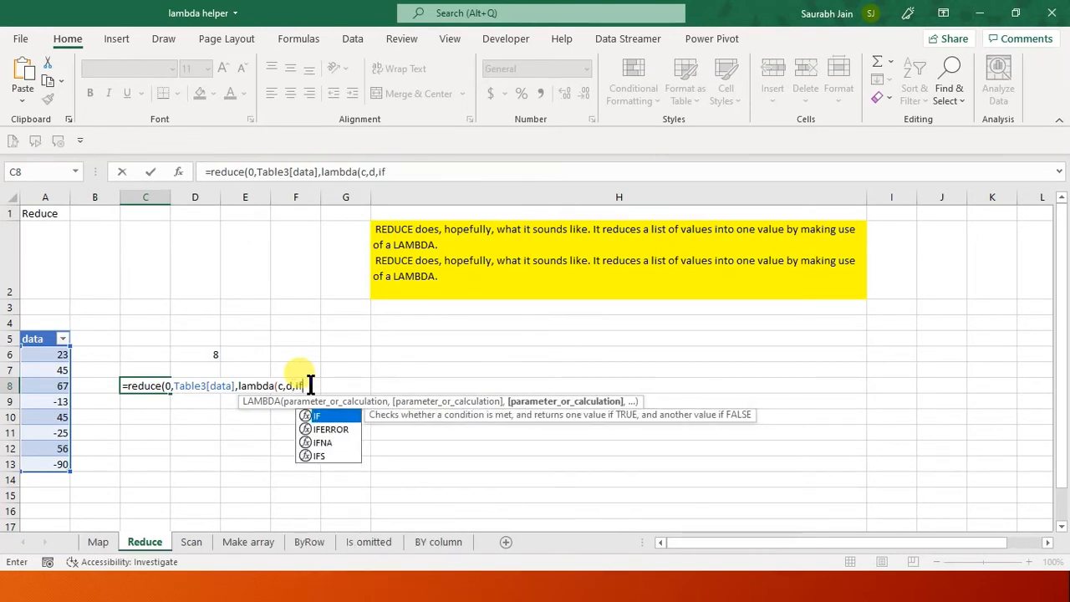
type("(")
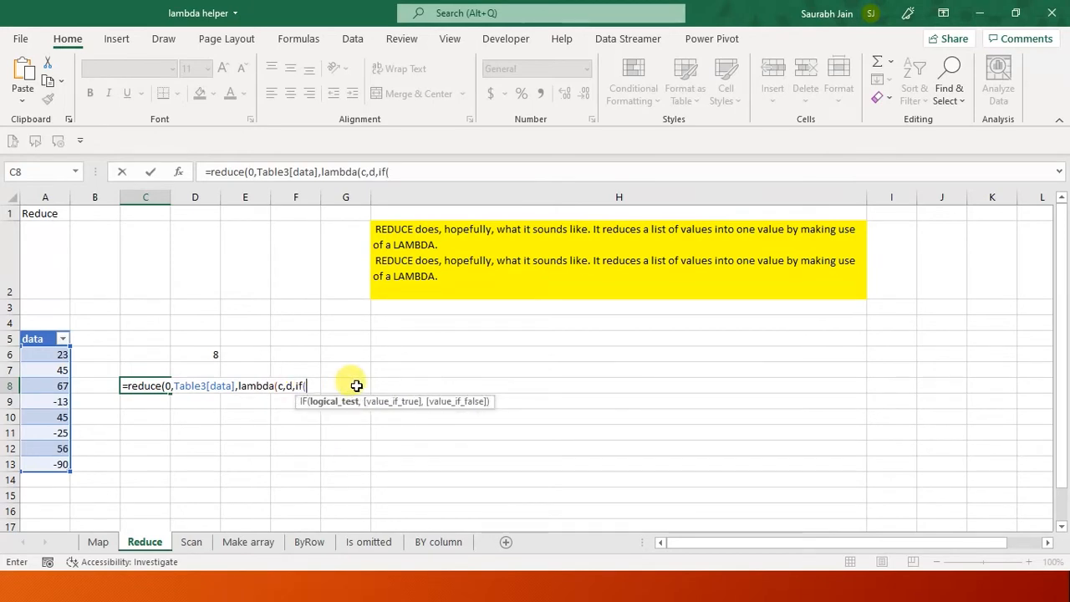
type("d")
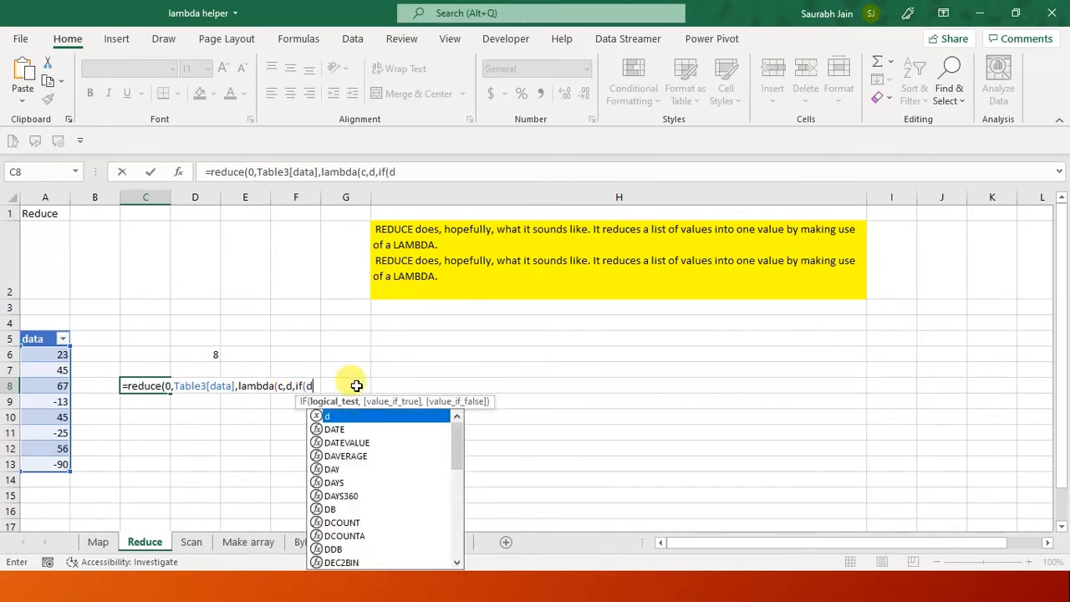
type("<0")
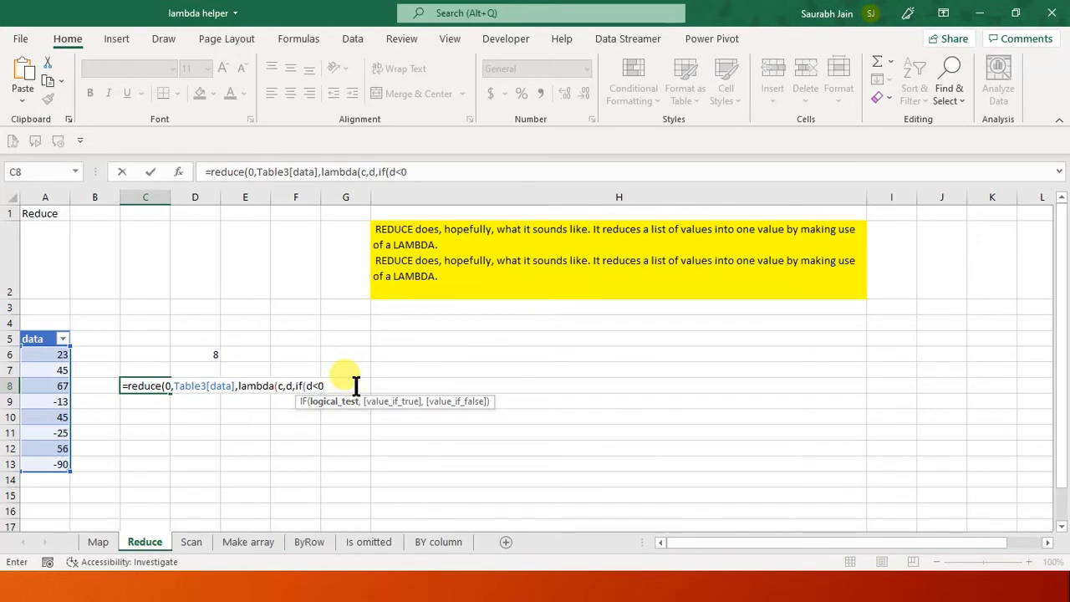
type(",")
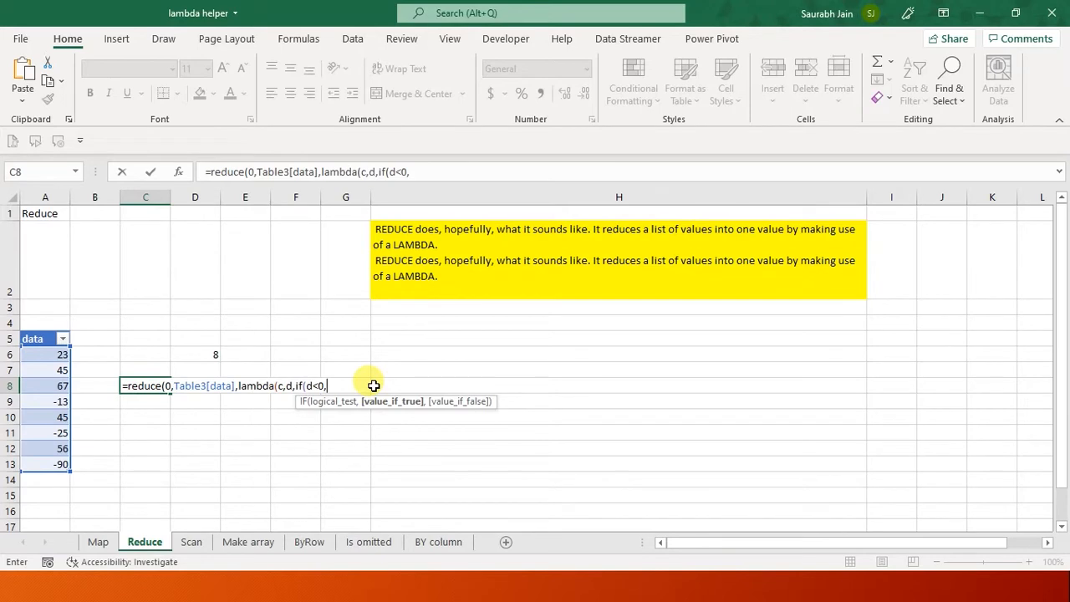
Complete the IF with c+1 for true and c for false, close and commit the formula, and select C8 again
type("c")
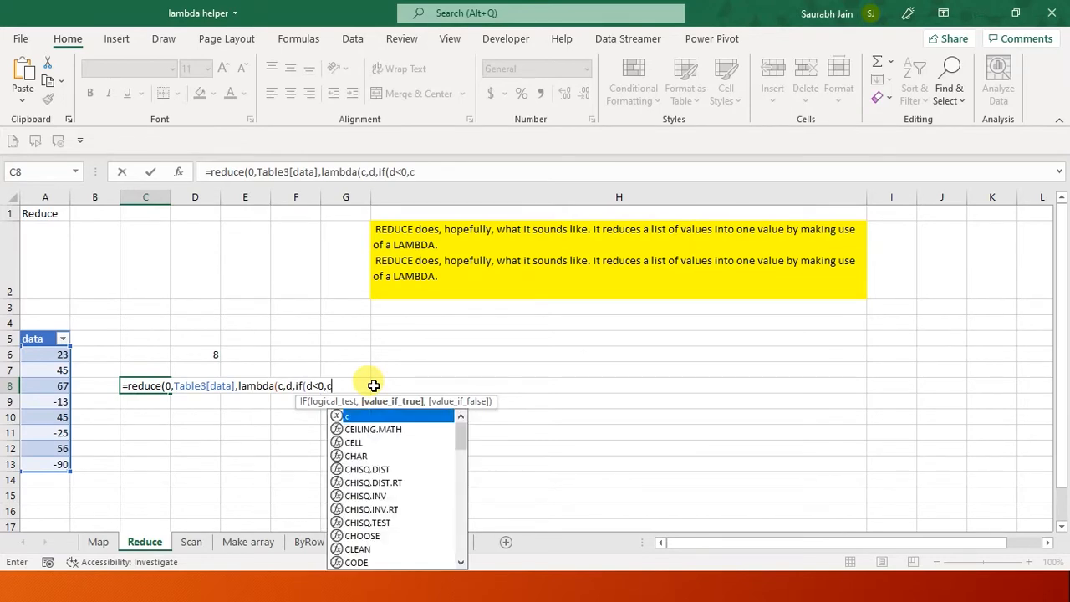
type("+1")
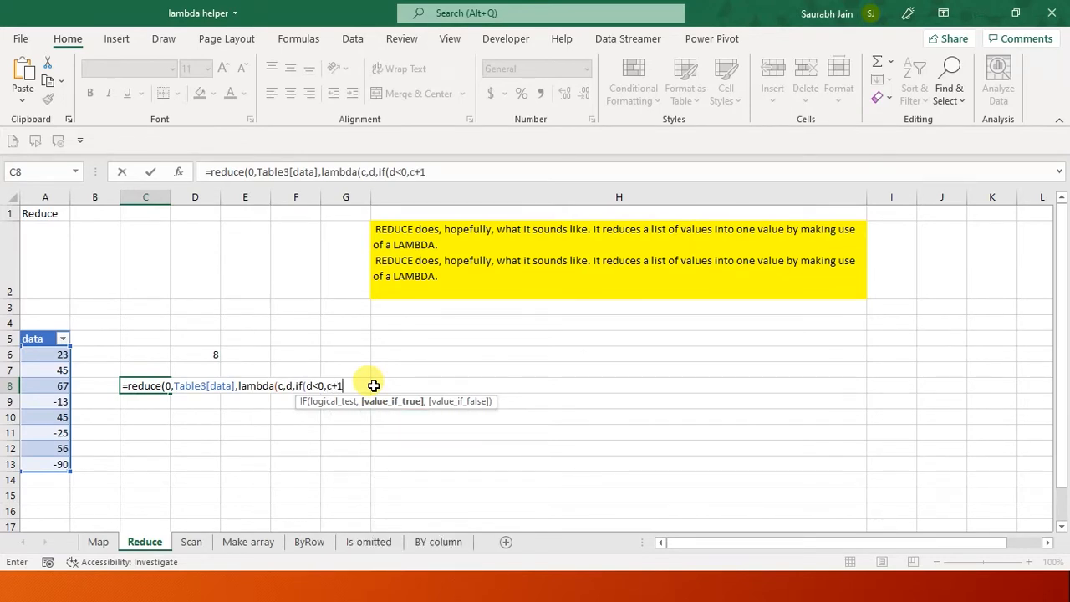
type(",c")
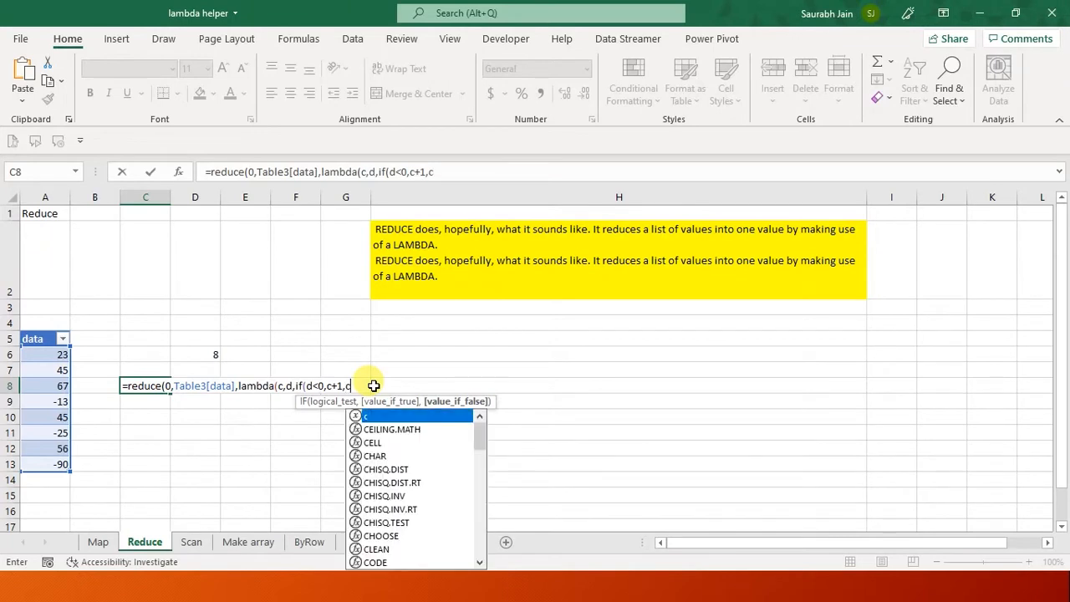
type(")")
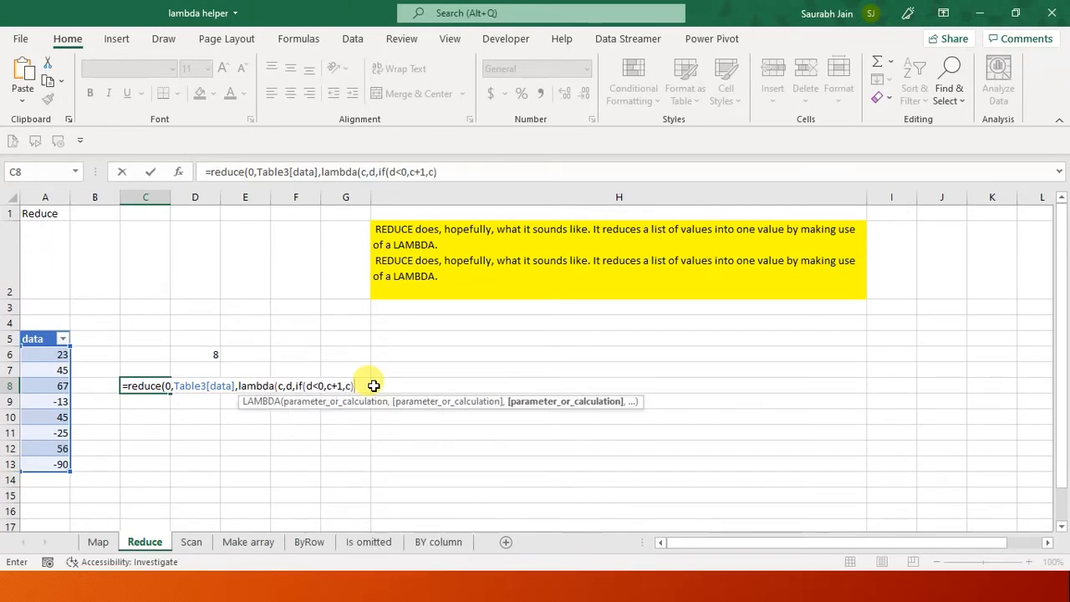
type(")")
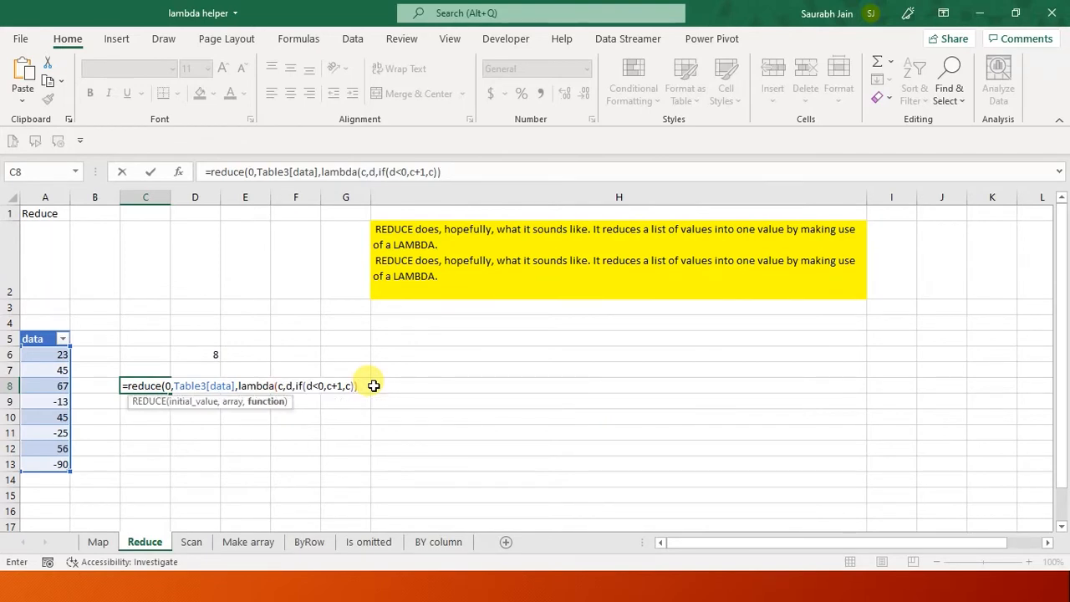
type(")")
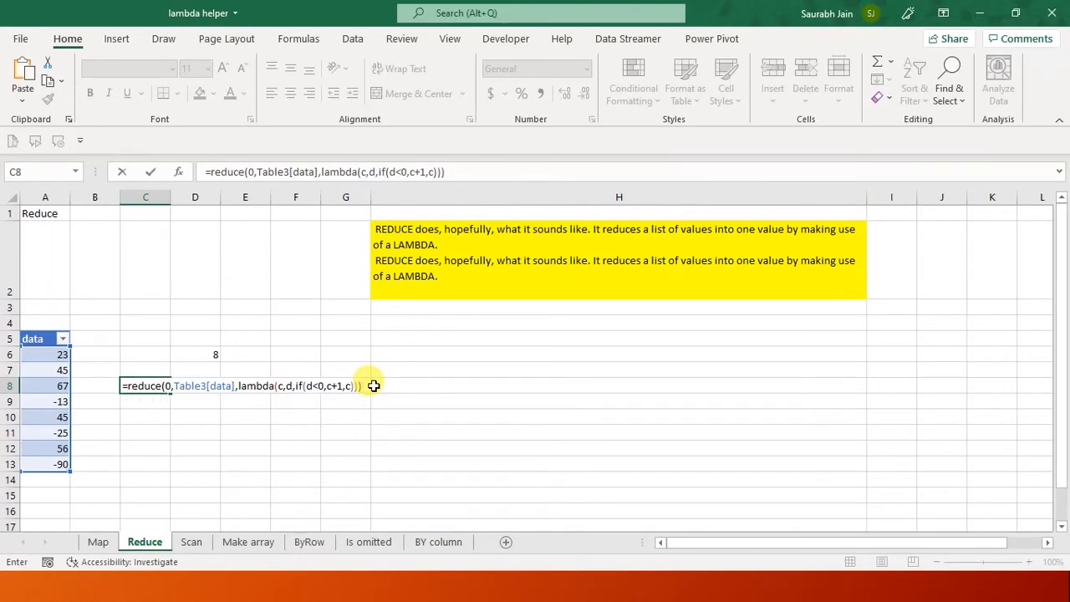
key("Return")
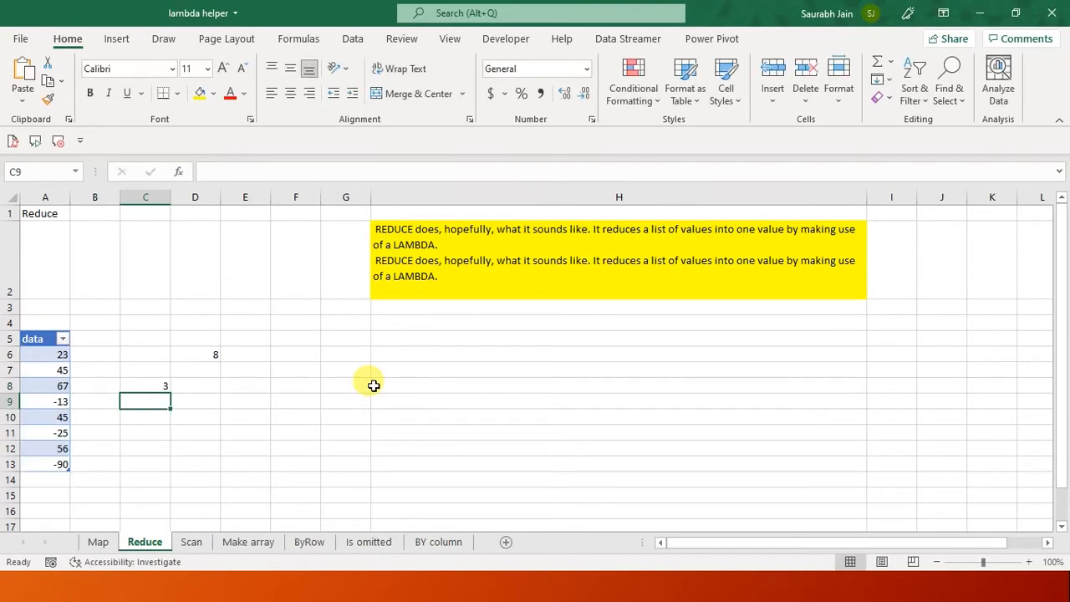
left_click(149, 384)
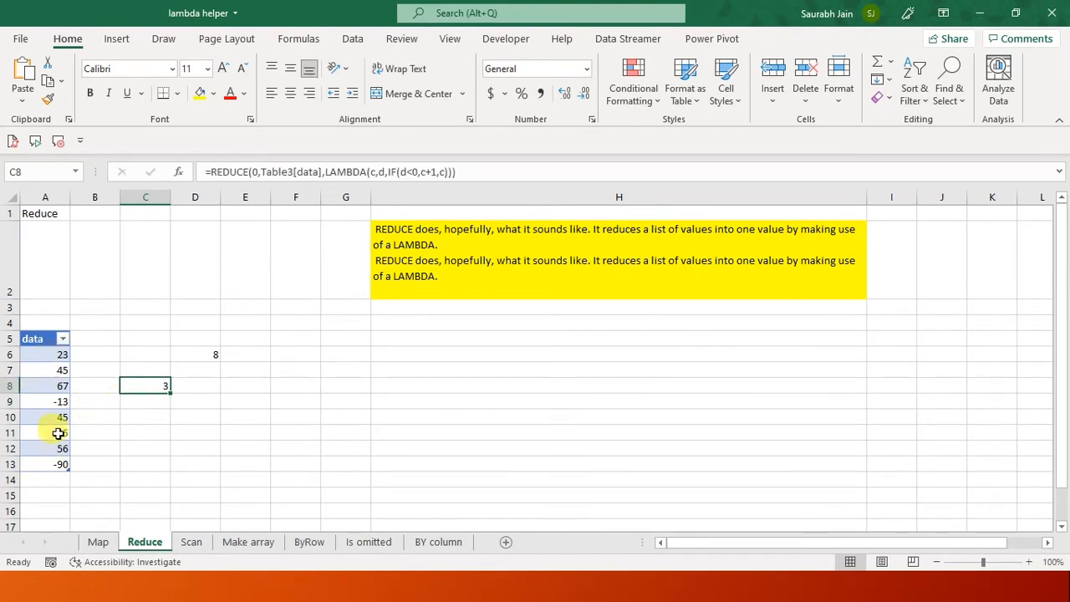
Append -75 to the data column in A14 and select the REDUCE formula cell C8 to check it
left_click(52, 477)
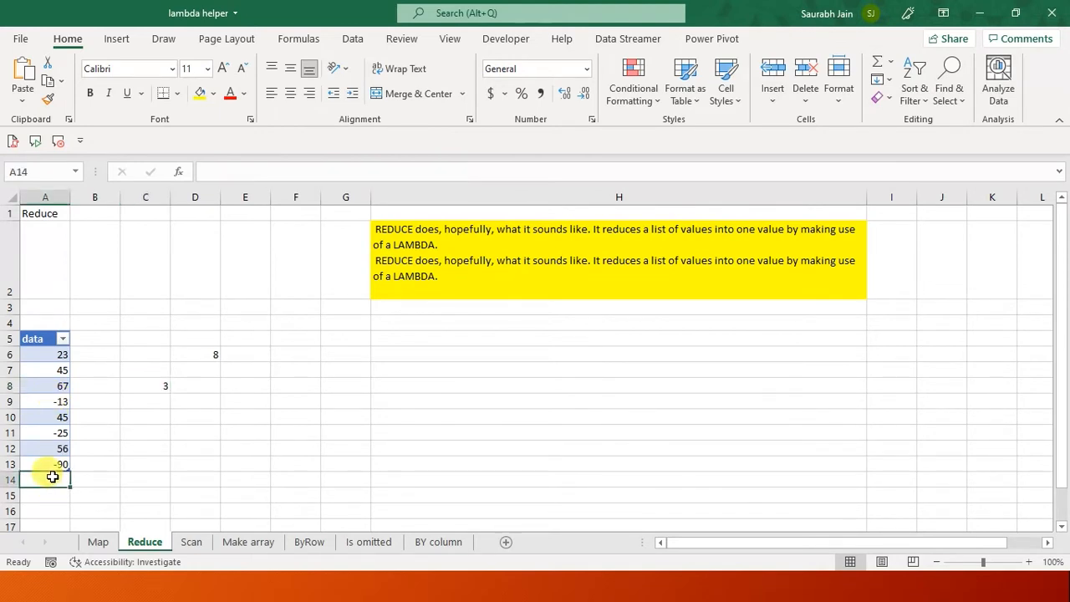
type("-75")
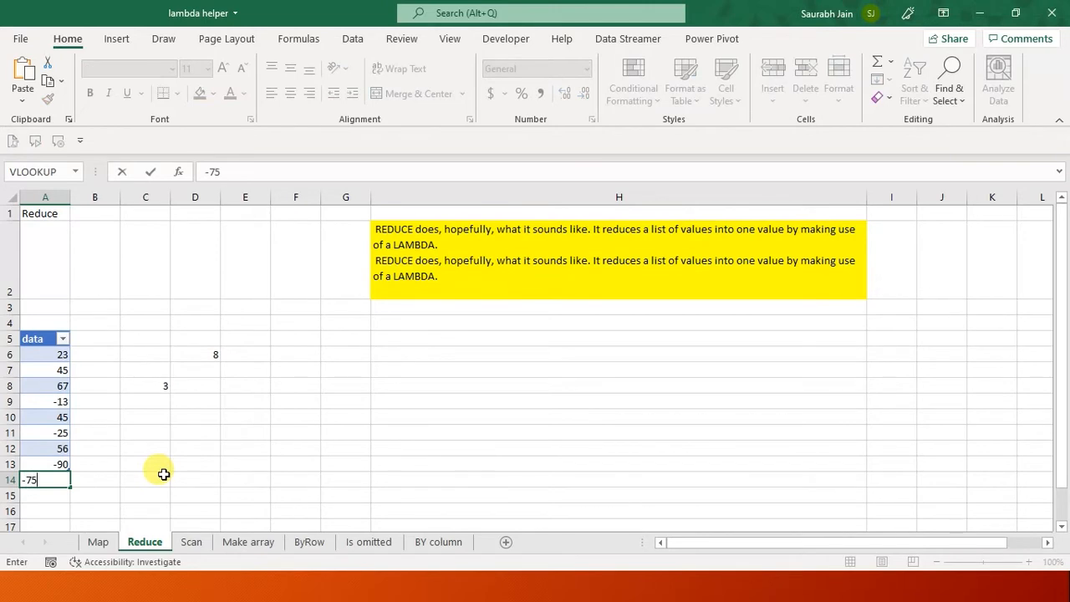
key("Return")
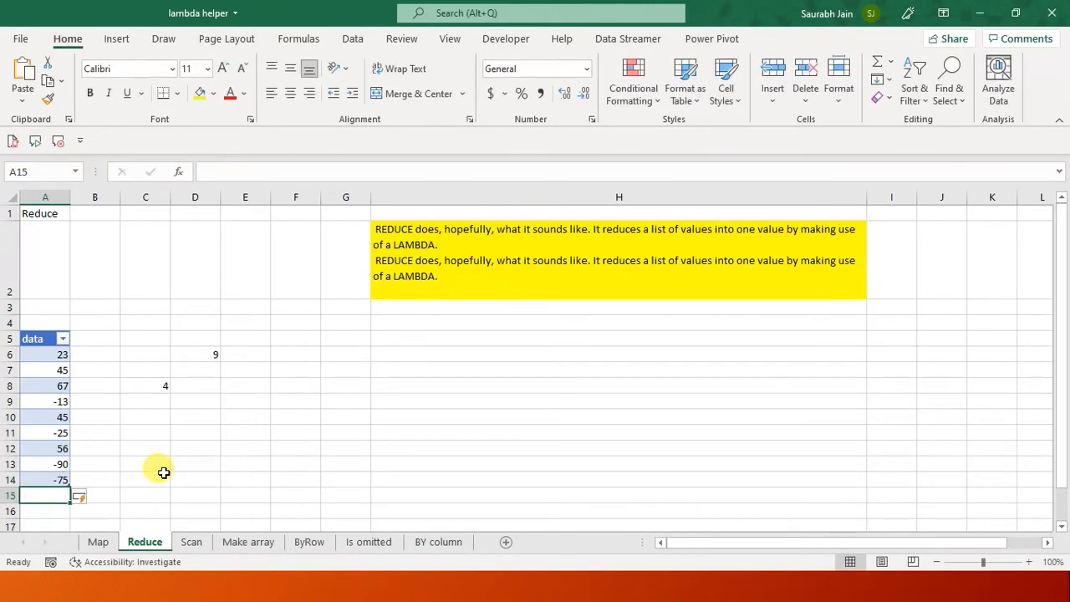
left_click(157, 385)
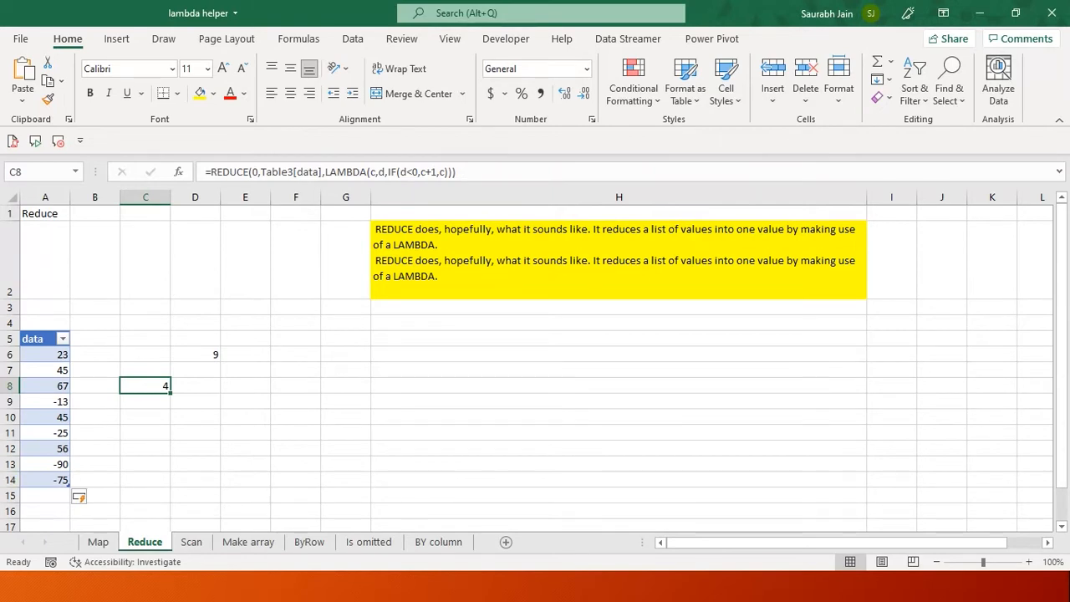
Switch to the Scan sheet and review the SCAN description in cell E2
left_click(194, 544)
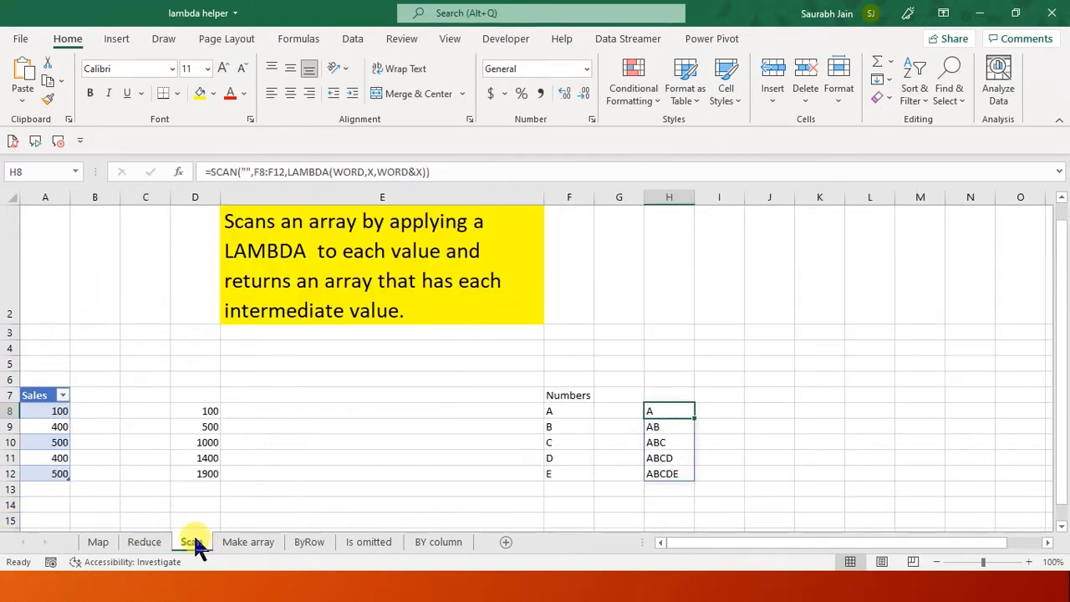
left_click(347, 411)
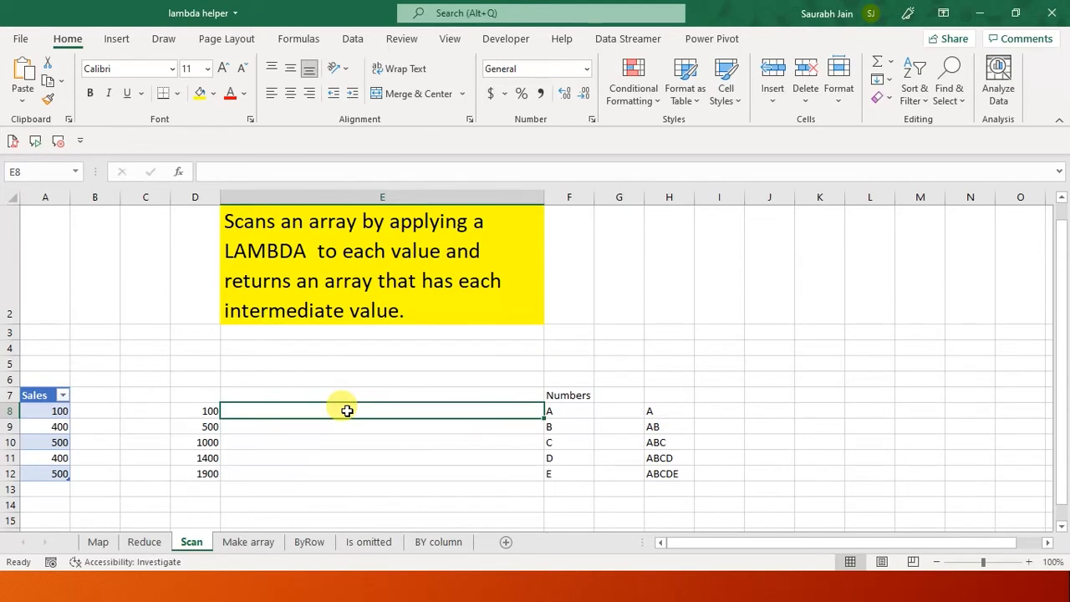
left_click(335, 440)
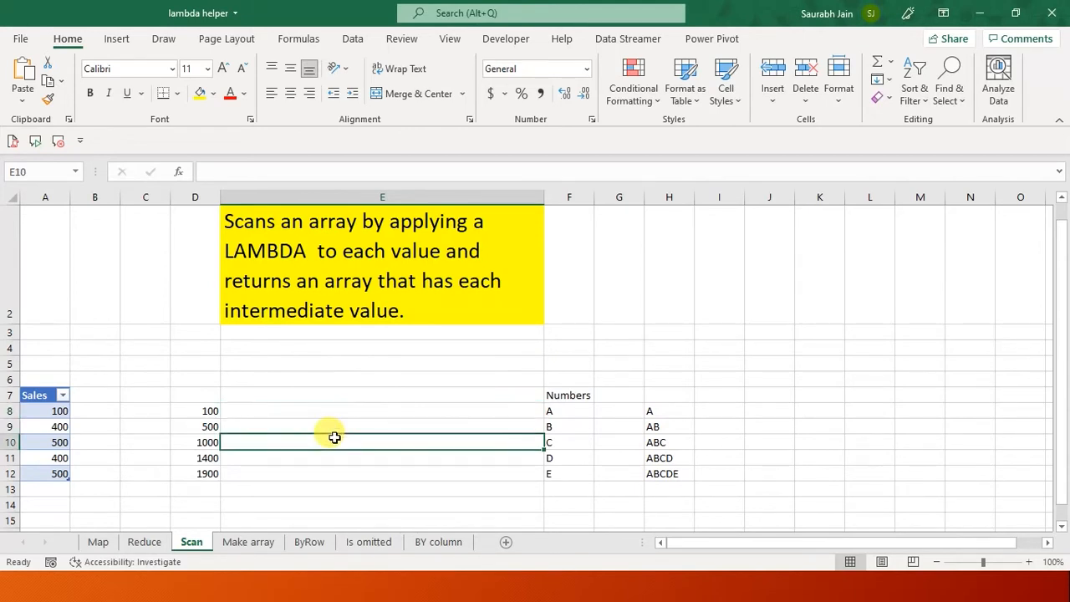
Compare the Sales values in A8:A10 with the corresponding results in column D and inspect the SCAN formula in D8
left_click(70, 410)
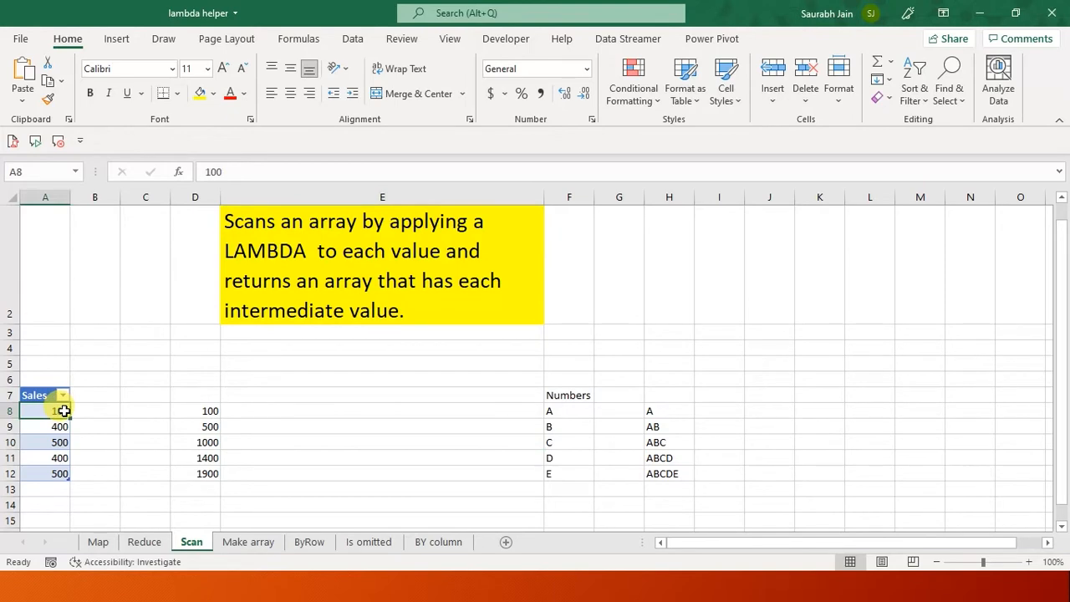
left_click(209, 408)
left_click(56, 425)
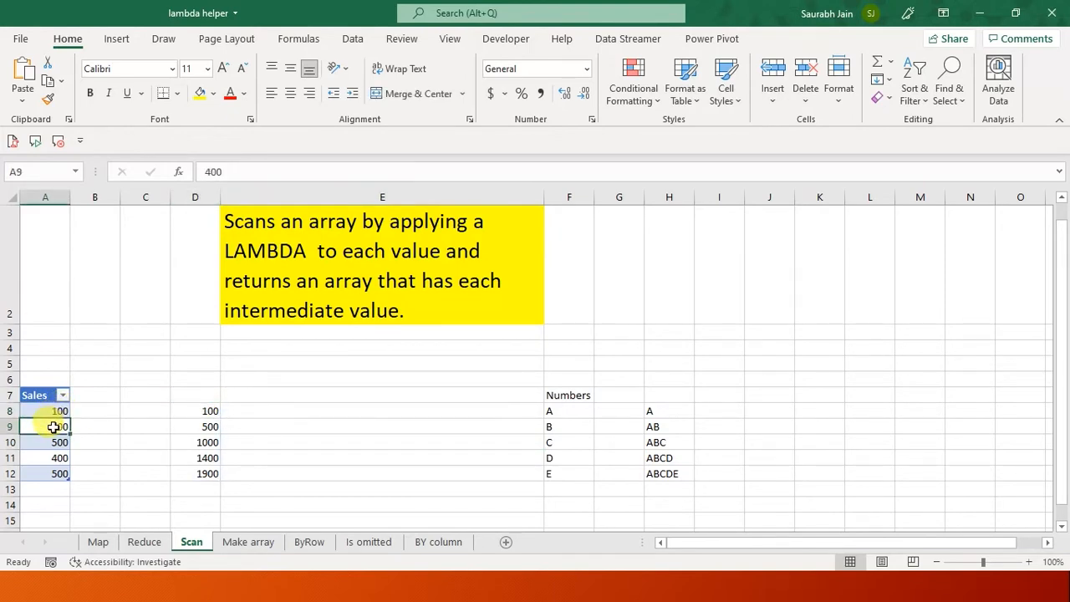
left_click(204, 426)
left_click(55, 442)
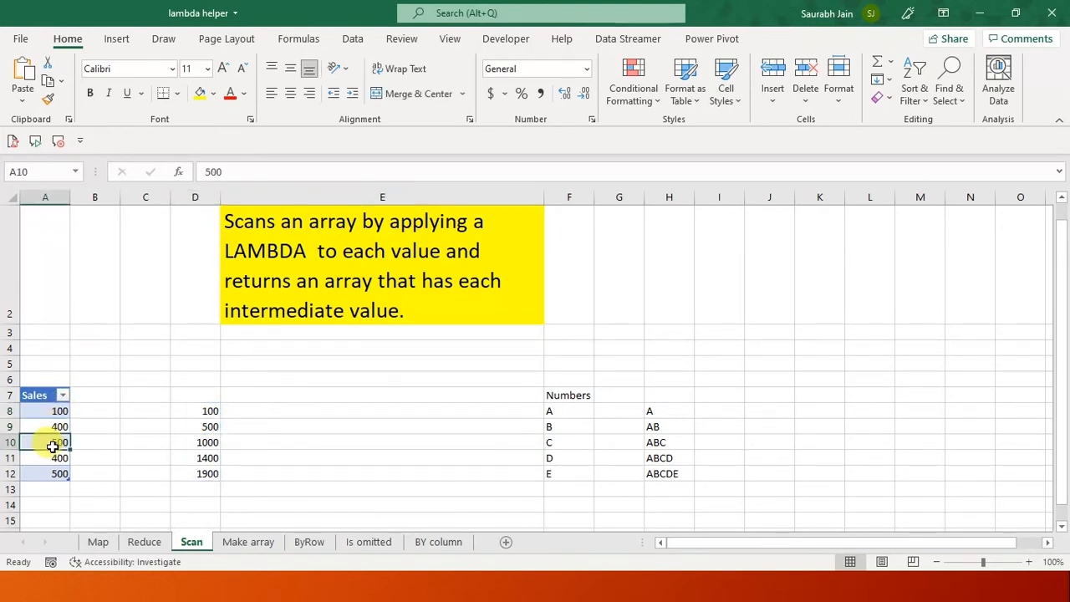
left_click(205, 442)
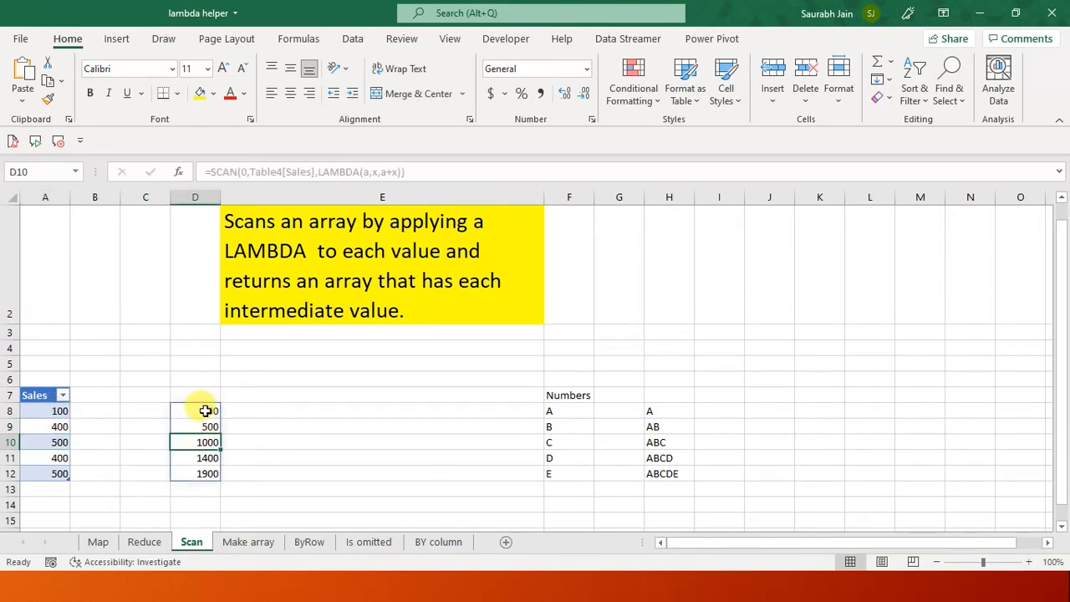
left_click(205, 411)
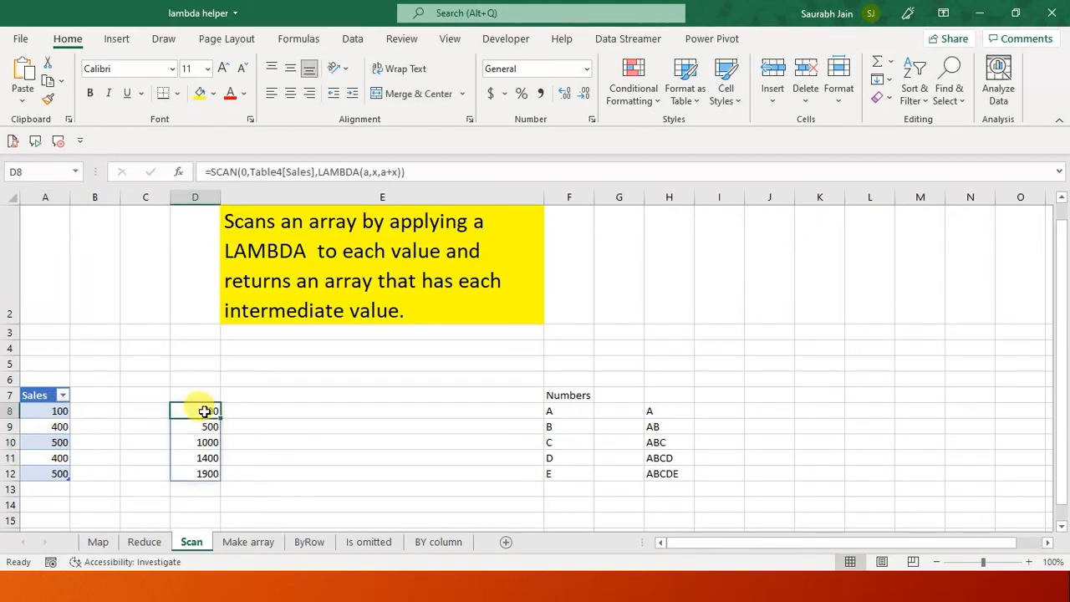
left_click(309, 407)
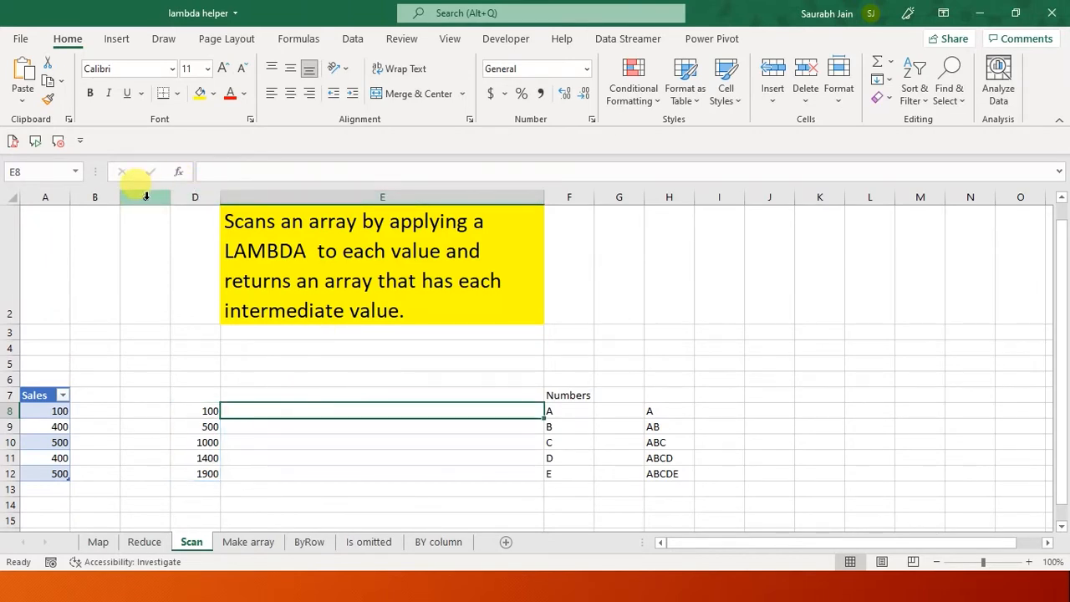
Start a SCAN formula in C8 with initial value 0 and the Sales values in A8:A12 as the array
left_click(137, 410)
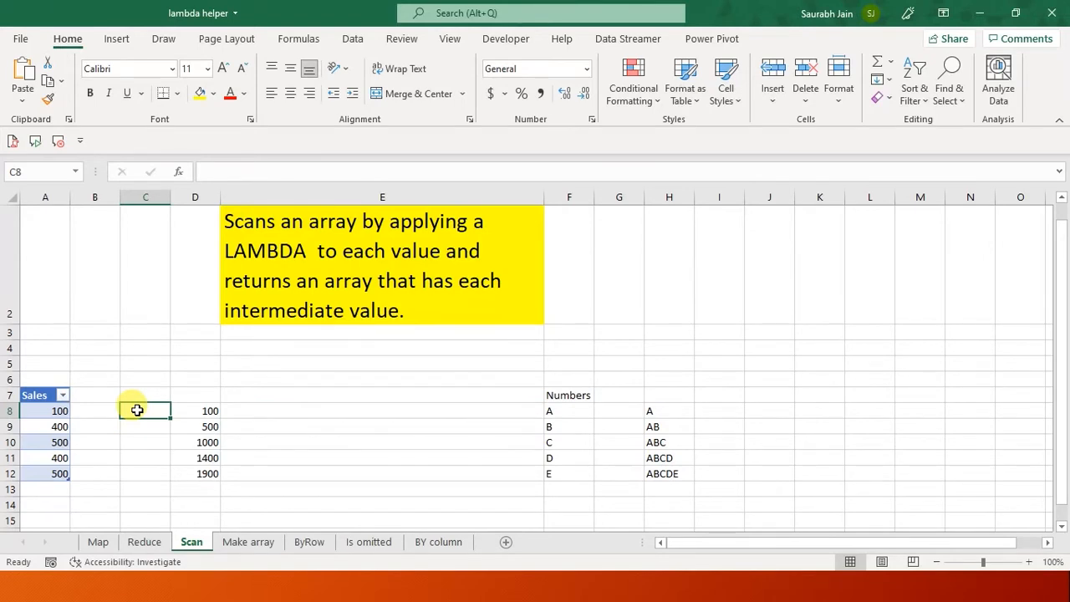
type("=")
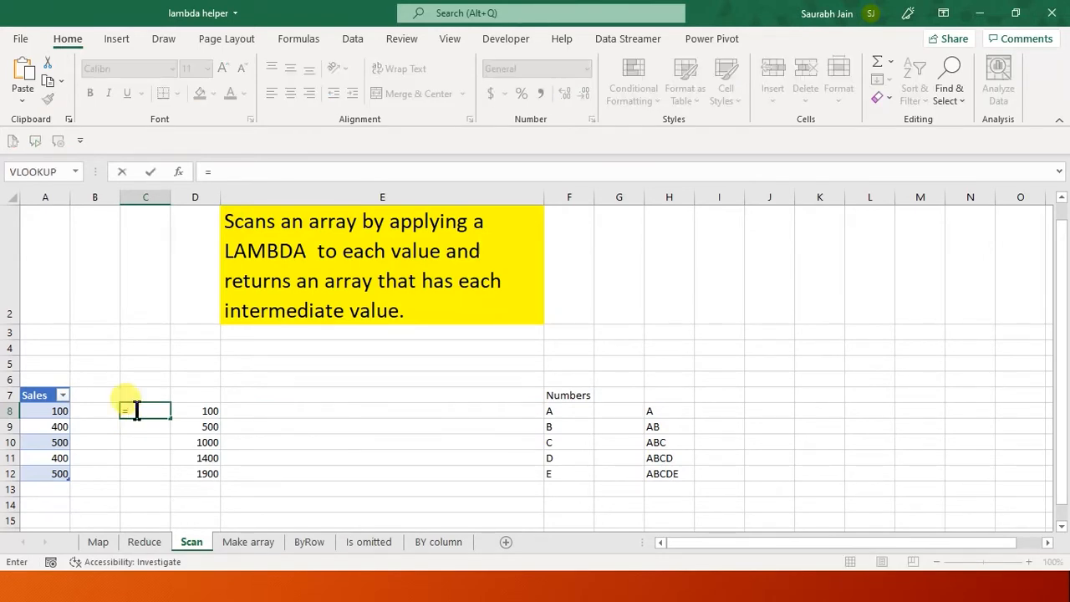
type("scan")
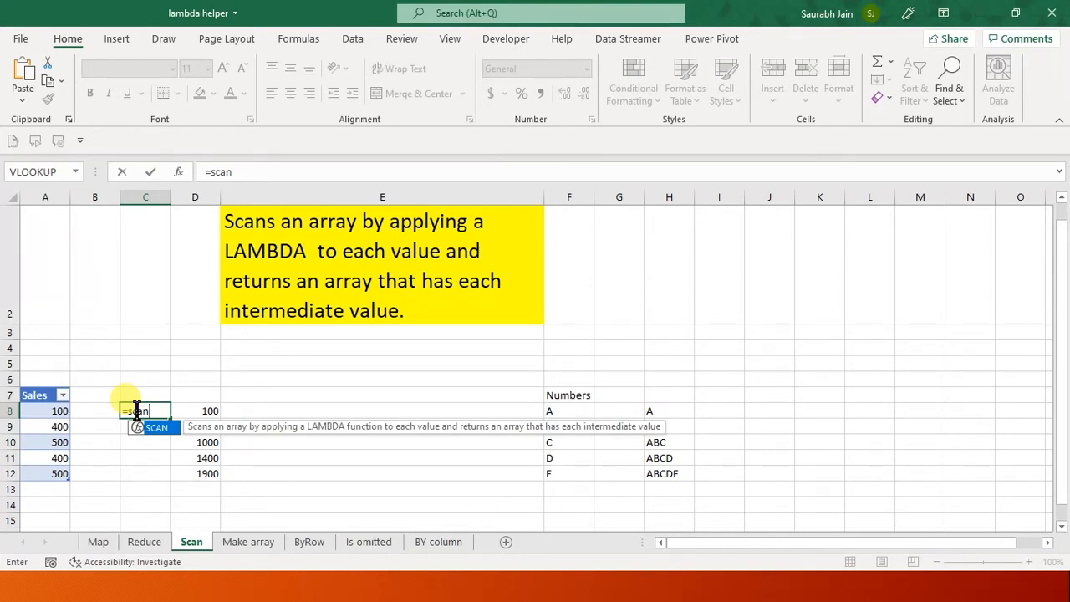
type("(")
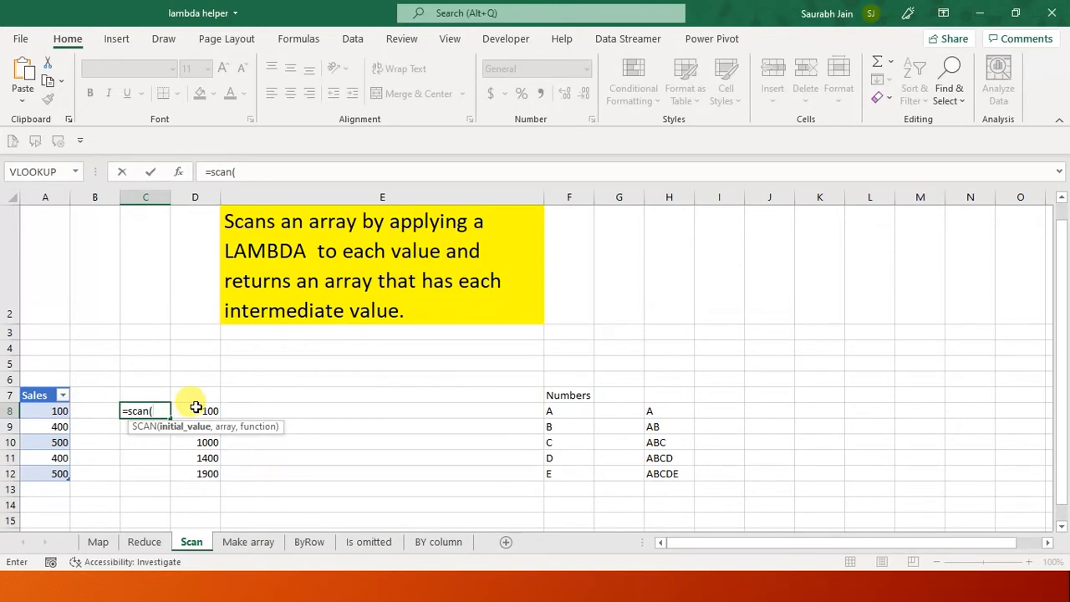
type("0,")
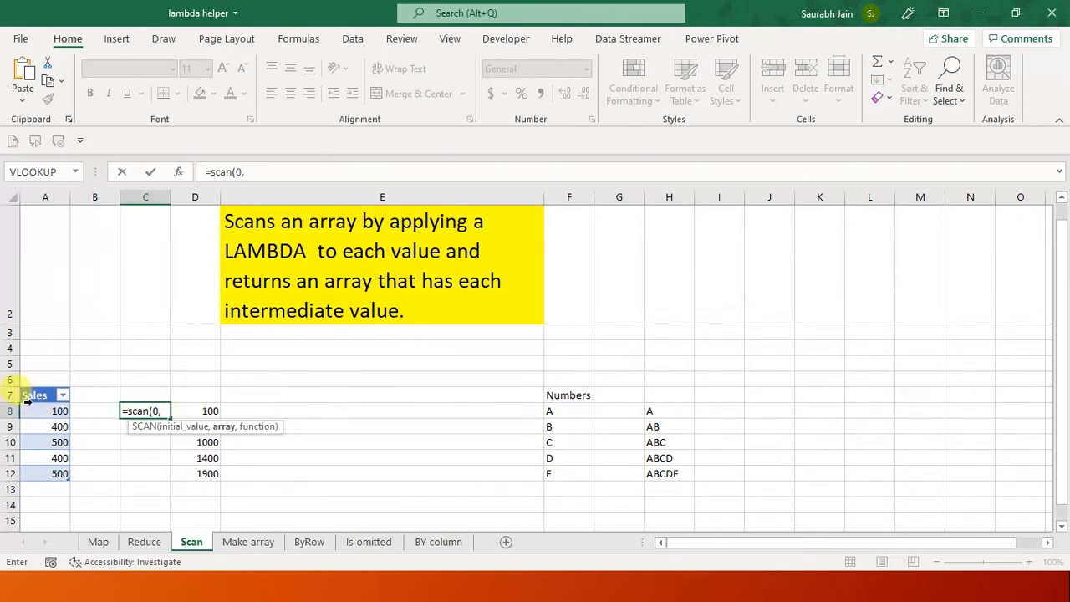
left_click_drag(41, 411, 37, 476)
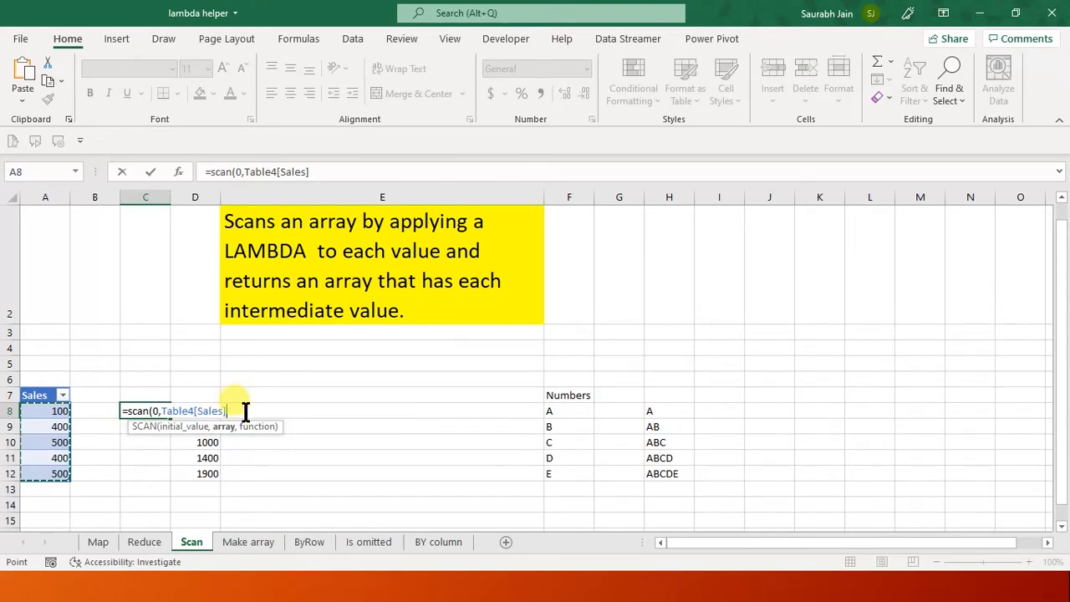
type(",")
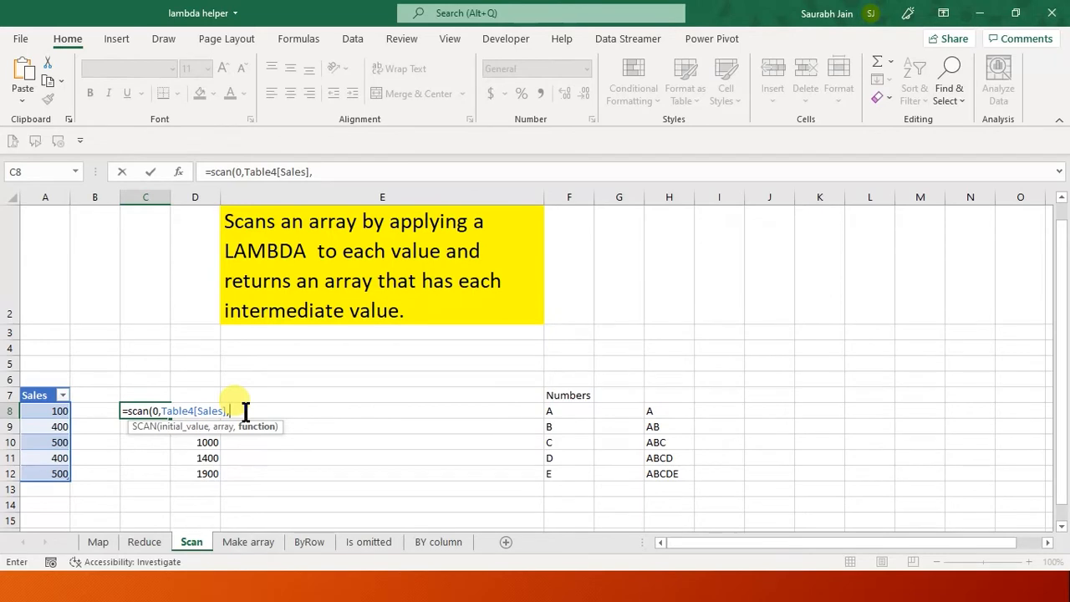
Complete the SCAN formula with LAMBDA(a,x,a+x) as its function and commit it
type("lambda")
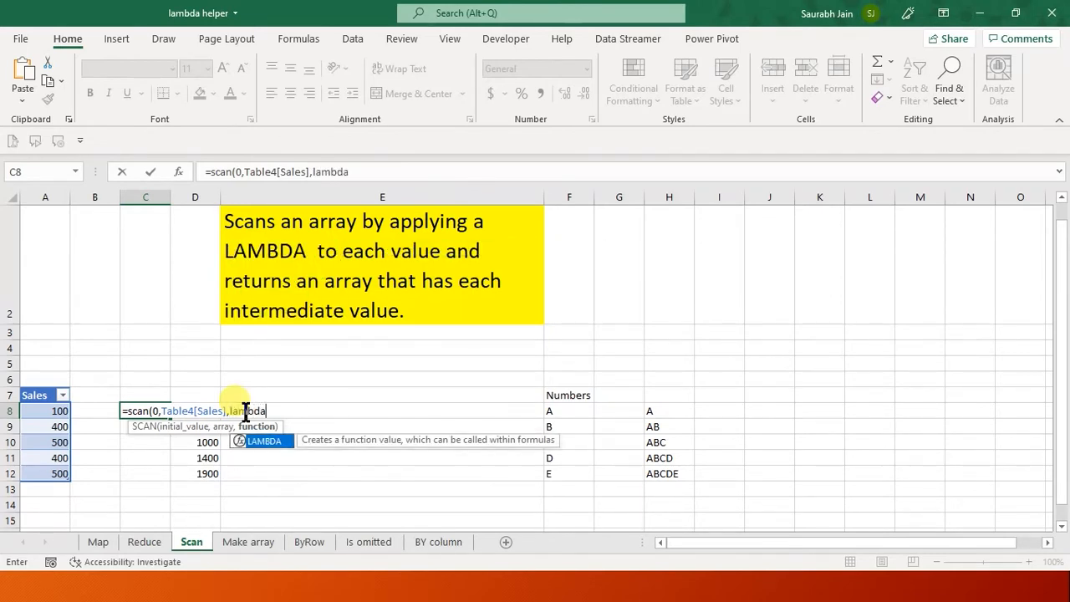
type("(")
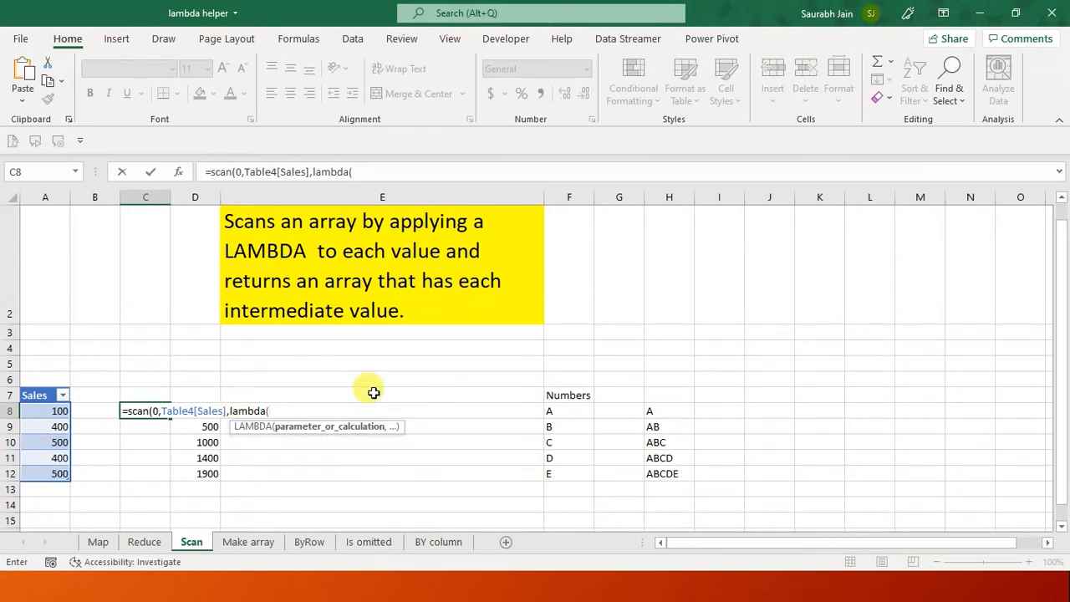
type("a,x,")
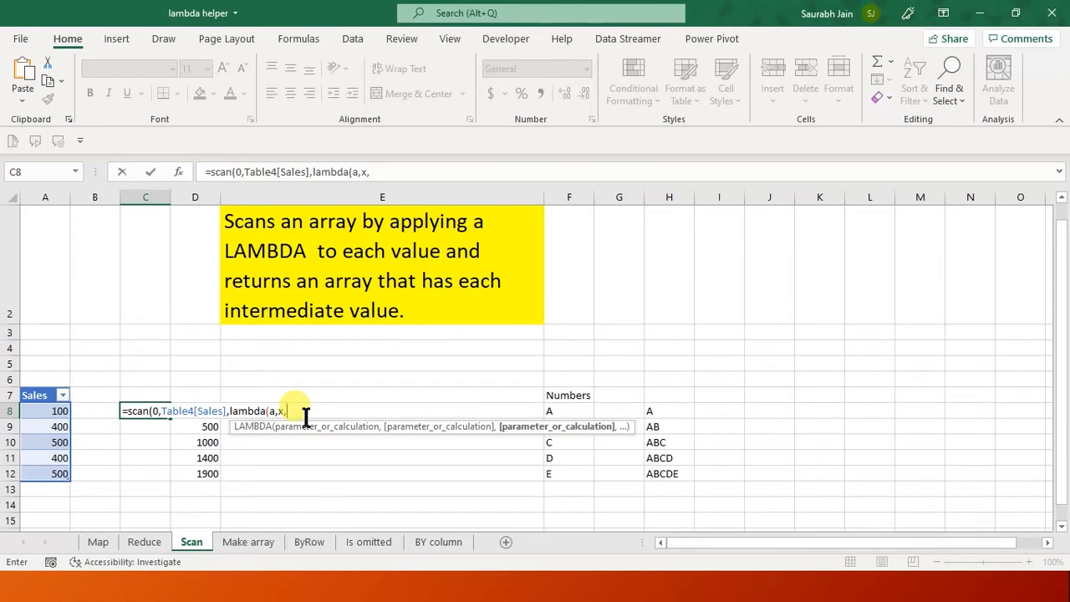
type("a")
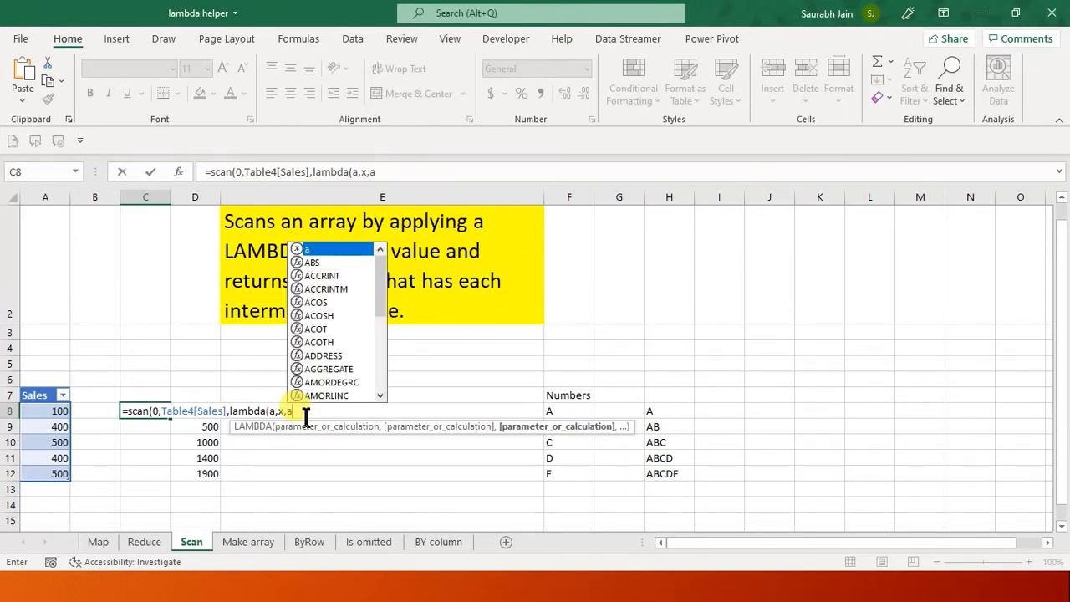
type("+x")
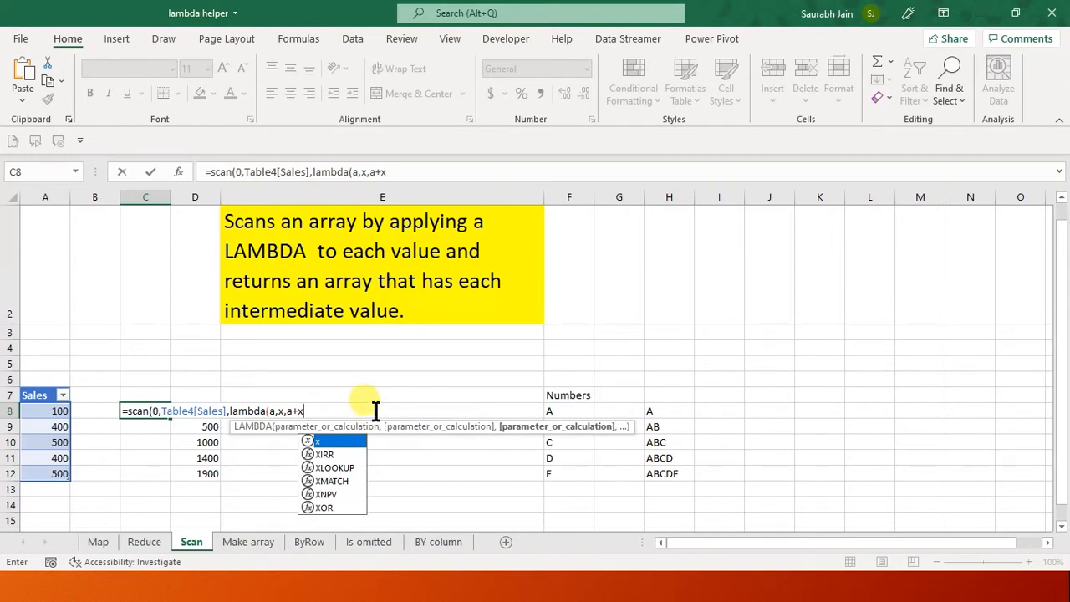
type(")")
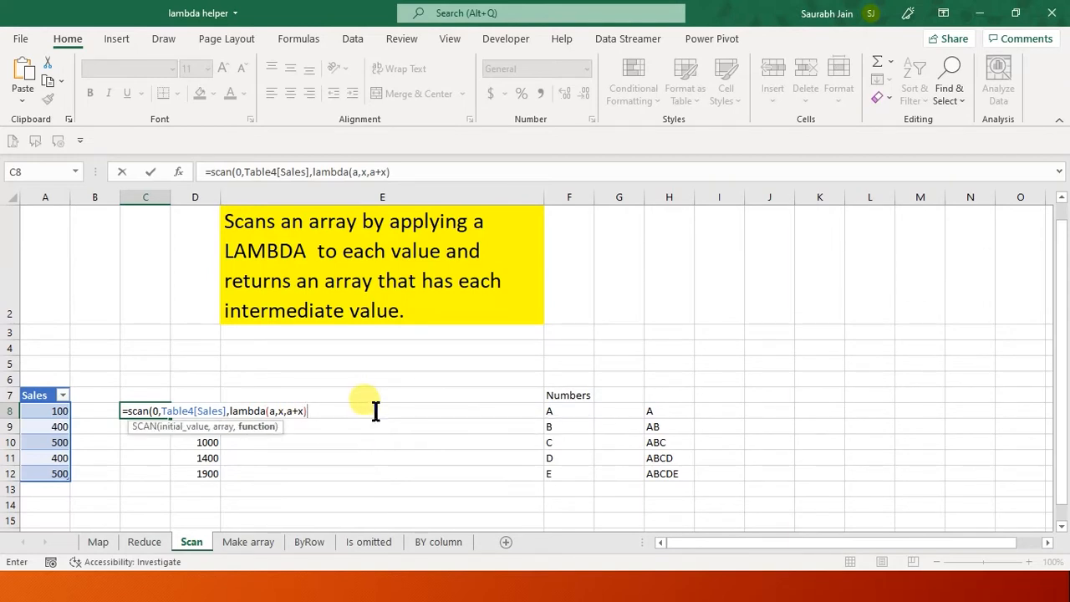
type(")")
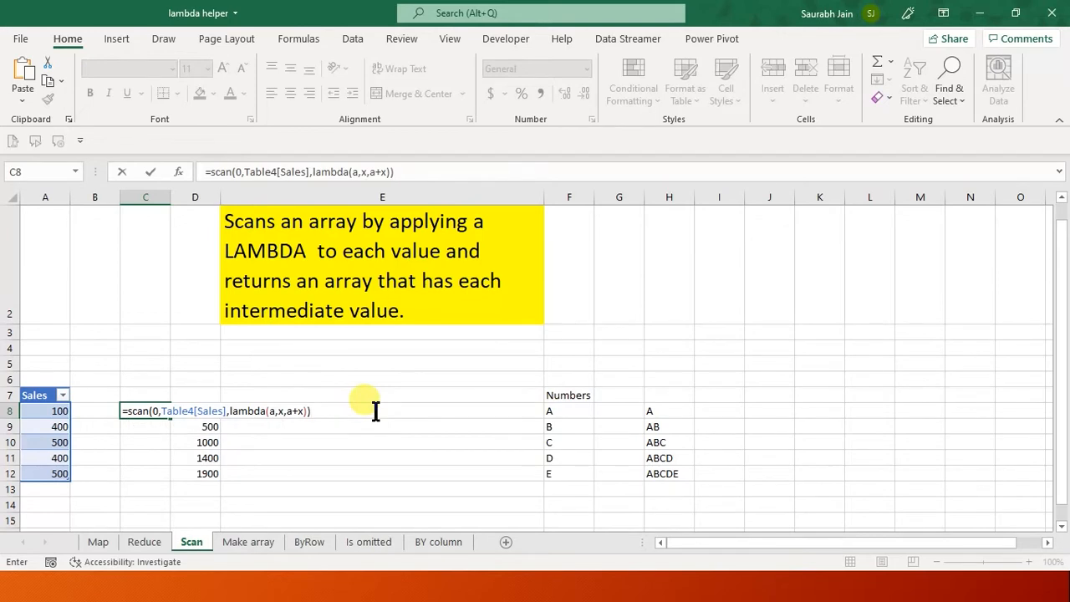
key("Return")
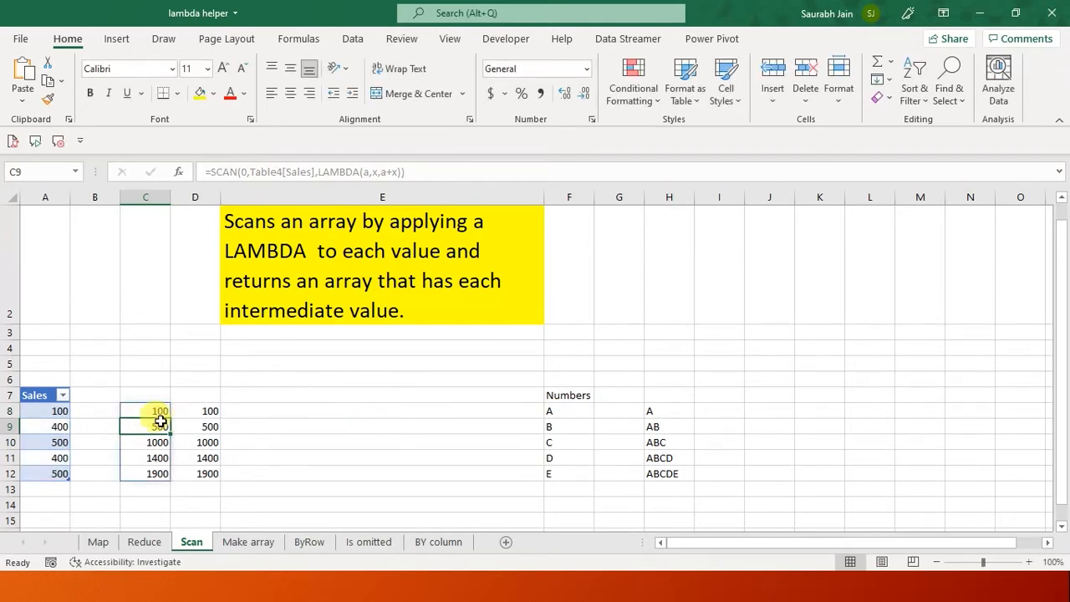
Step through the running totals in column C down to C12
key("Down")
key("Down")
key("Down")
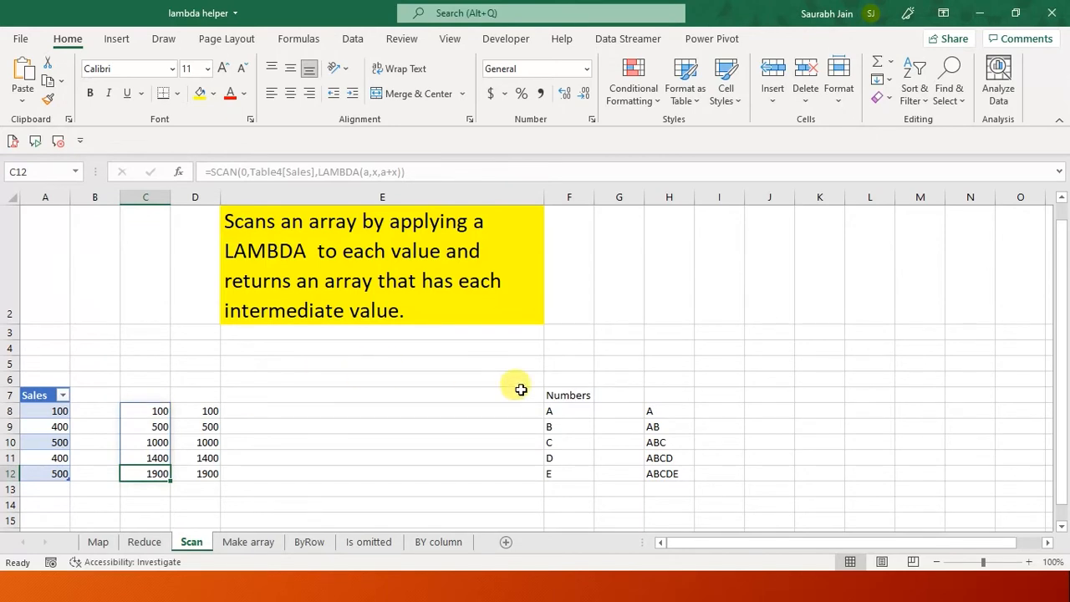
Start a SCAN formula in J8 with an empty string "" as initial value and F8:F12 as the array
left_click(735, 411)
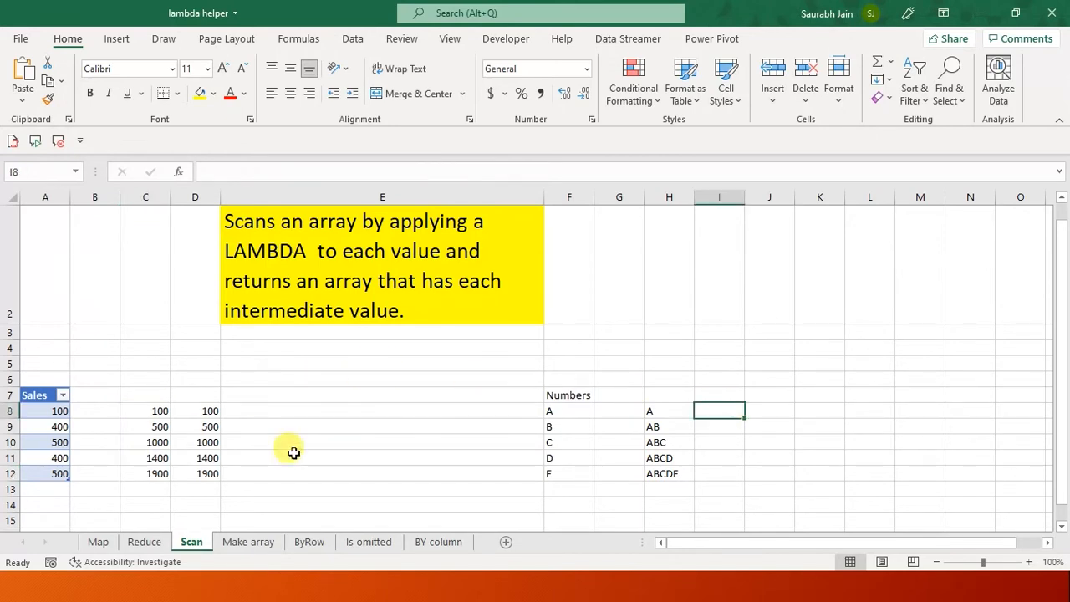
left_click(777, 407)
type("=")
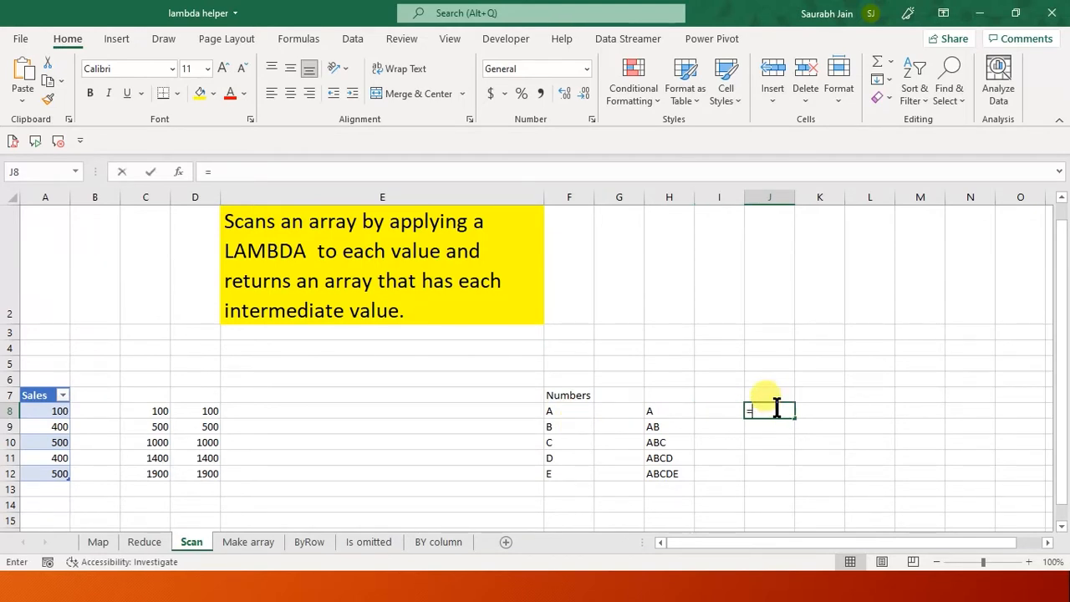
type("scan")
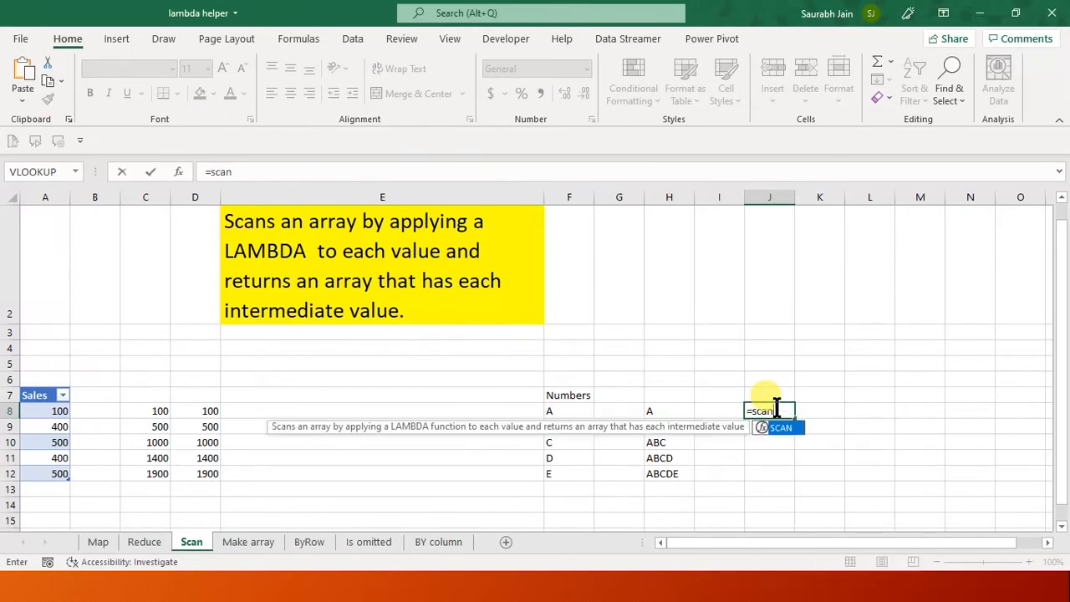
type("(")
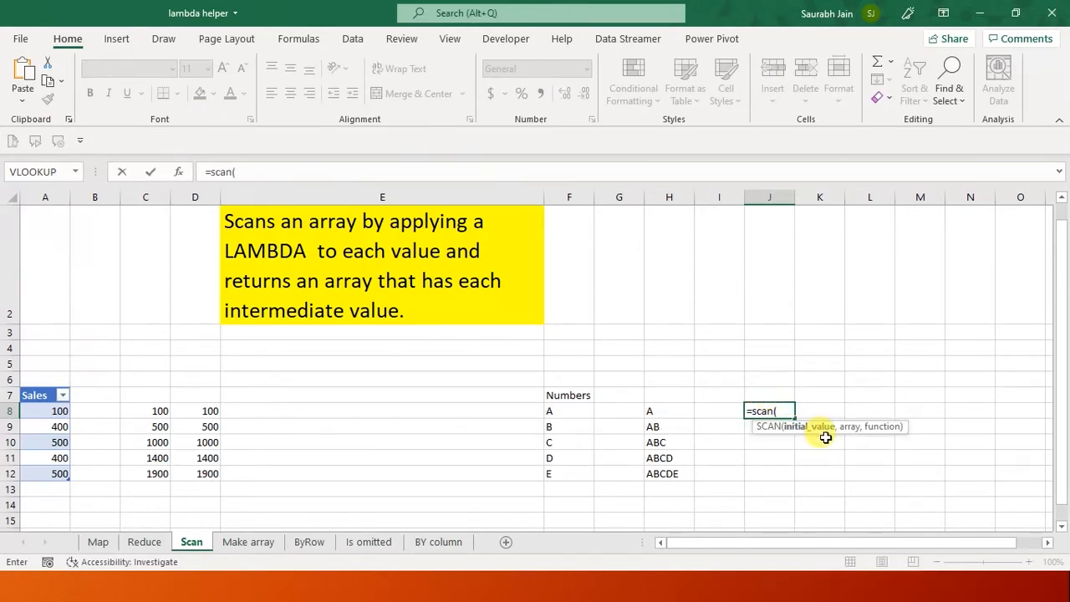
type("\"\",")
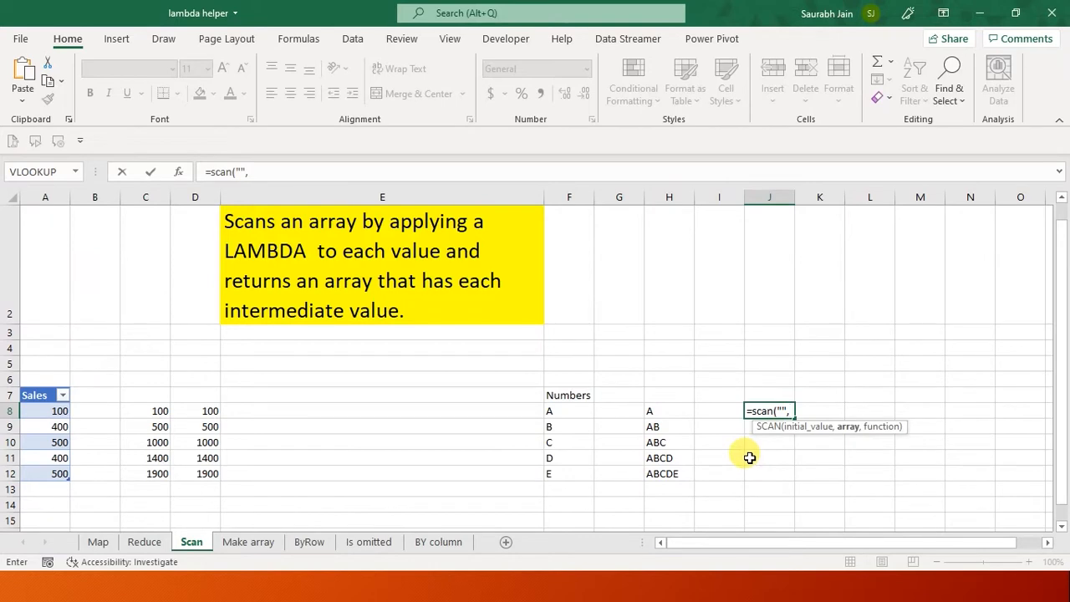
left_click_drag(556, 410, 559, 474)
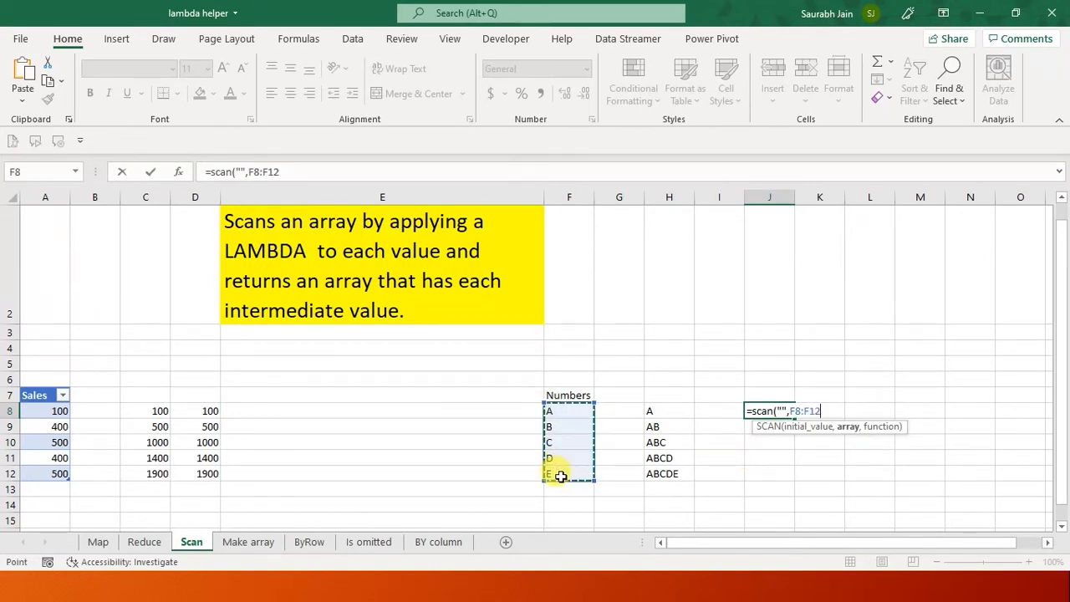
type(",")
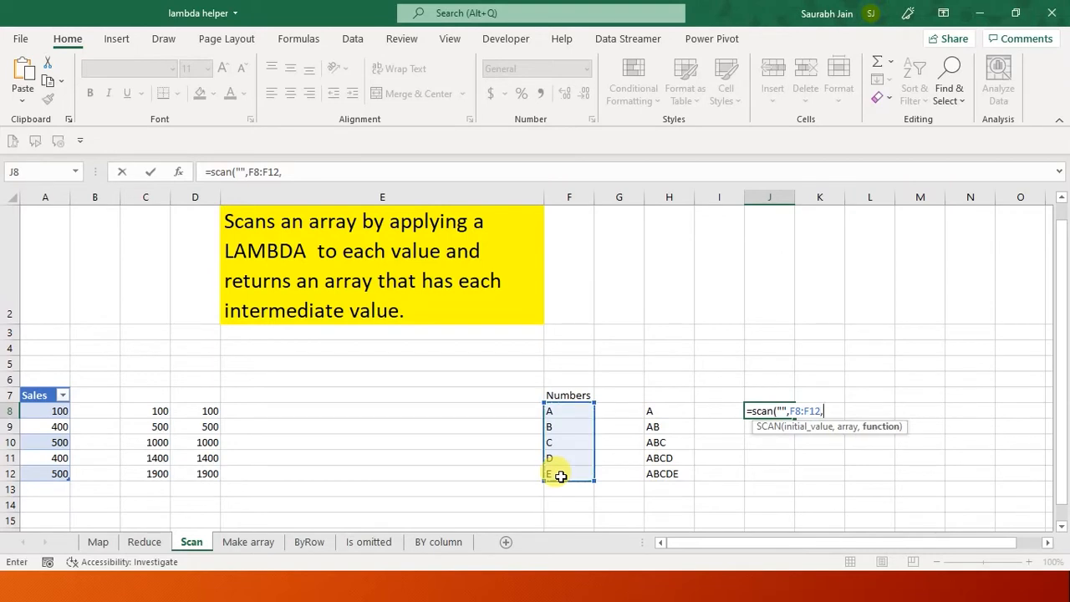
Complete the J8 formula with LAMBDA(word,value,word&value), commit it, and select J12 to check the last result
type("lambda")
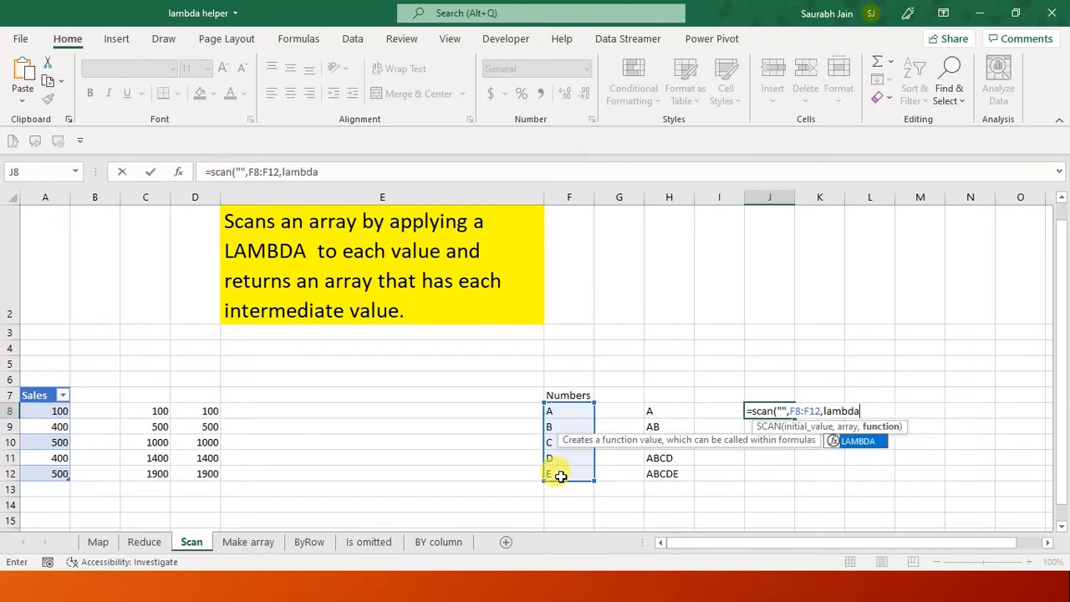
type("(")
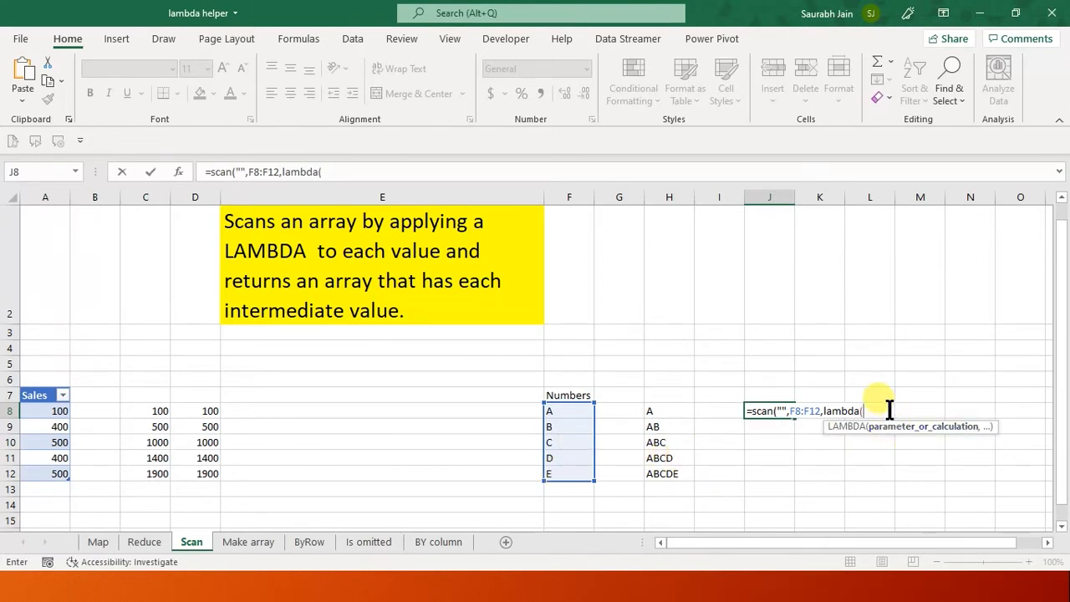
type("word")
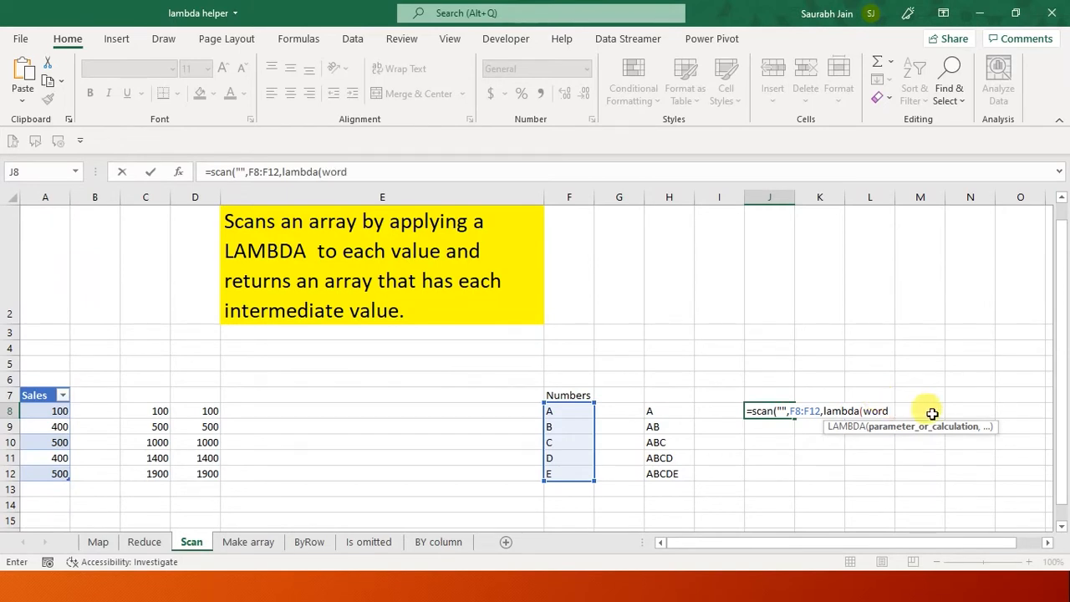
type(",")
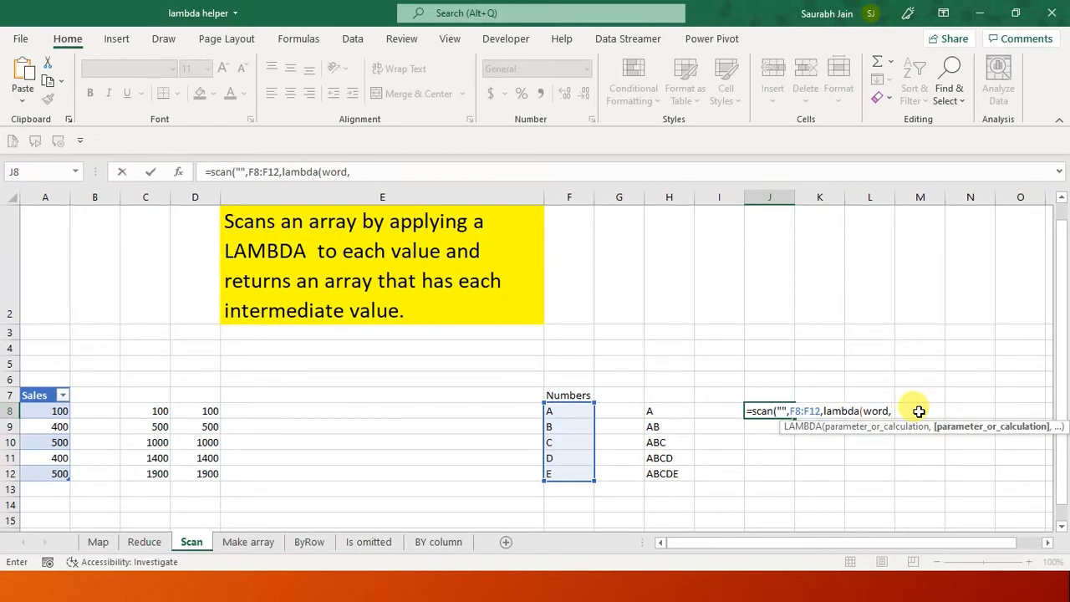
type("value")
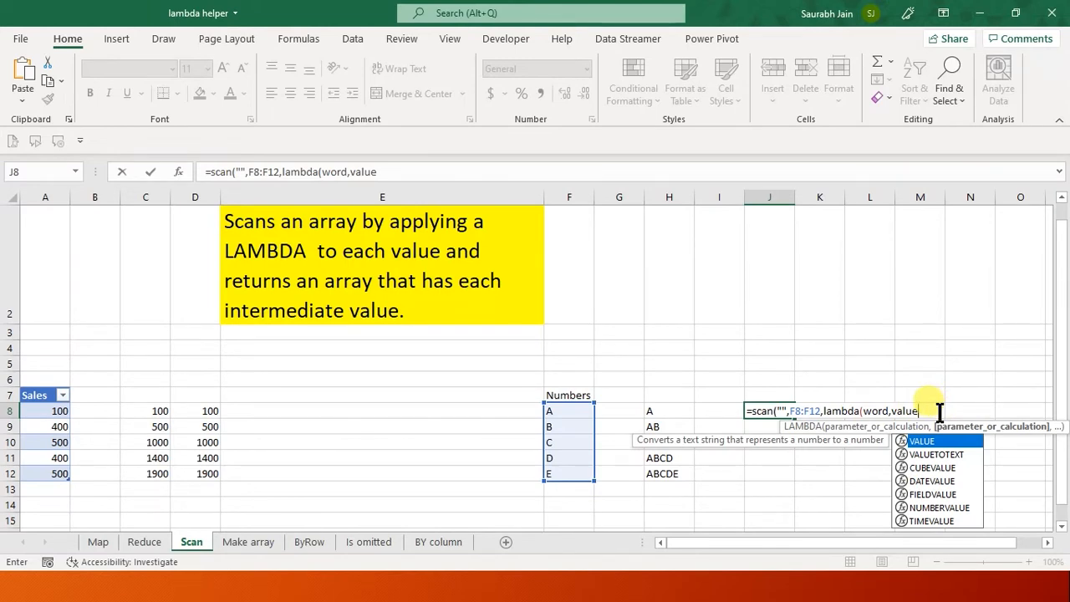
type(",")
type("word&valu")
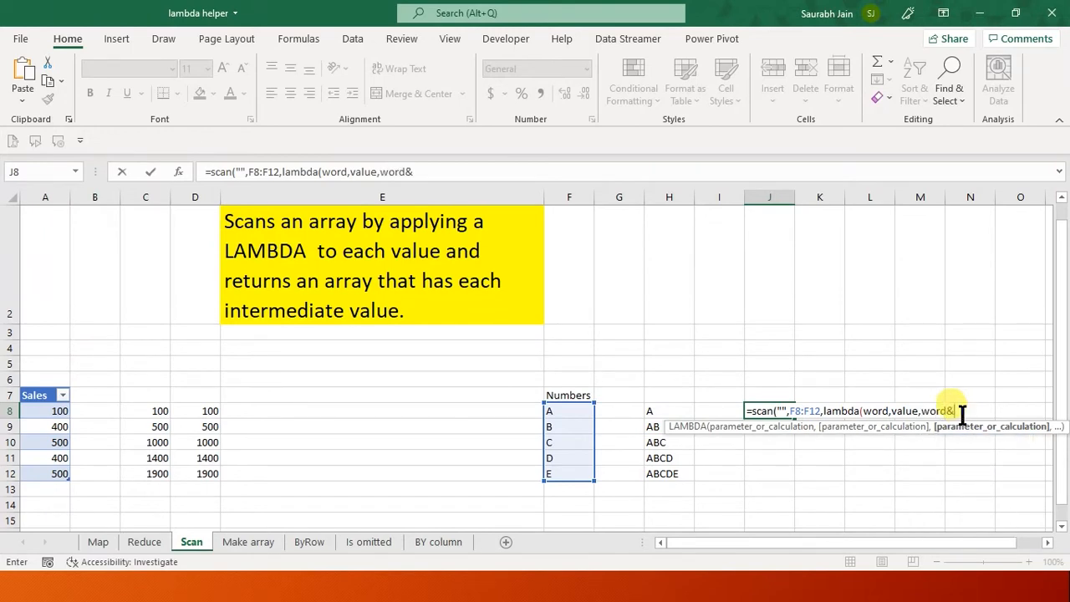
type("e")
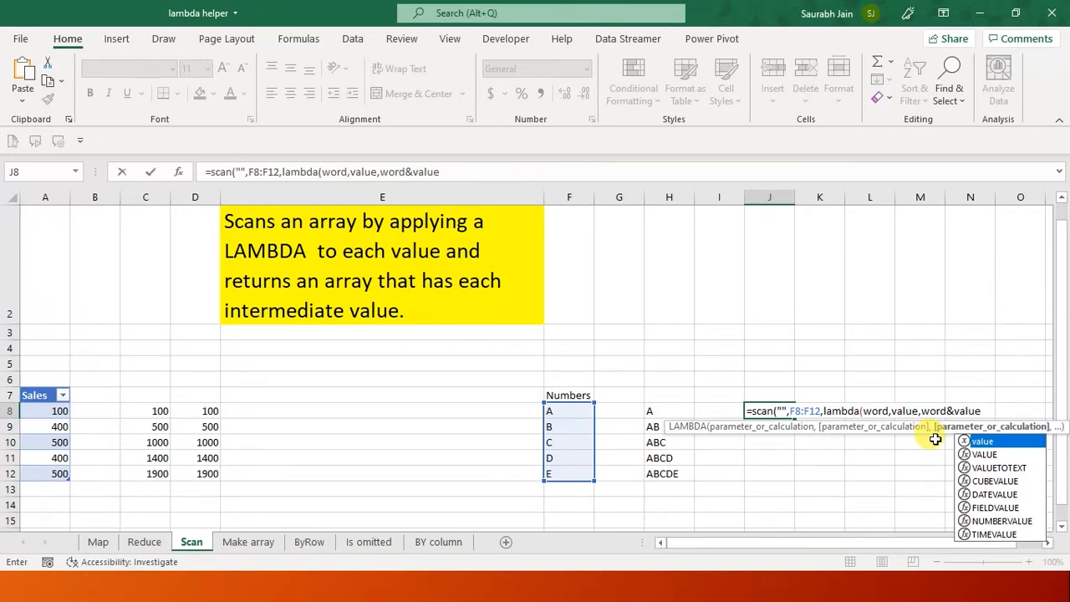
type("))")
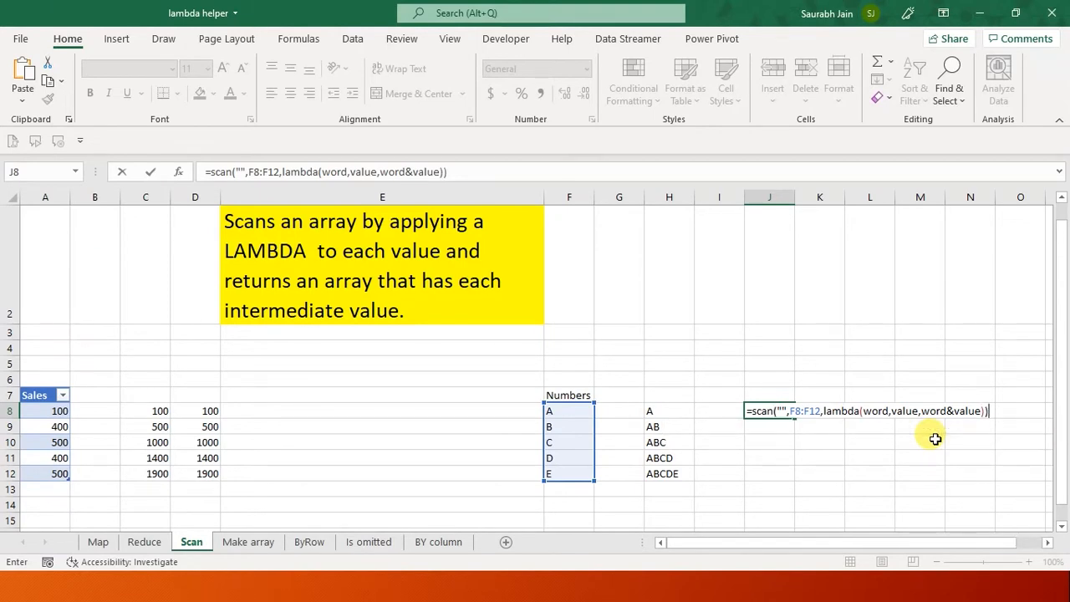
key("Return")
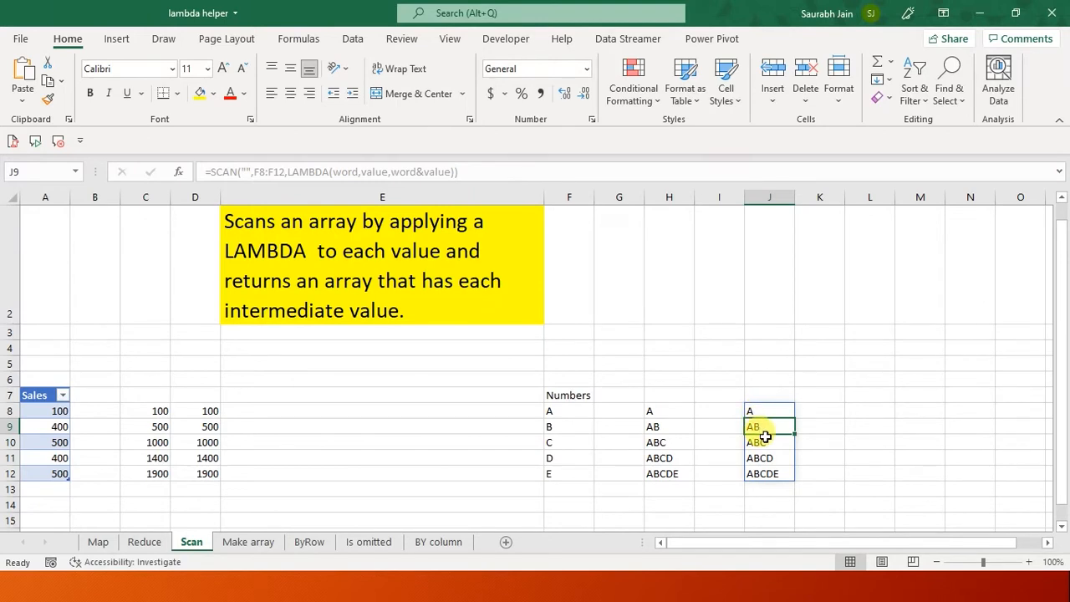
left_click(767, 475)
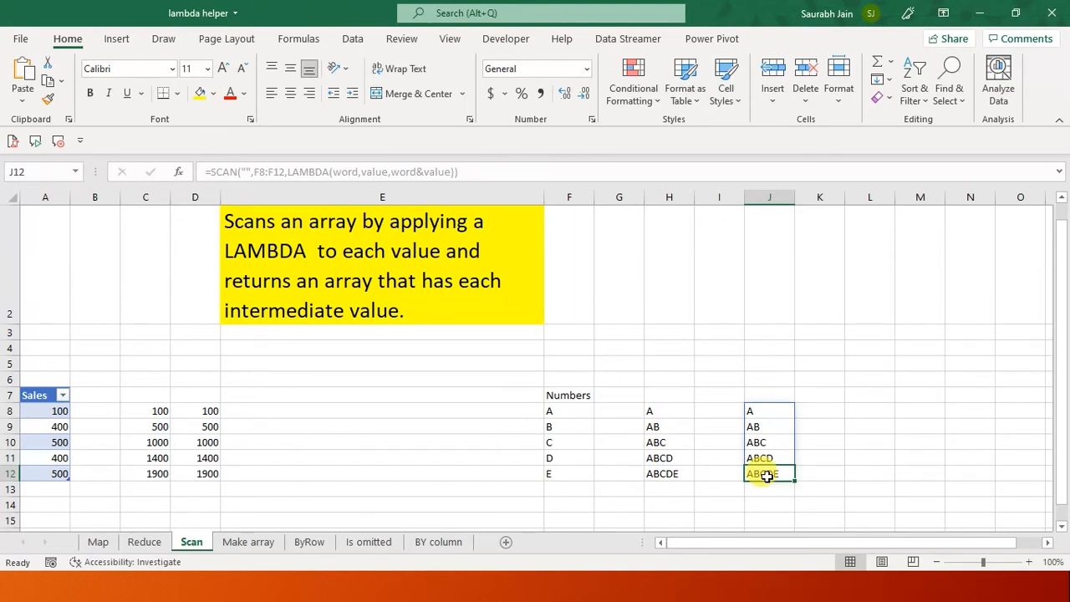
Switch to the Make array sheet and review the function description in cell G2
left_click(238, 541)
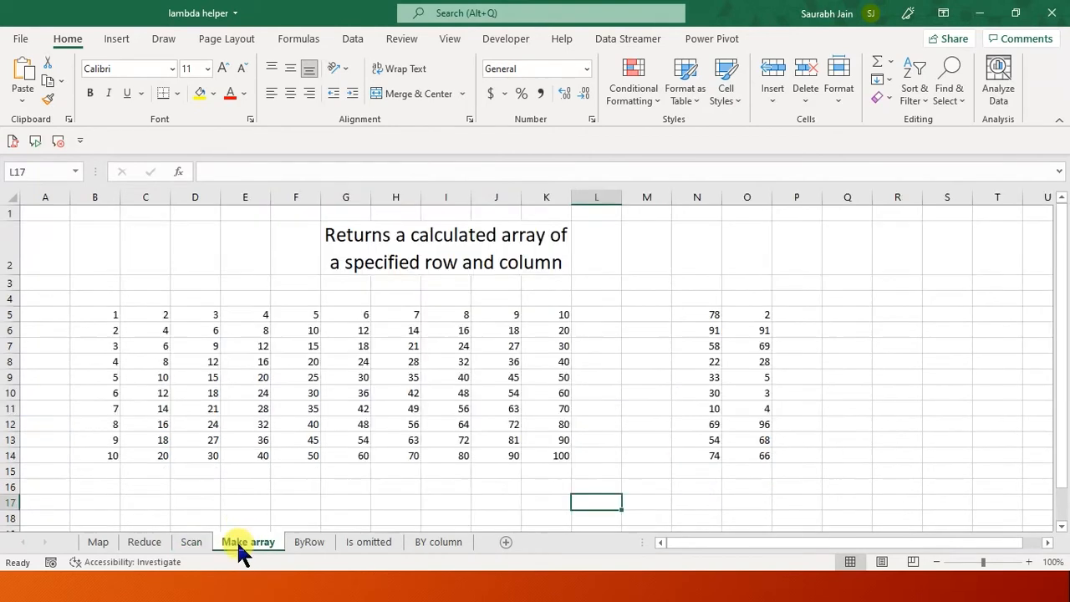
left_click(375, 239)
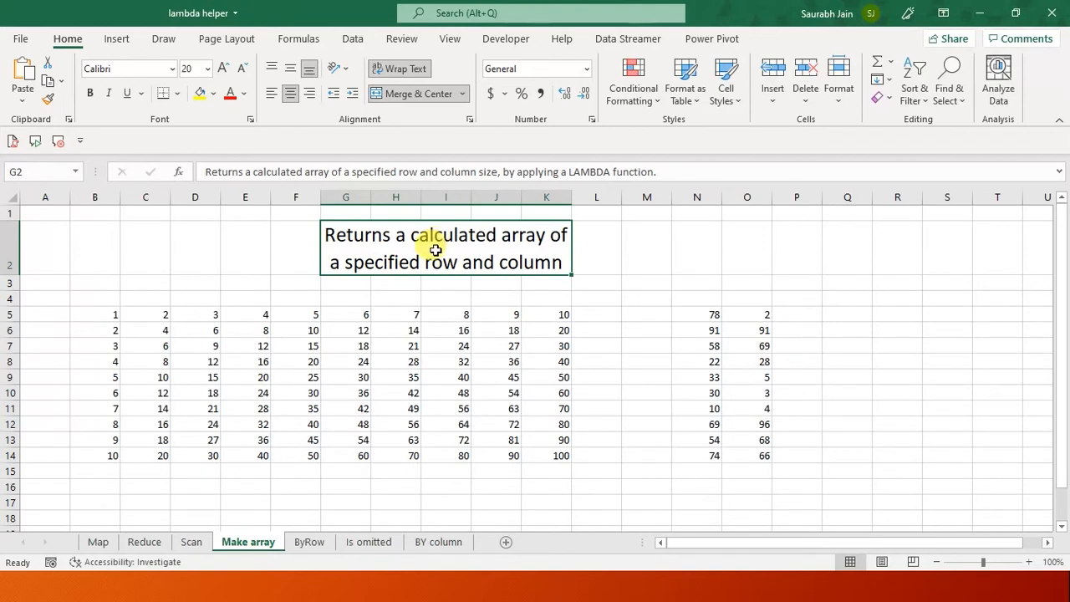
Look over the number grids on the Make array sheet and check the formula in cell B5
key("Down")
key("Down")
key("Down")
key("Down")
key("Down")
key("Down")
key("Down")
key("Down")
key("Down")
key("Down")
key("Down")
key("Down")
key("Down")
key("Down")
key("Down")
key("Down")
key("Down")
key("Down")
key("Down")
key("Down")
key("Up")
key("Up")
key("Up")
key("Up")
key("Up")
key("Up")
key("Up")
key("Up")
key("Up")
key("Up")
key("Up")
key("Up")
key("Up")
key("Up")
key("Up")
key("Up")
key("Up")
key("Up")
key("Up")
key("Up")
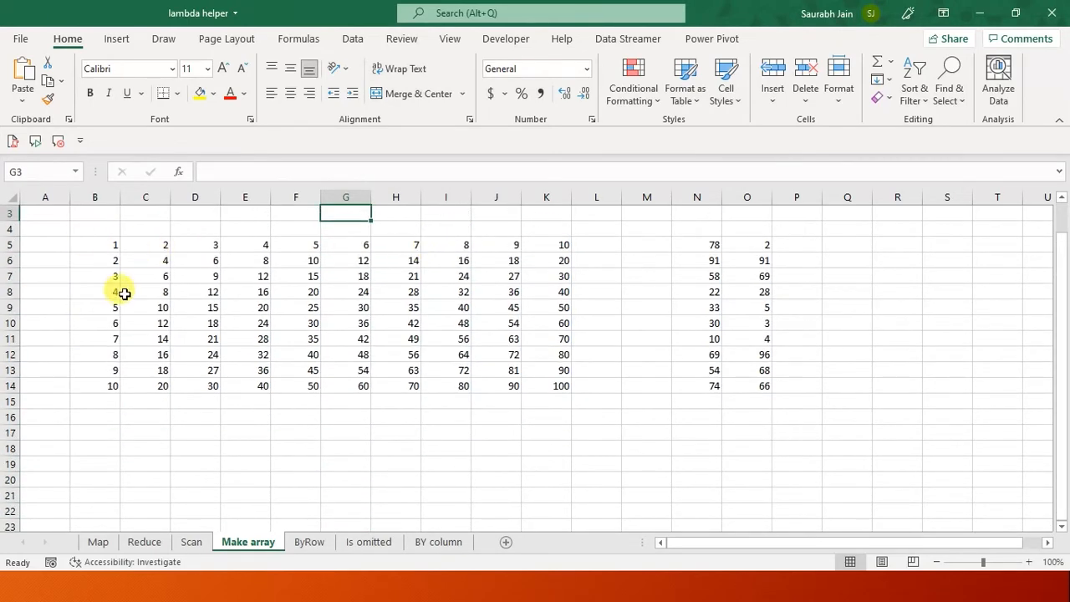
left_click(107, 242)
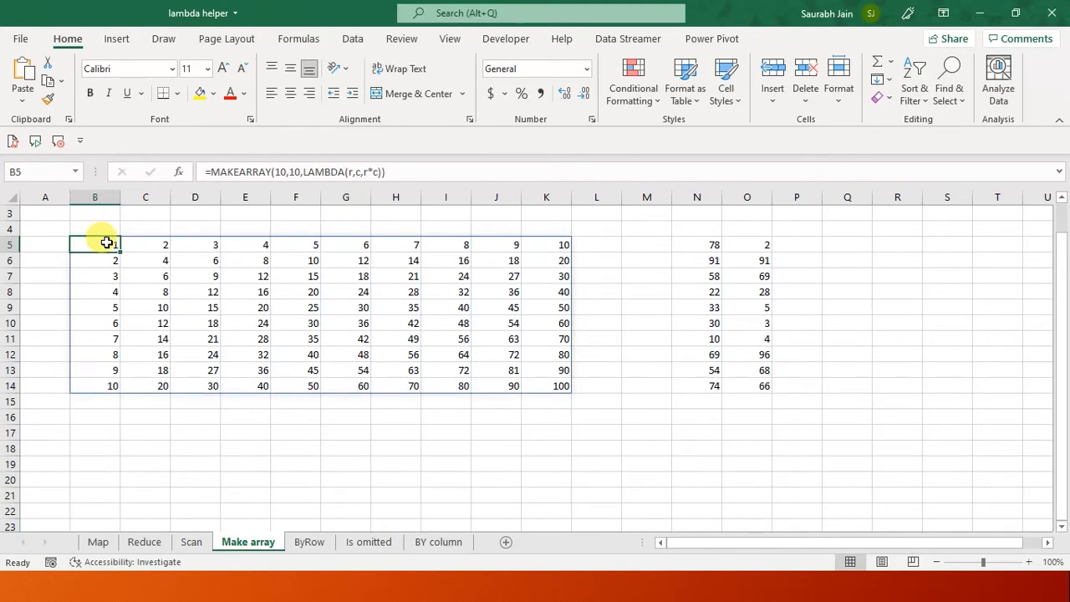
Start a MAKEARRAY formula in B19, below the existing table, with 10 rows and 10 columns
key("Down")
key("Down")
key("Down")
key("Down")
key("Down")
key("Down")
key("Down")
key("Down")
key("Down")
key("Down")
key("Down")
key("Down")
key("Down")
key("Down")
key("Down")
key("Down")
key("Down")
key("Down")
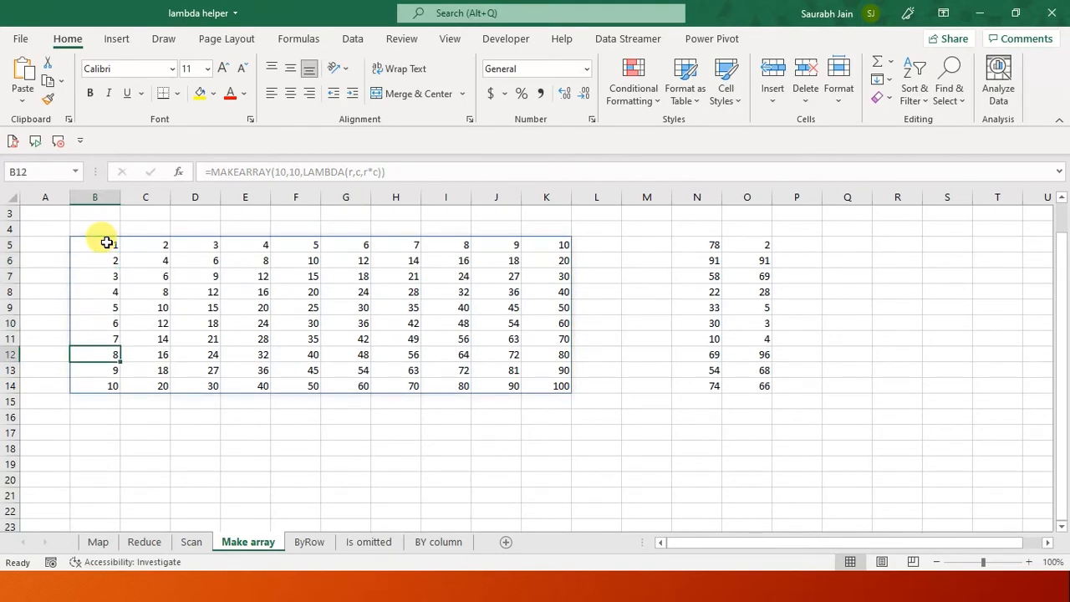
key("Up")
key("Up")
key("Up")
key("Up")
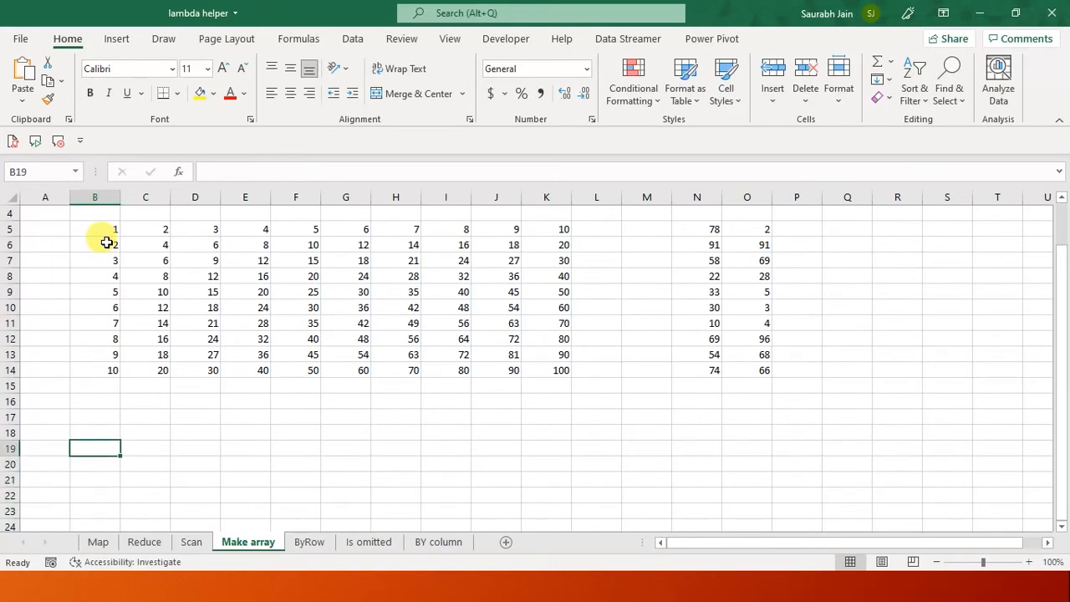
type("=make")
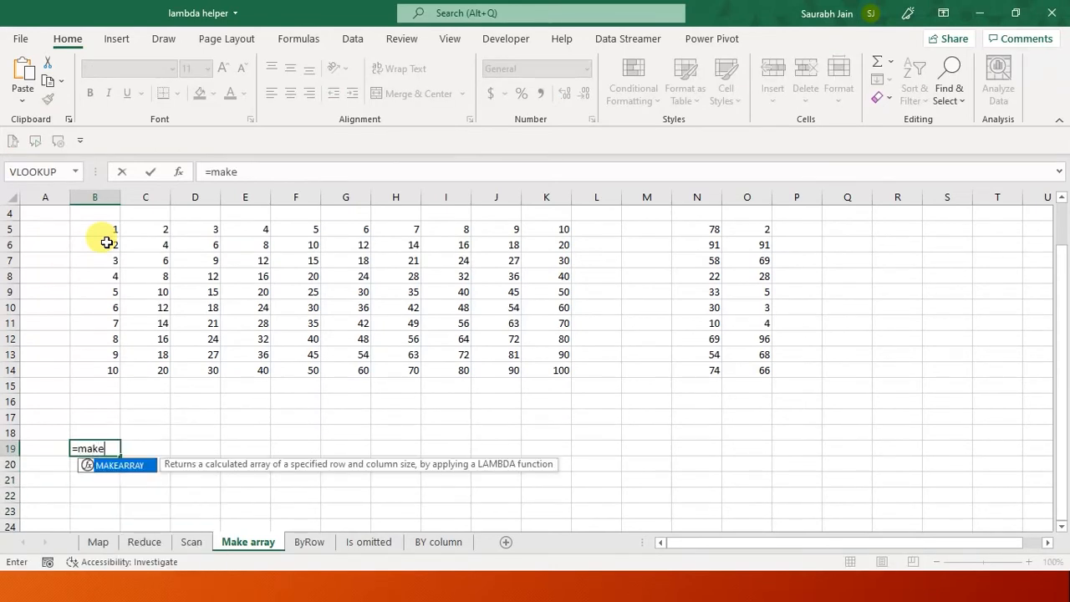
key("Tab")
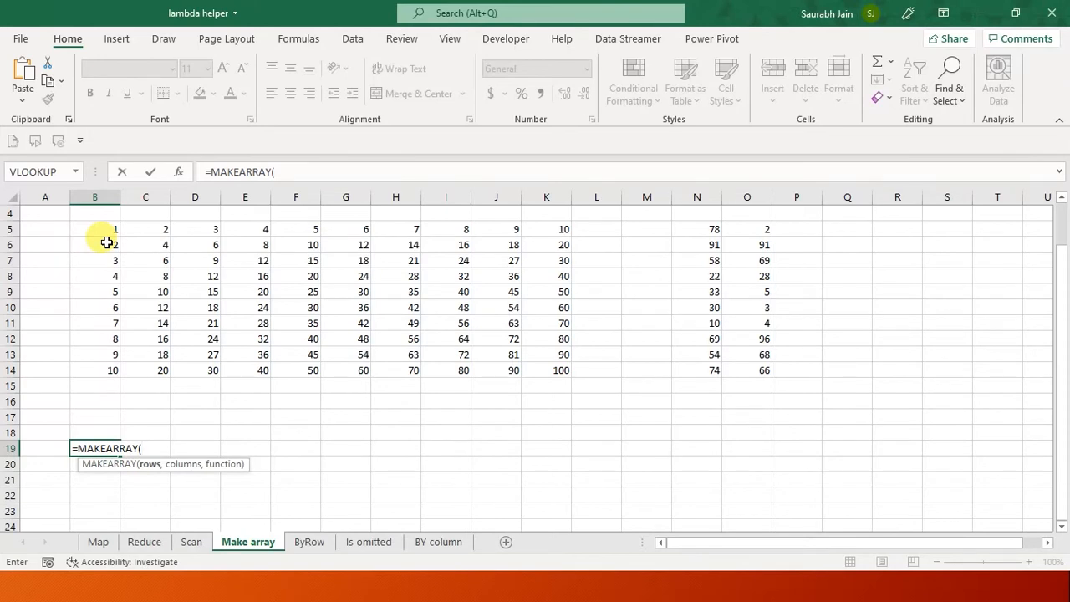
type("10,10")
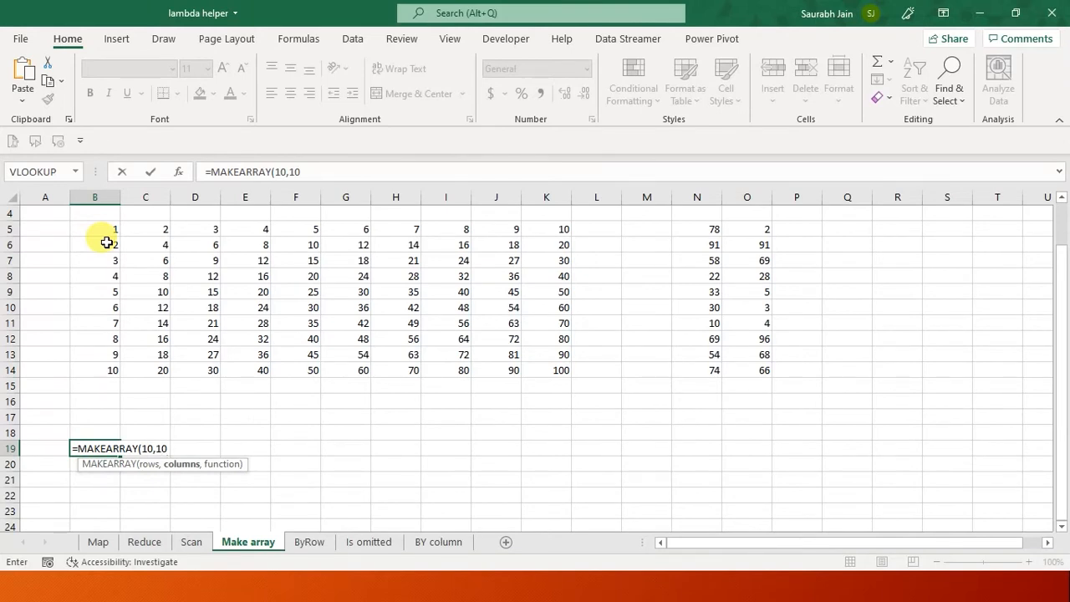
Complete the B19 formula with LAMBDA(r,c,r*c) as the function argument and commit it
type(",lambda")
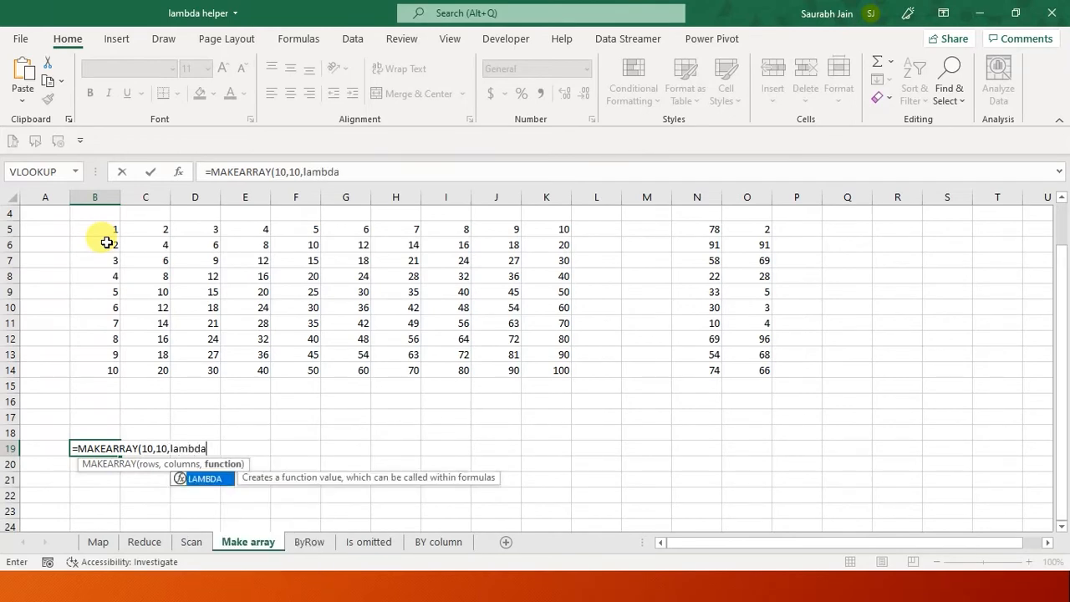
type("(r")
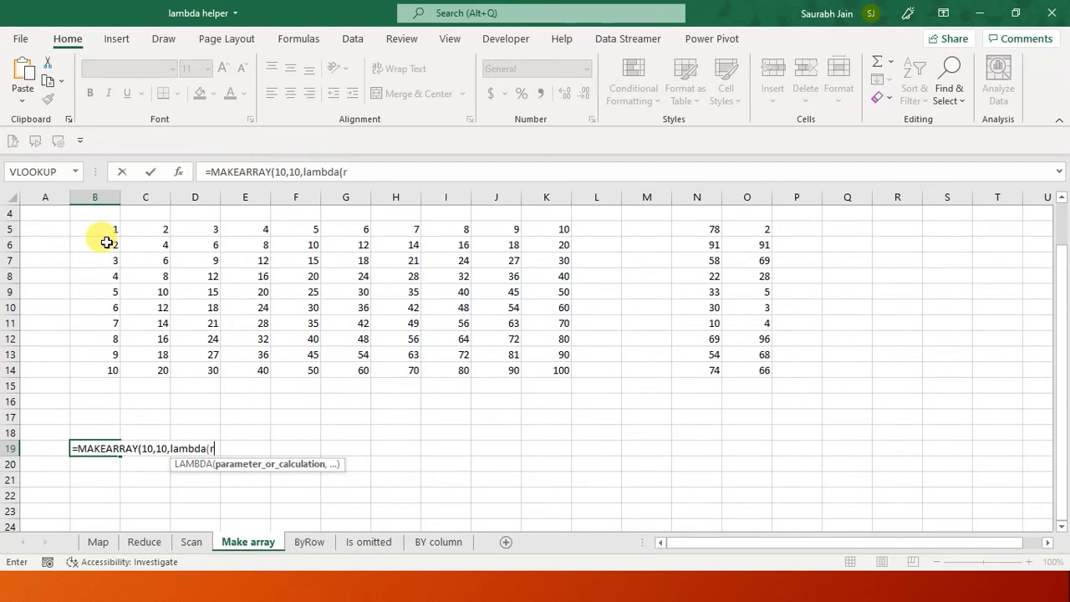
type(",")
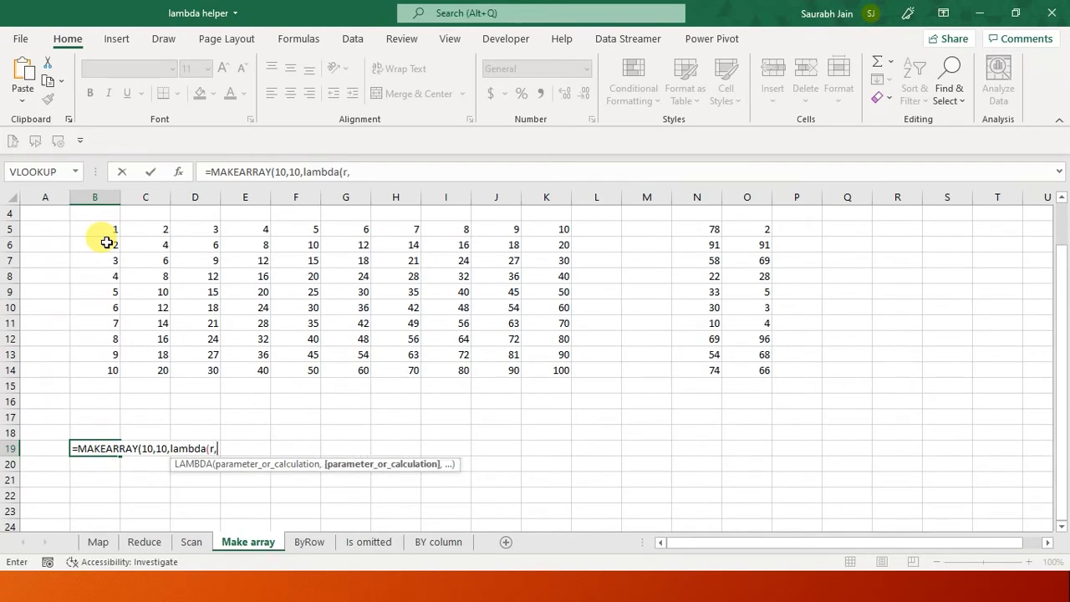
type("c,")
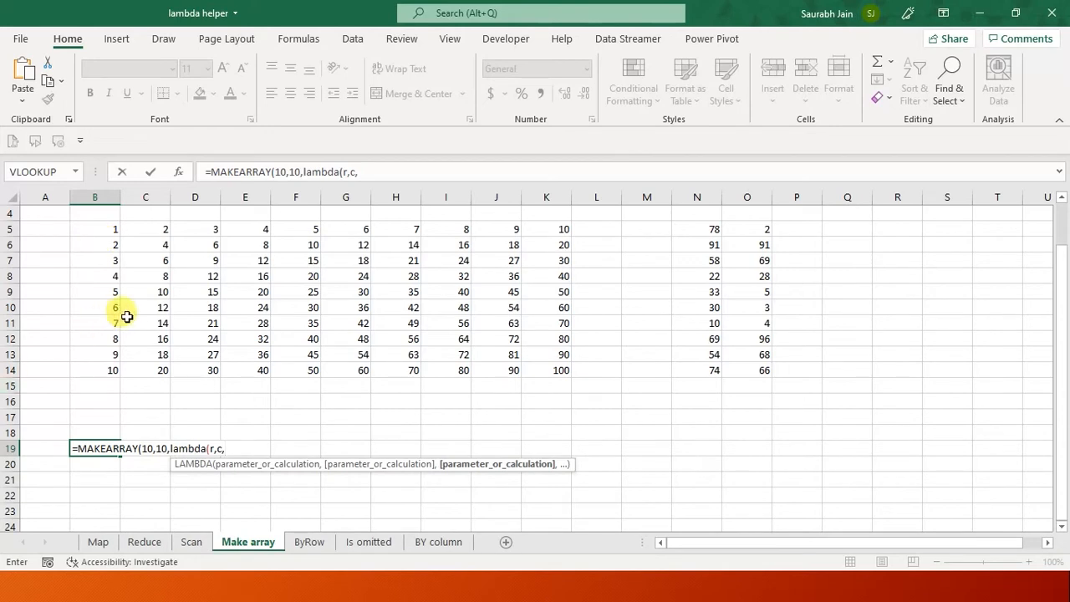
type("R")
key("BackSpace")
type("r*c")
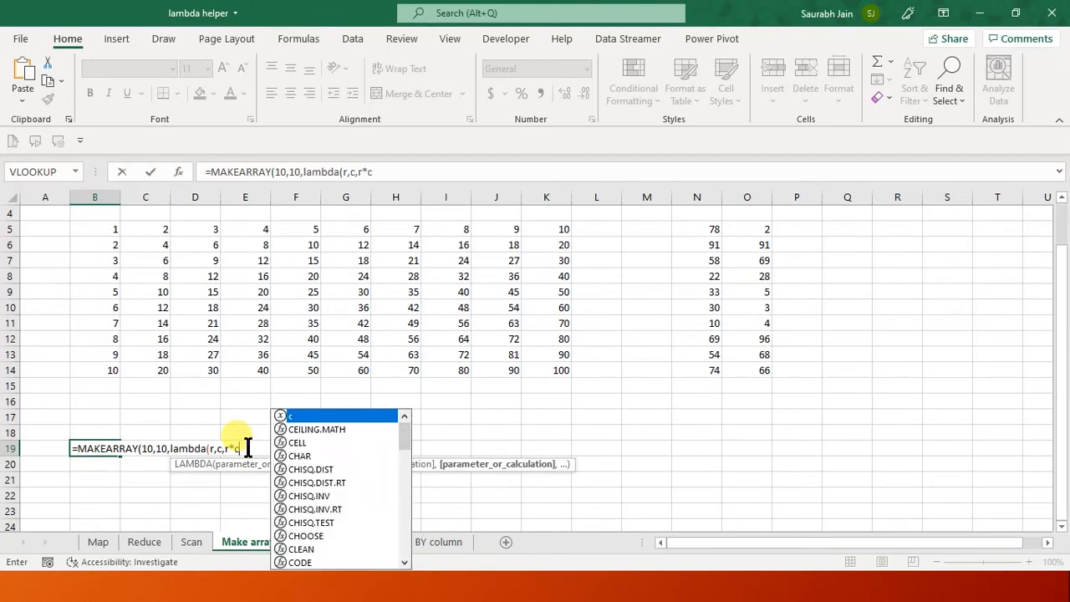
type("))")
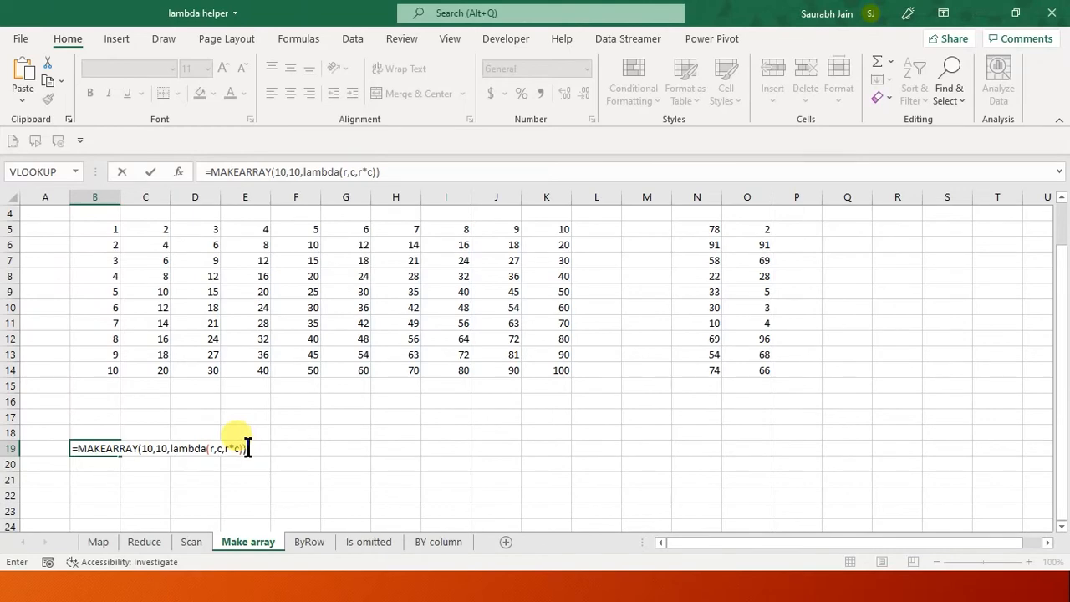
key("Return")
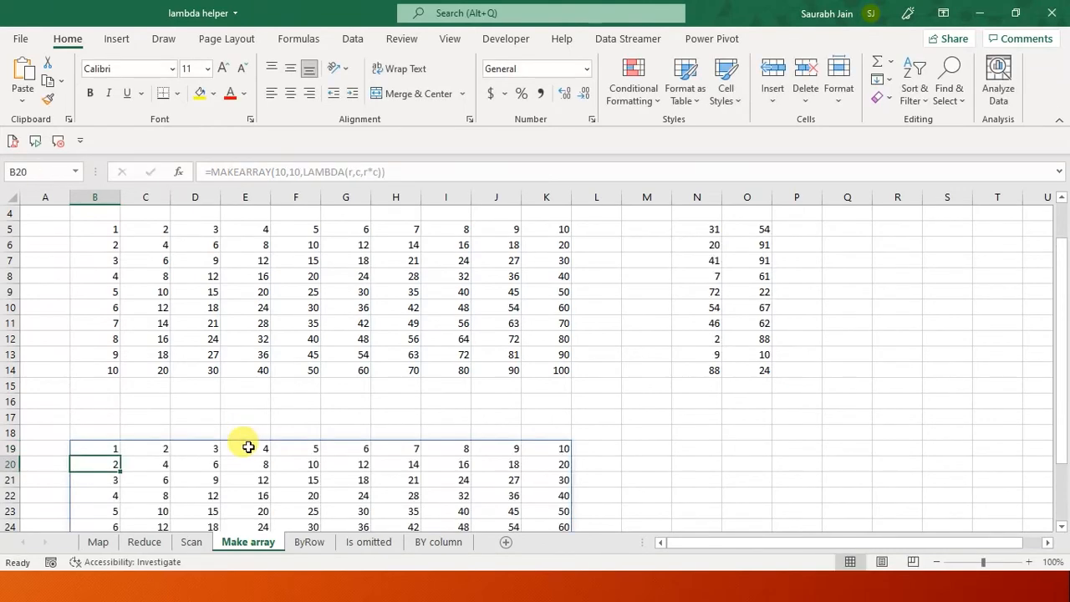
Review the new multiplication table down to row 28 and check its formula in B19
left_click(492, 428)
key("Down")
key("Down")
key("Down")
key("Down")
key("Down")
key("Down")
key("Down")
key("Down")
key("Down")
key("Down")
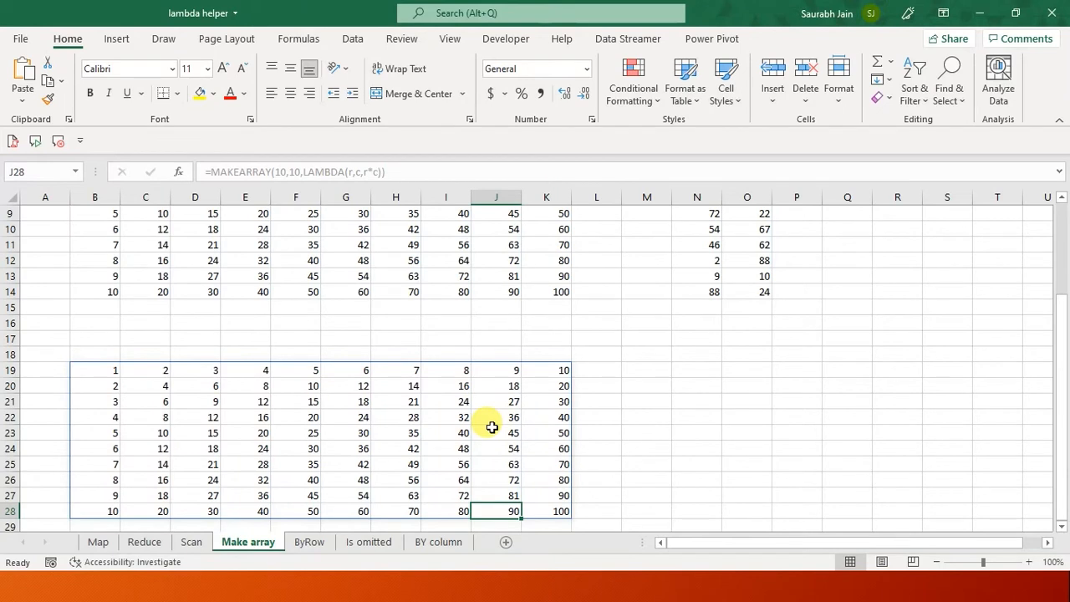
left_click(86, 370)
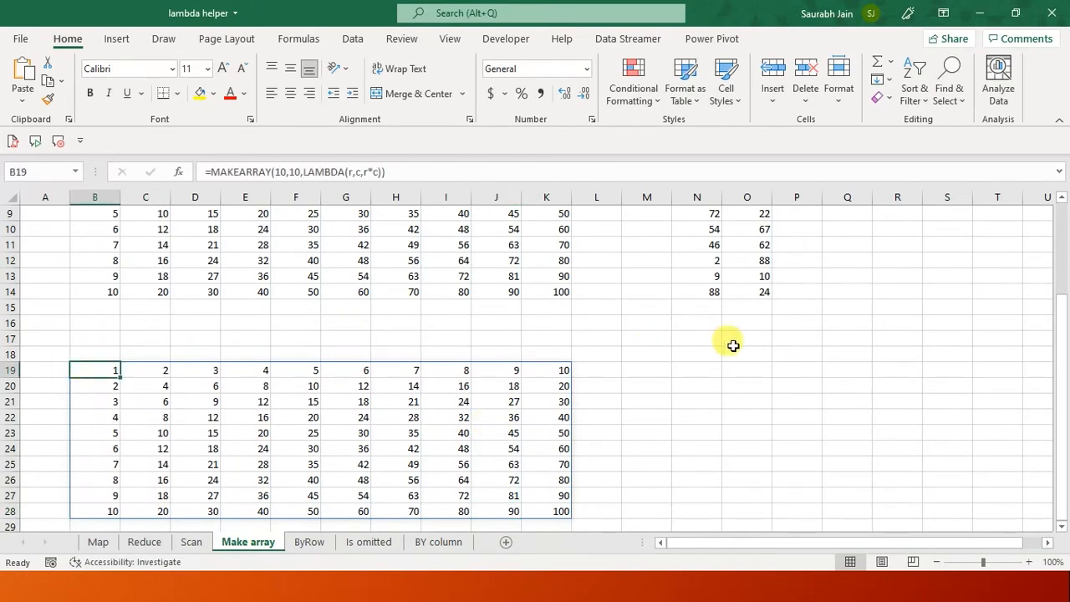
Enter 3 in L16 as the row count and 3 in M16 as the column count
left_click(596, 324)
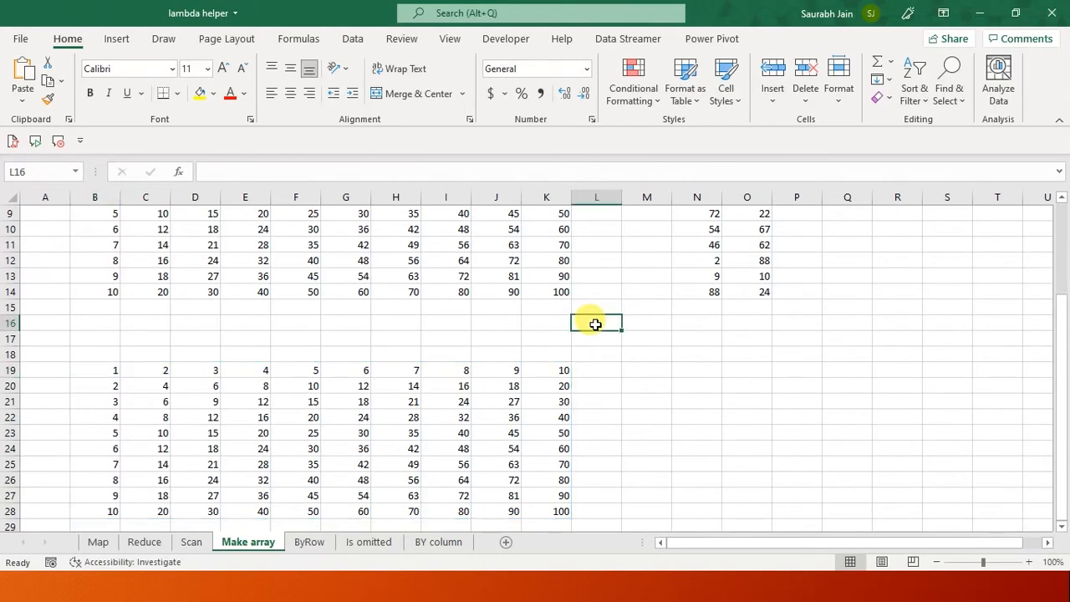
type("3")
key("Tab")
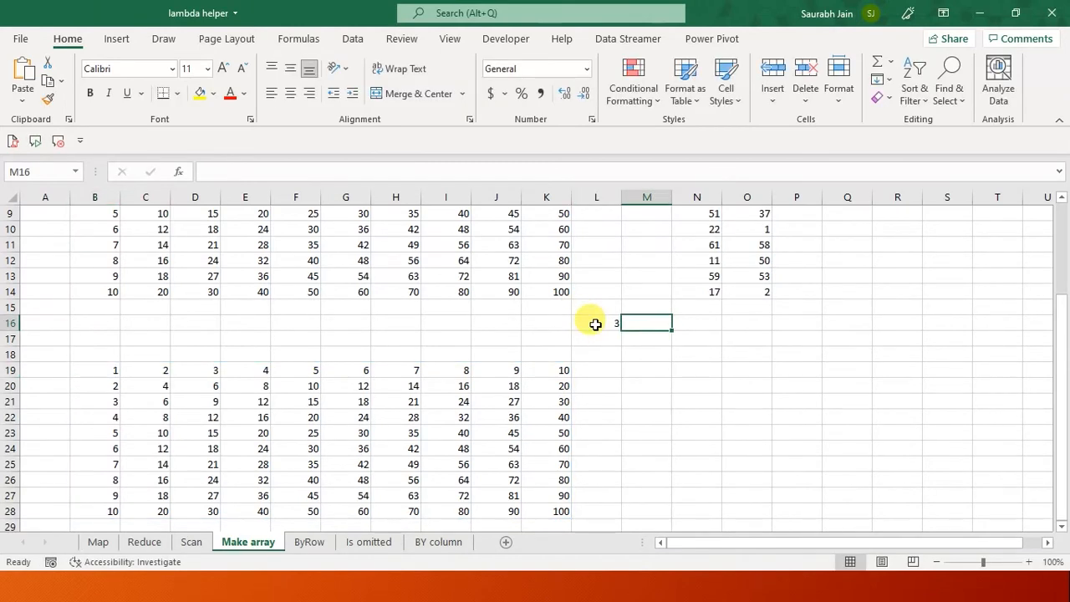
type("3")
left_click(644, 385)
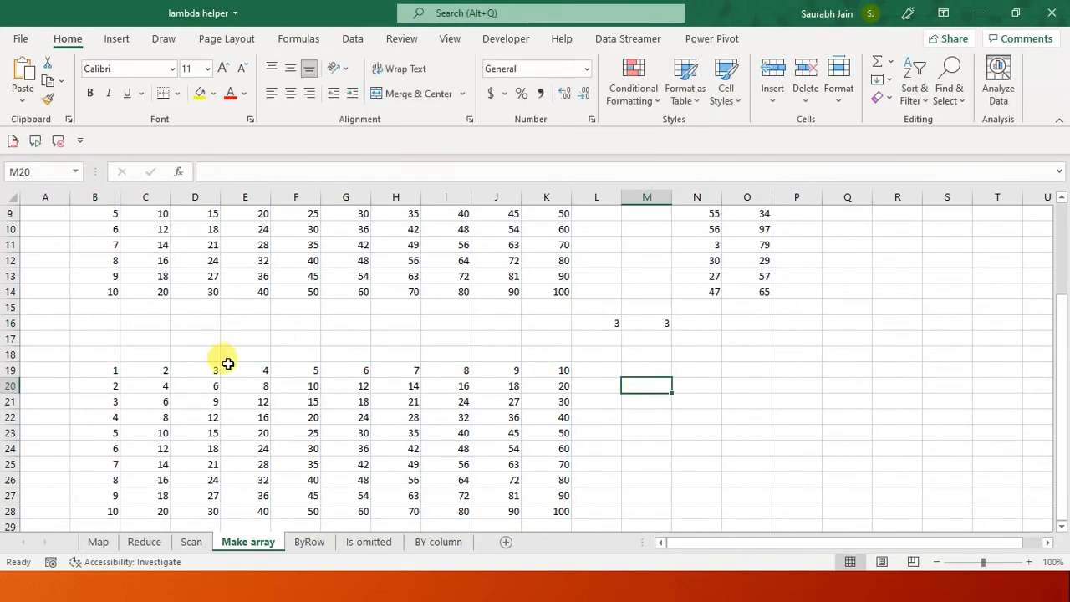
Replace the fixed row and column arguments of the B19 MAKEARRAY formula with references to L16 and M16
left_click(105, 372)
left_click(287, 171)
key("BackSpace")
key("BackSpace")
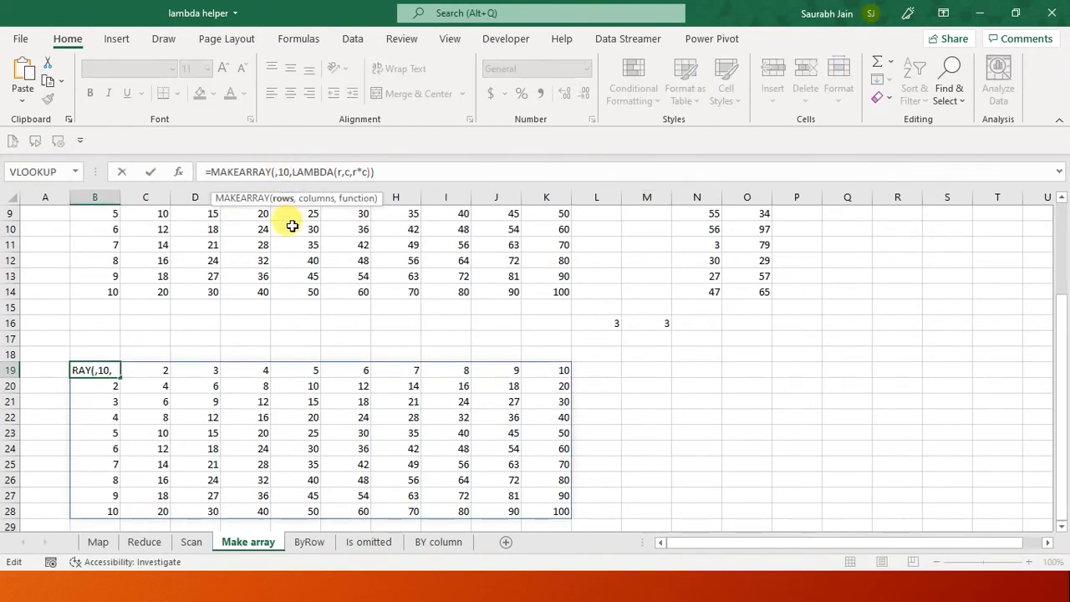
left_click(609, 322)
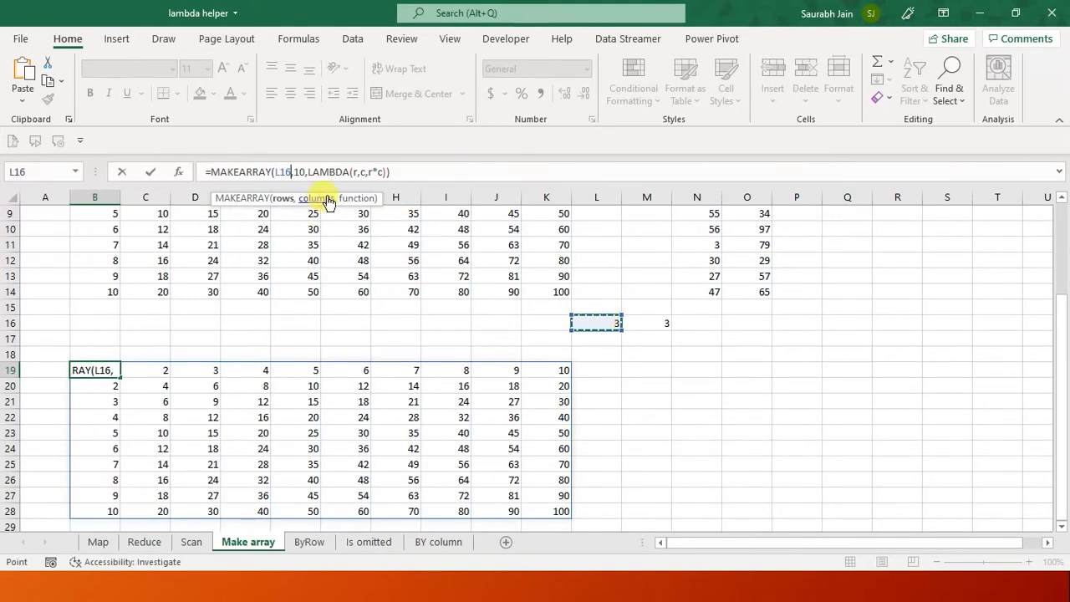
left_click(303, 172)
key("BackSpace")
key("BackSpace")
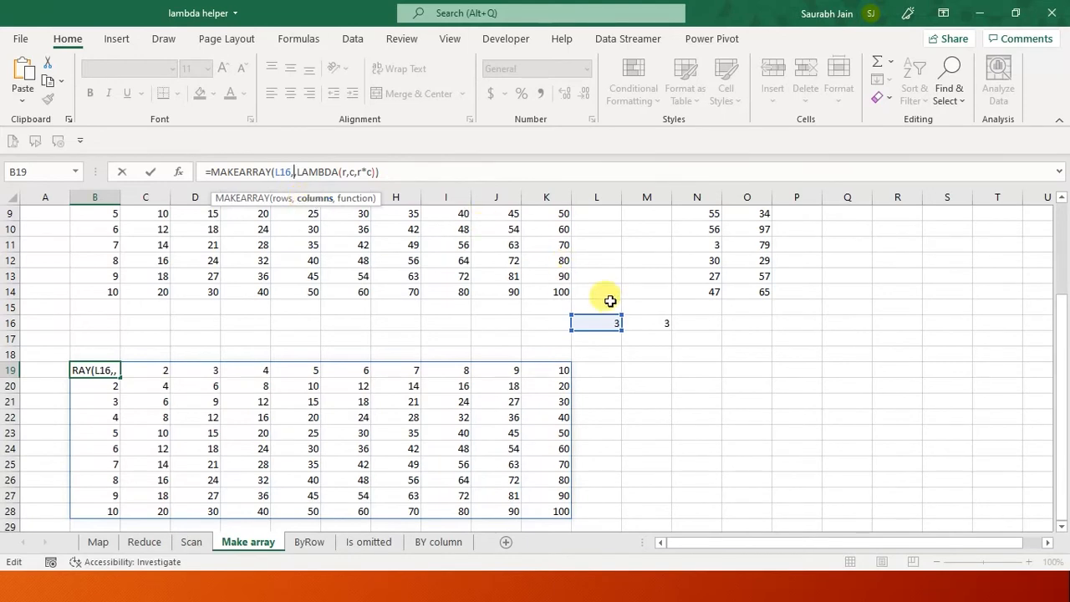
left_click(660, 324)
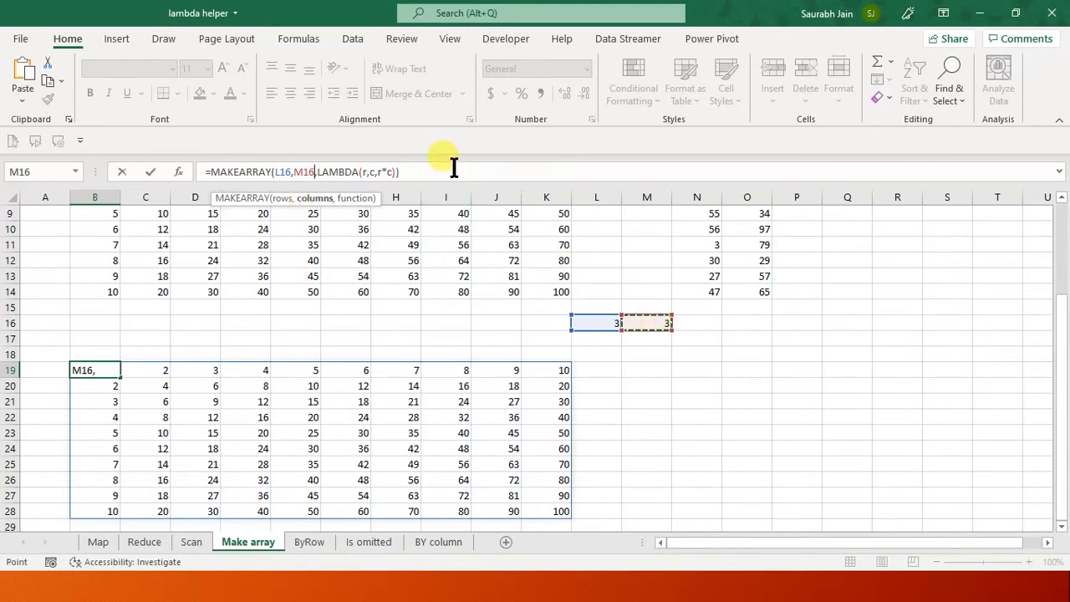
key("Return")
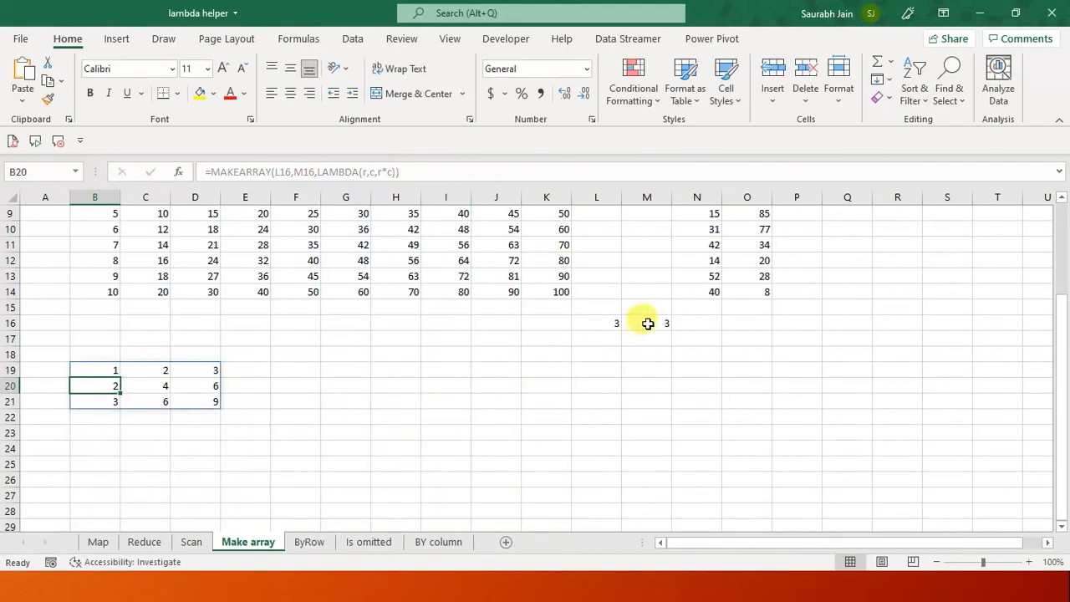
Set the column count in M16 to 7 and the row count in L16 to 10
left_click(611, 323)
key("Right")
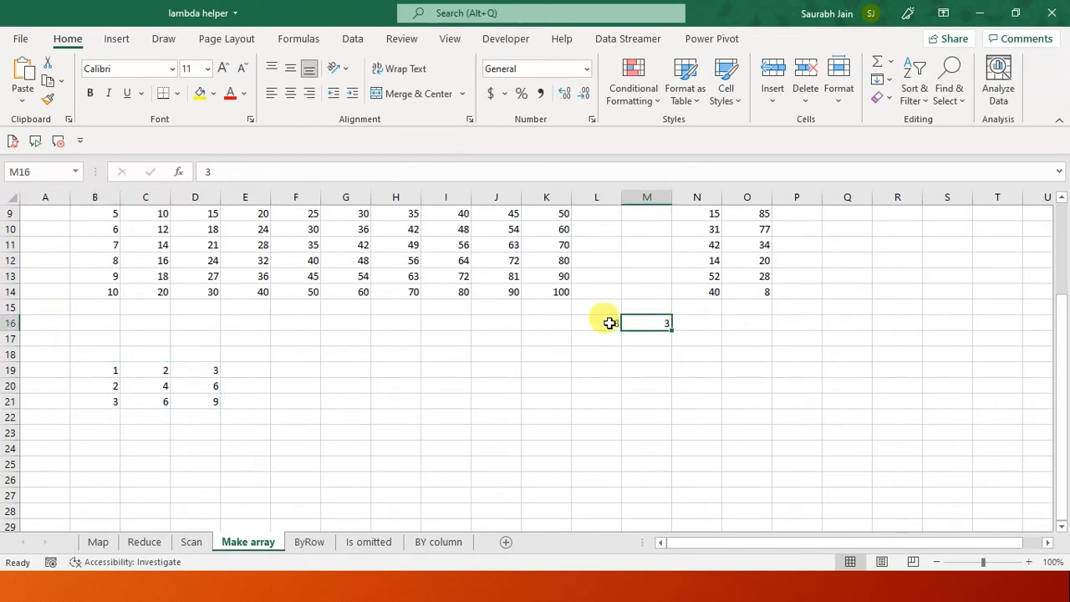
type("7")
key("Return")
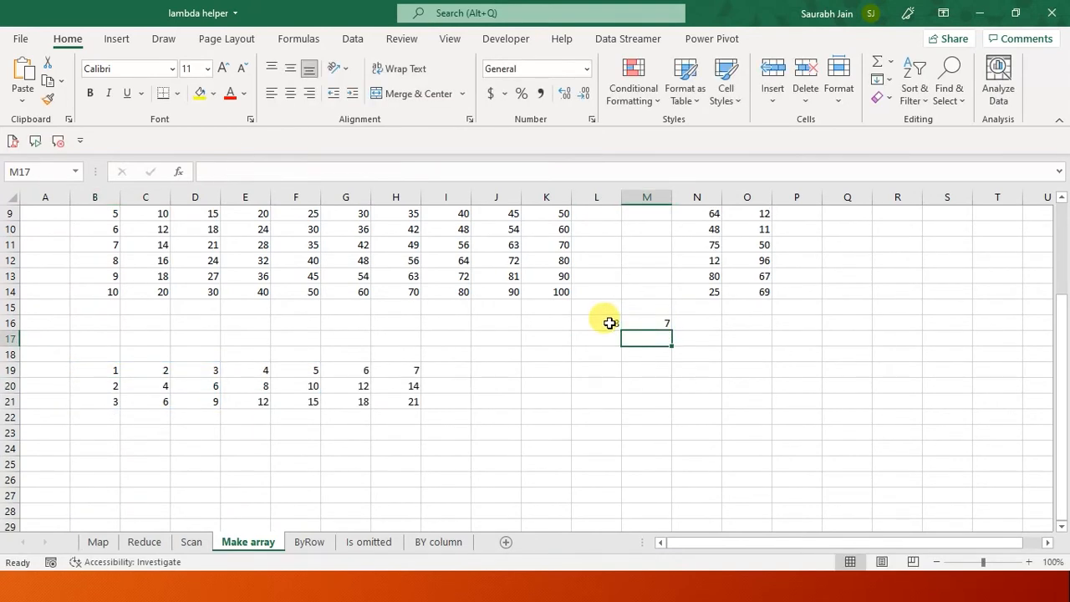
left_click(611, 322)
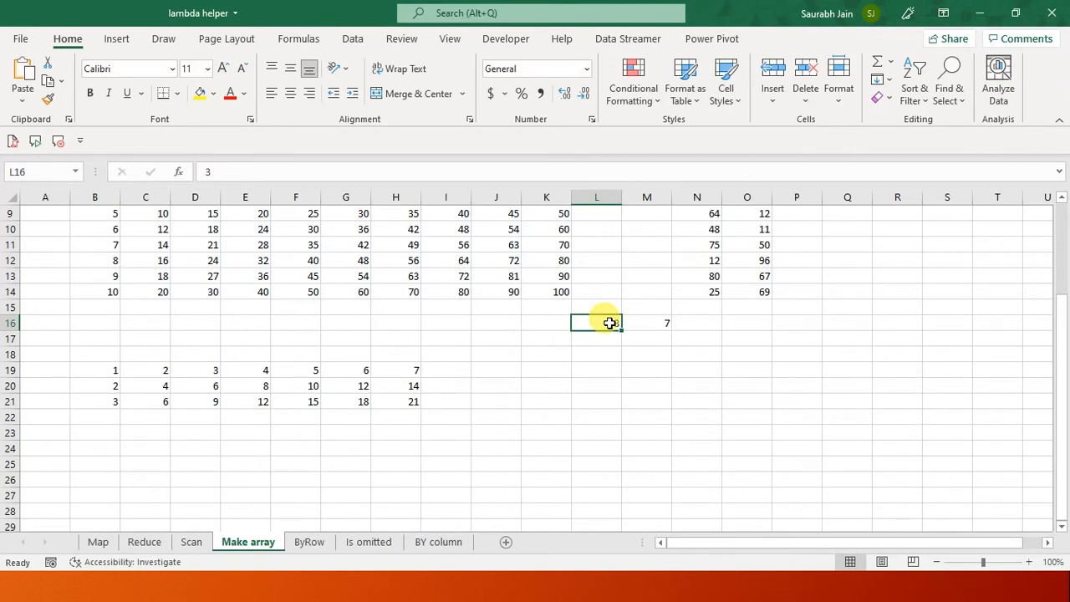
type("10")
key("Return")
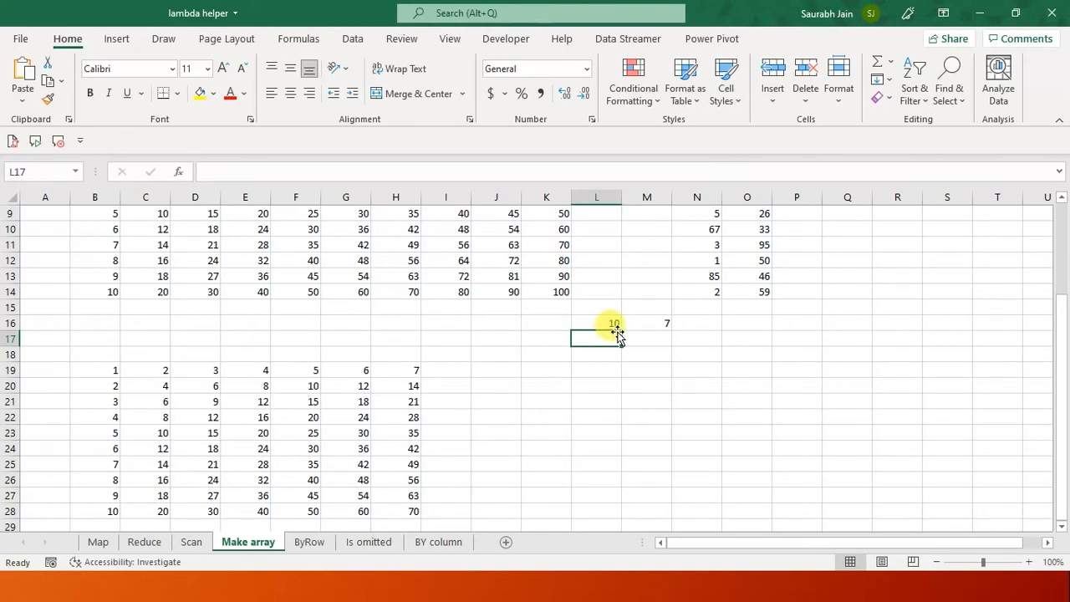
Set the column count in M16 to 2
left_click(605, 359)
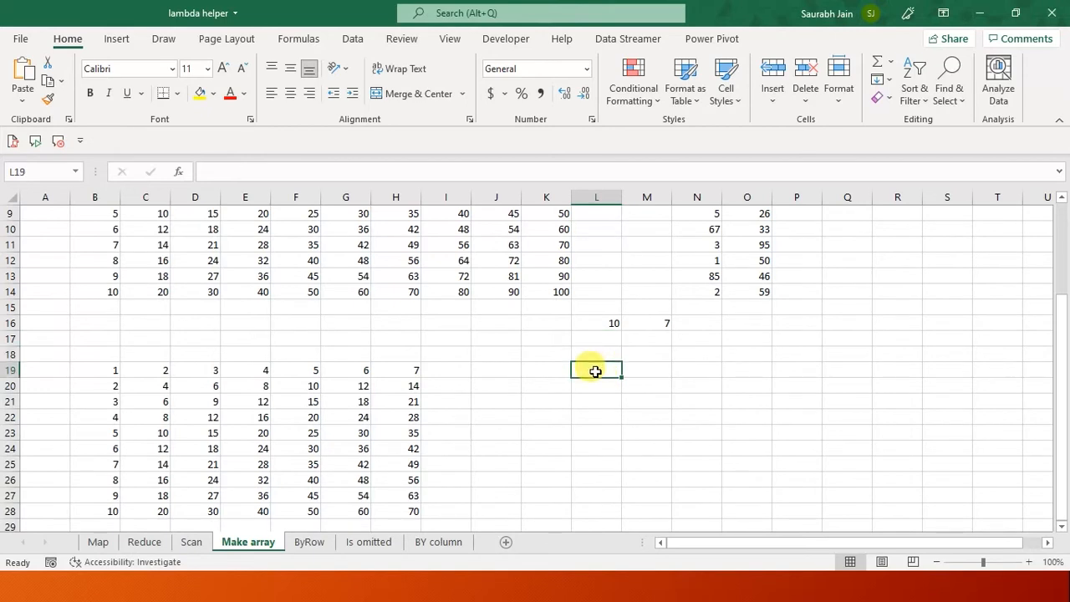
left_click(612, 322)
key("Right")
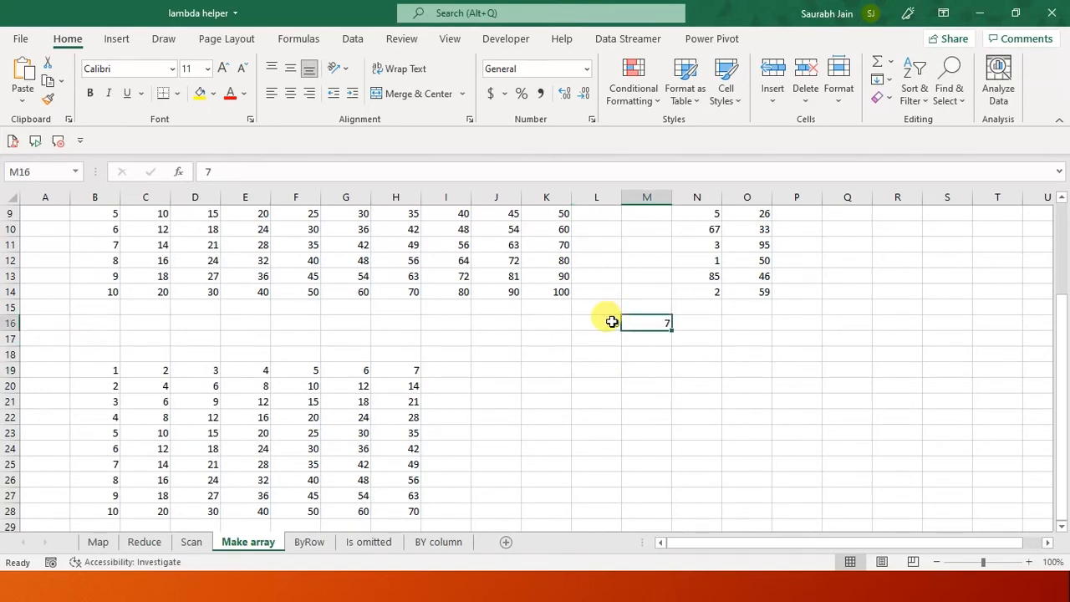
type("2")
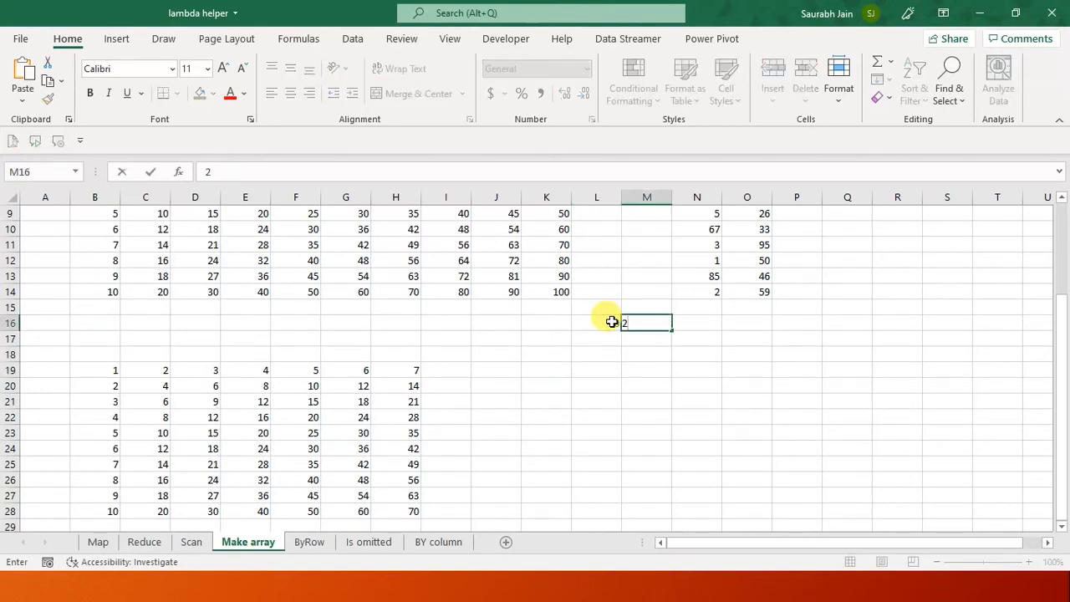
key("Return")
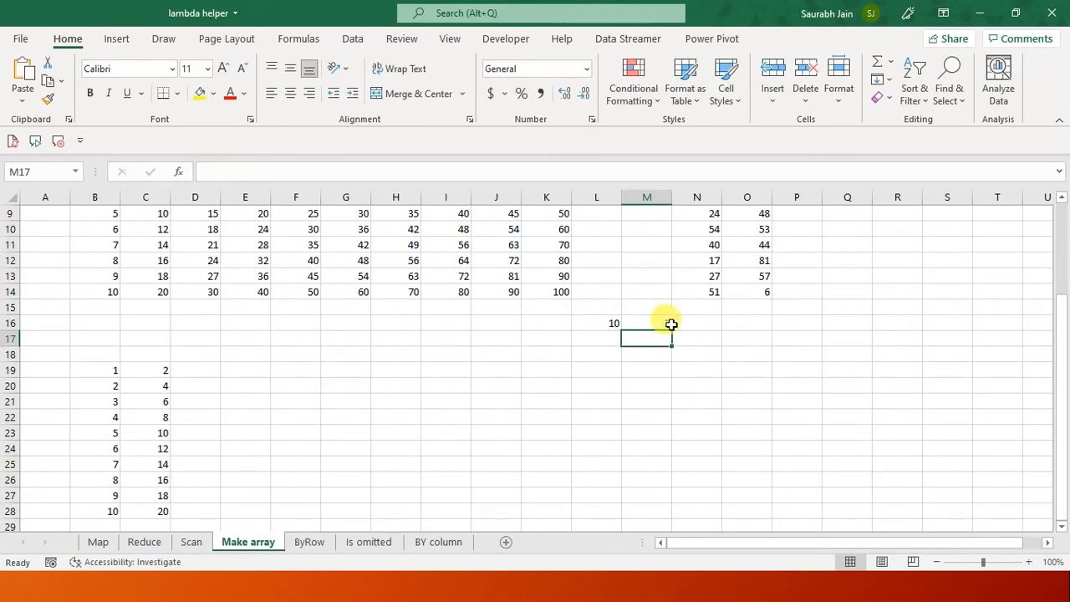
Start a MAKEARRAY formula in L19 with L16 as the row count and M16 as the column count
left_click(595, 373)
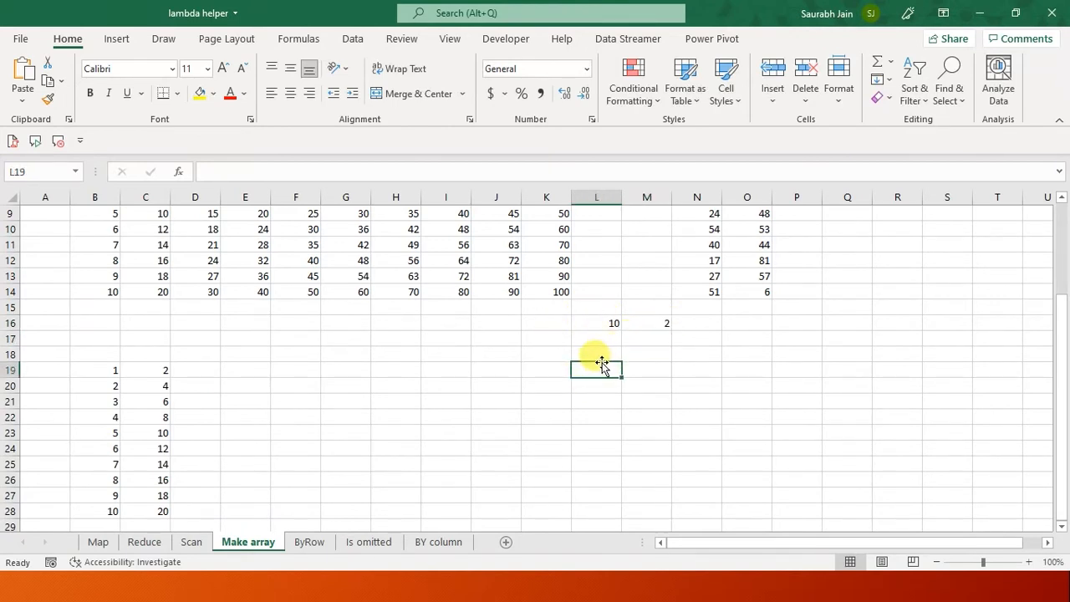
type("=")
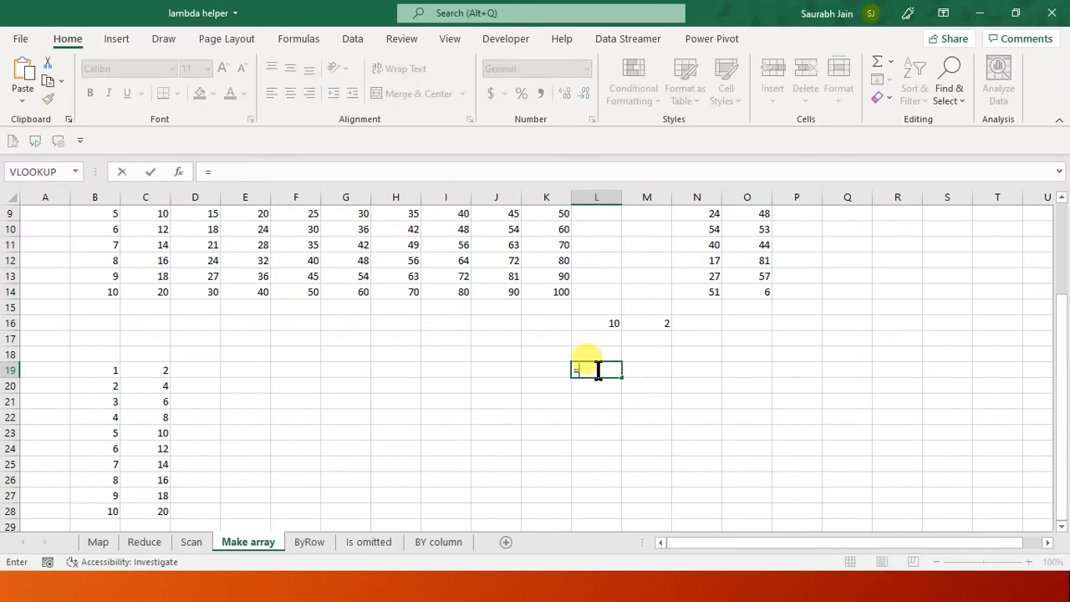
type("make")
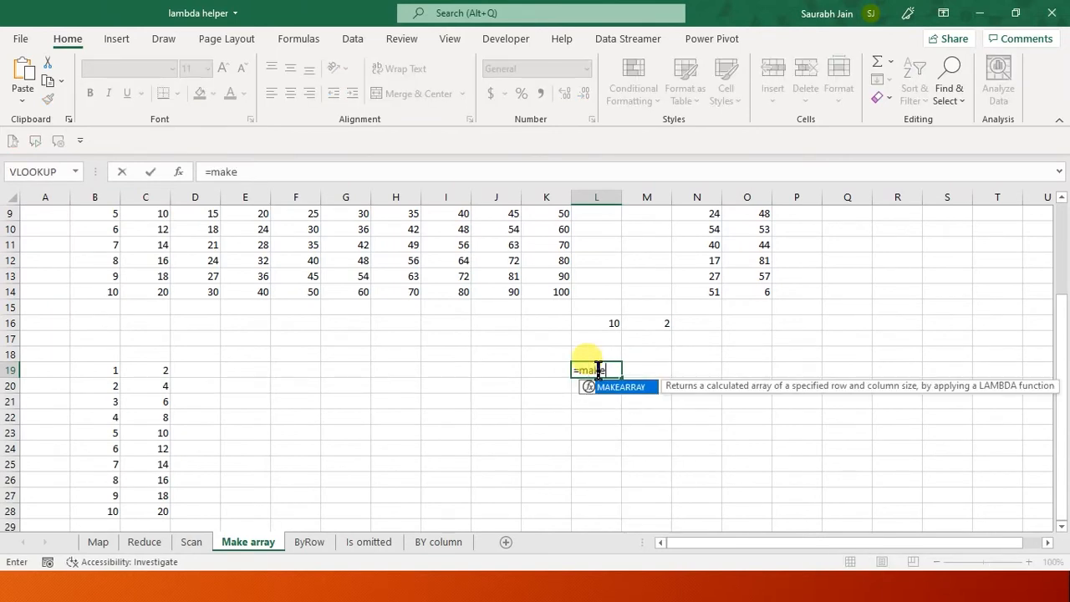
key("Tab")
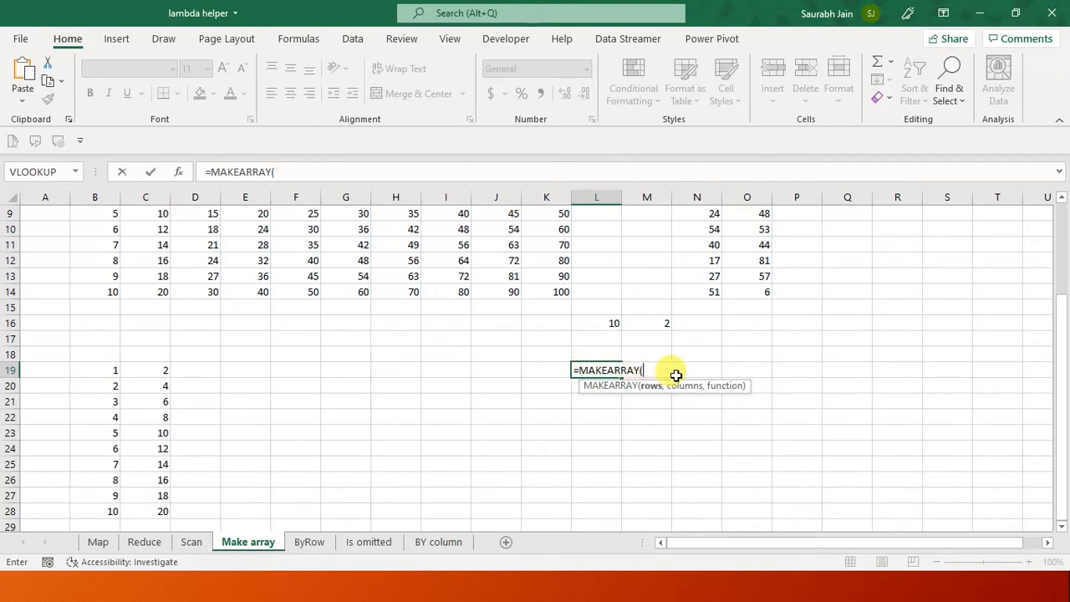
left_click(596, 325)
type(",")
left_click(666, 322)
type(",")
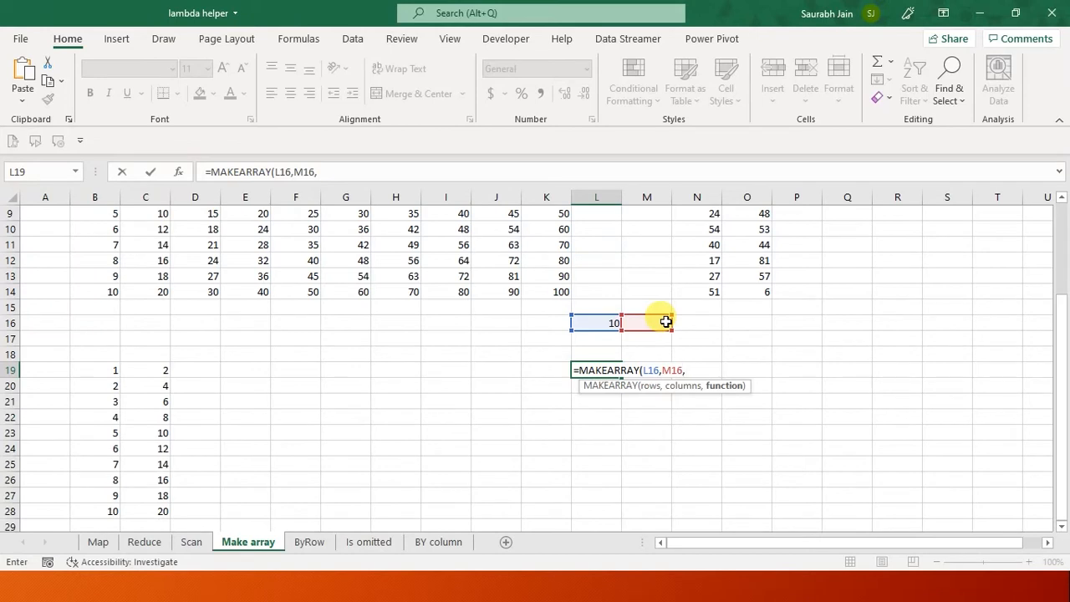
Complete the L19 formula with LAMBDA(r,c,RANDBETWEEN(1,10)) as the function argument and enter it
type("lambda")
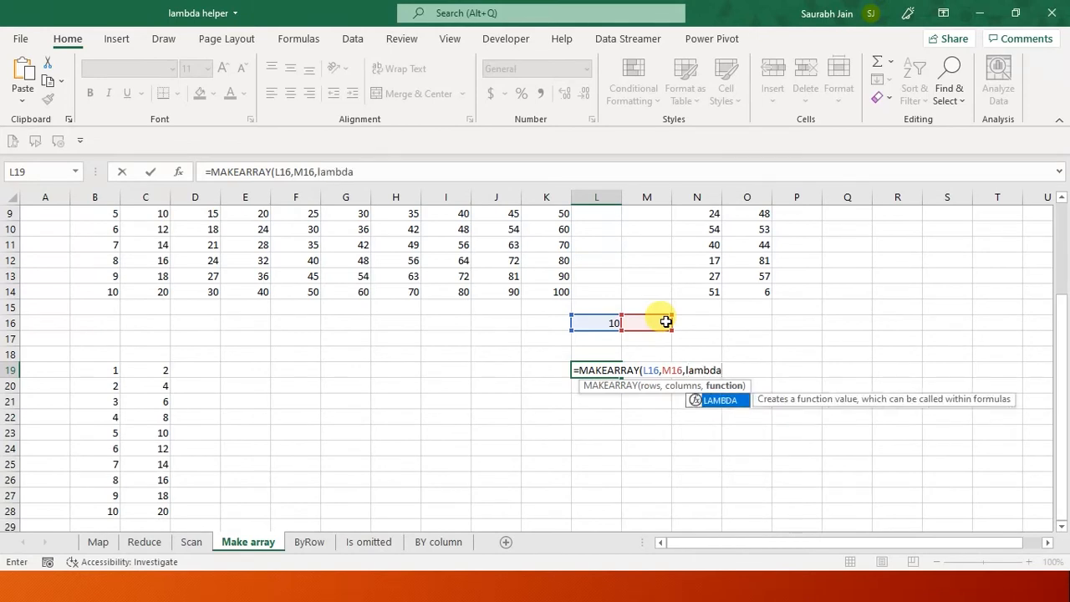
type("(")
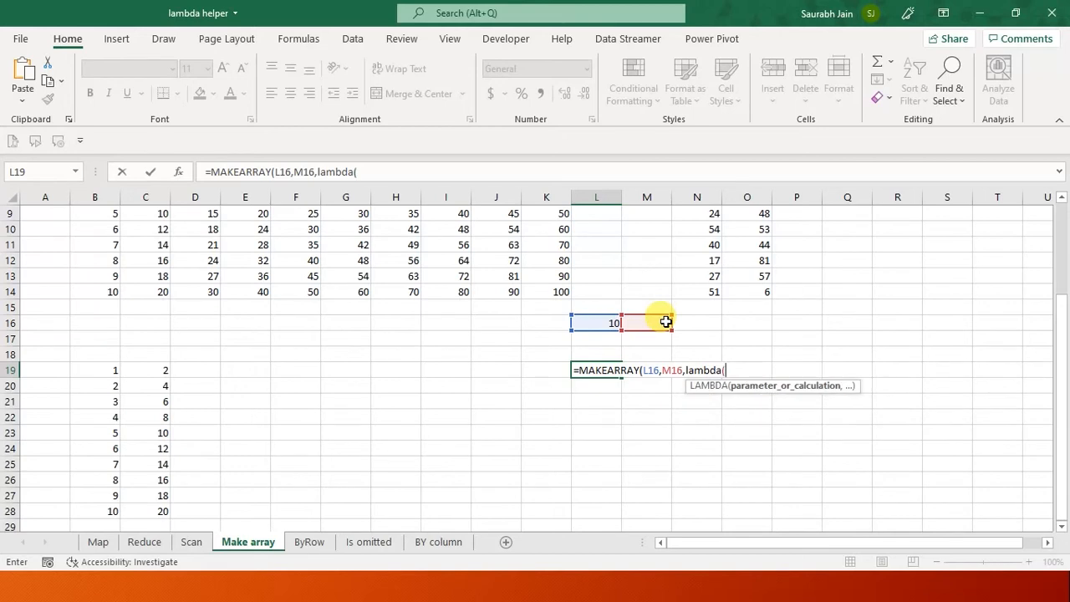
type("r,c,")
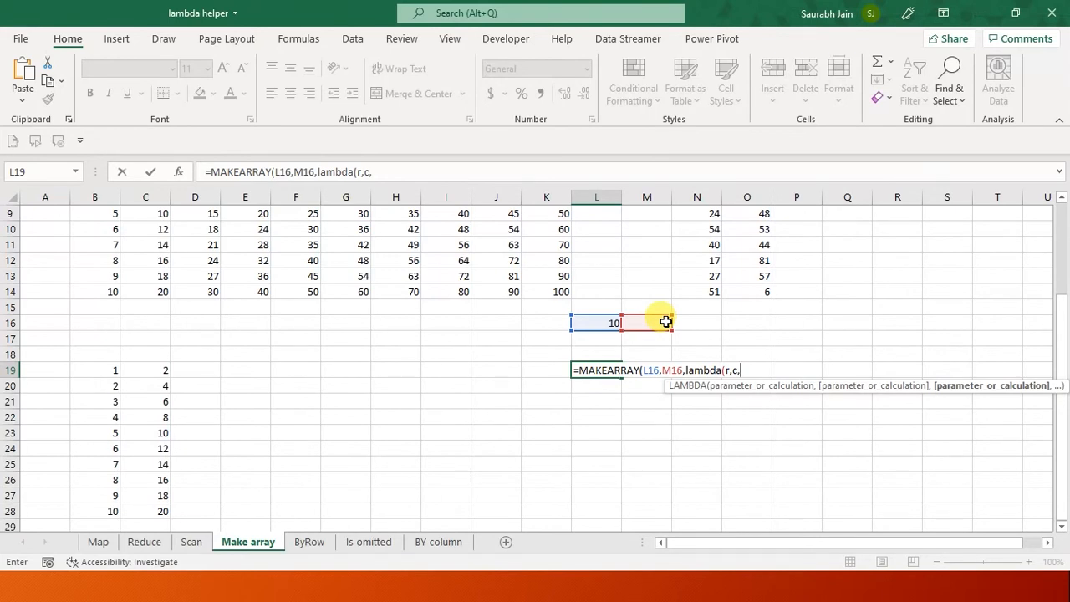
type("randb")
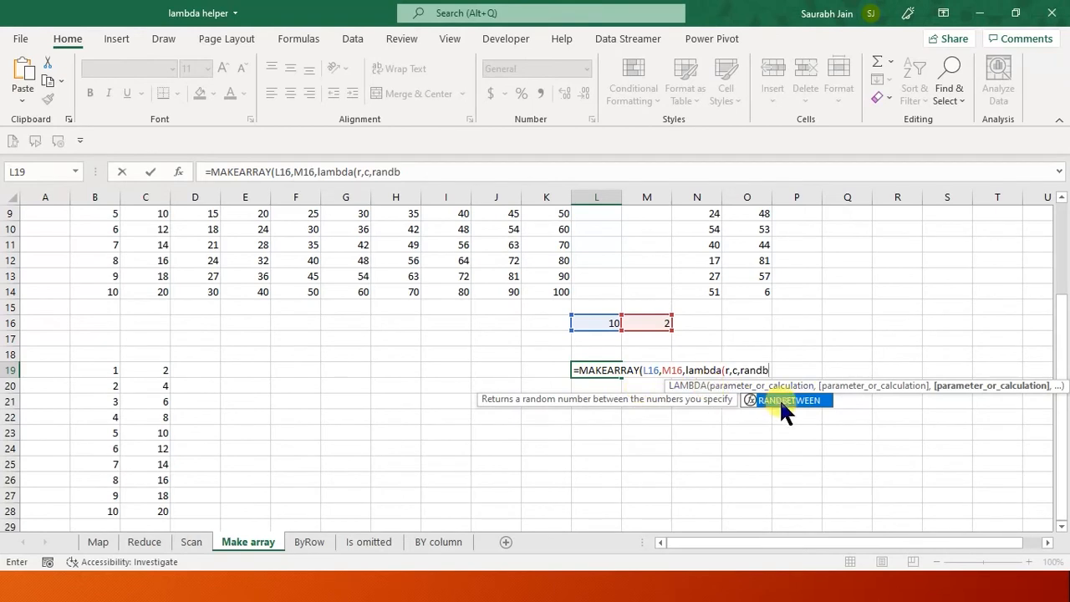
double_click(788, 400)
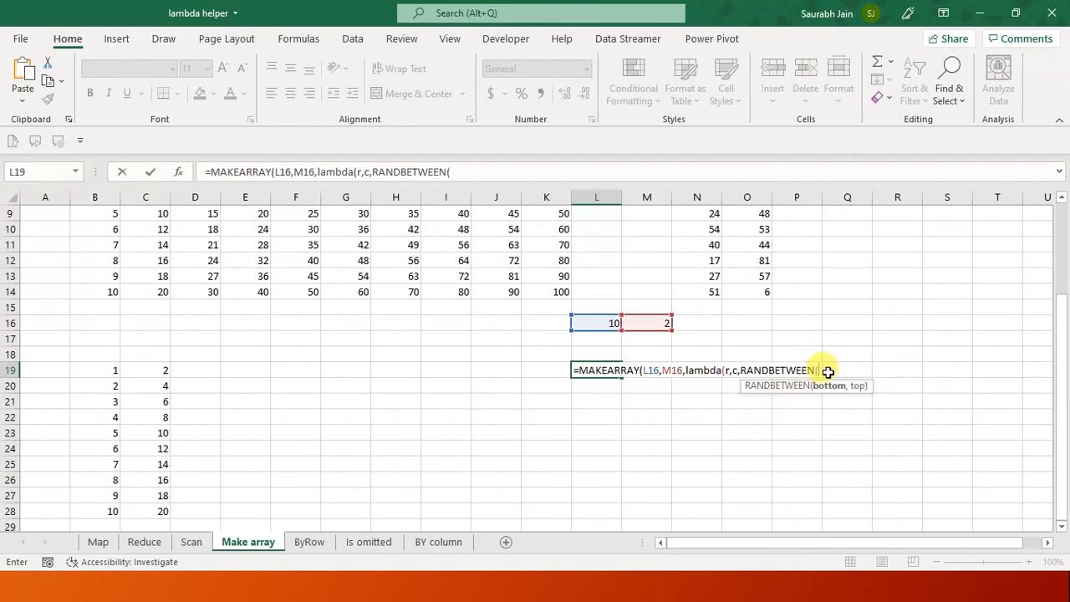
type("1,10")
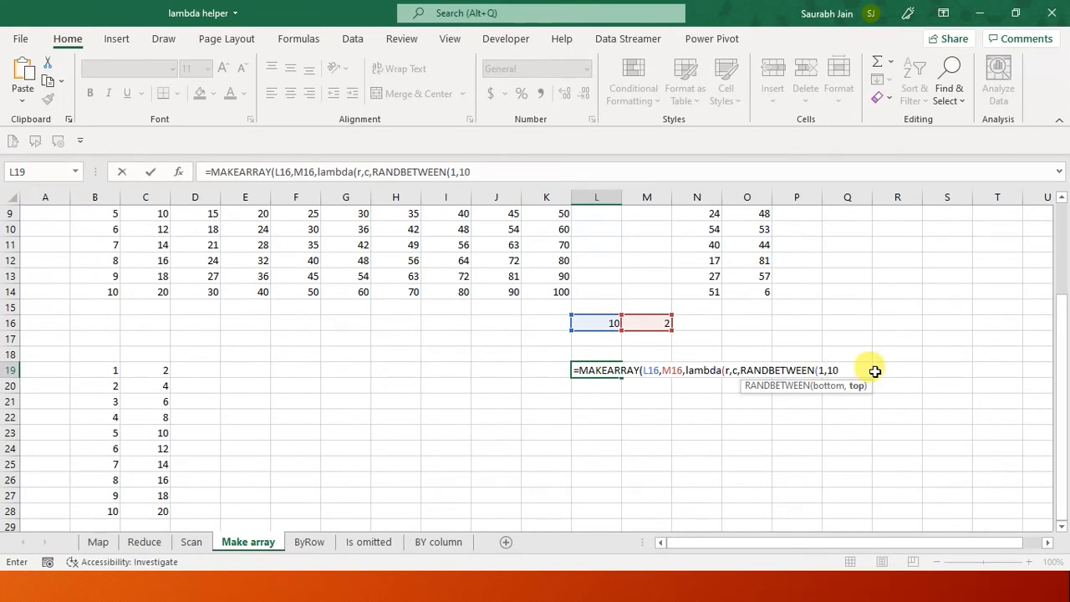
type("))")
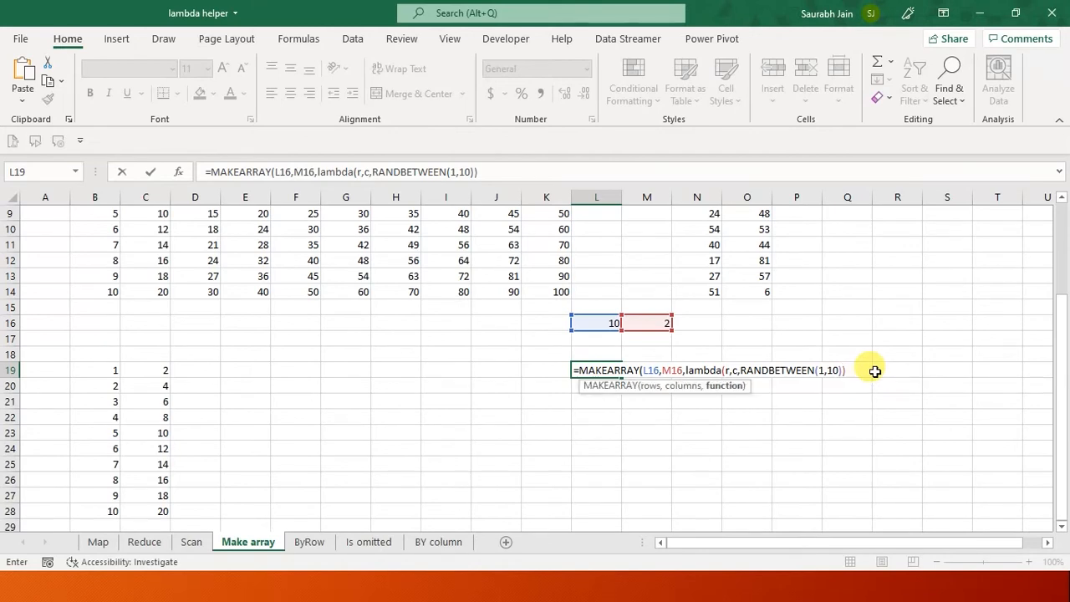
type(")")
key("Return")
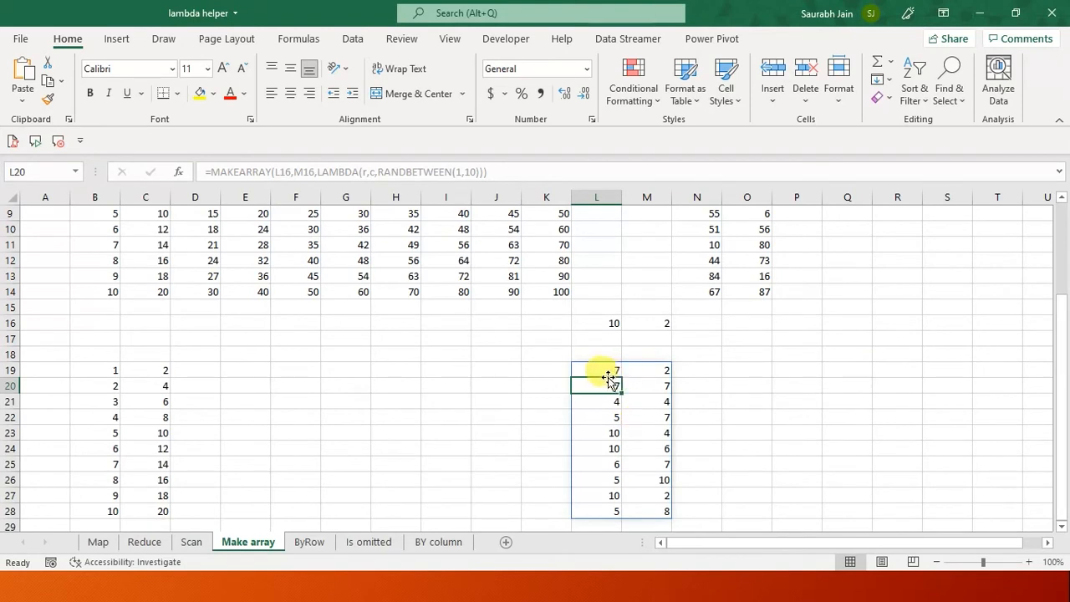
Examine the cells of the random-number array generated from L19
key("Up")
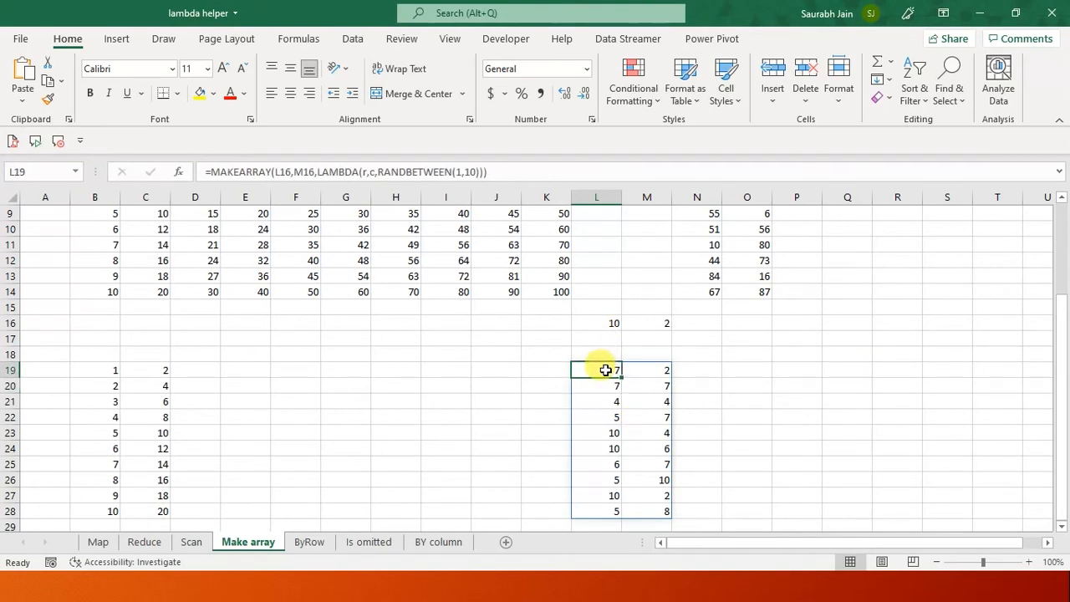
key("Right")
key("Down")
key("Down")
key("Down")
key("Down")
key("Down")
key("Down")
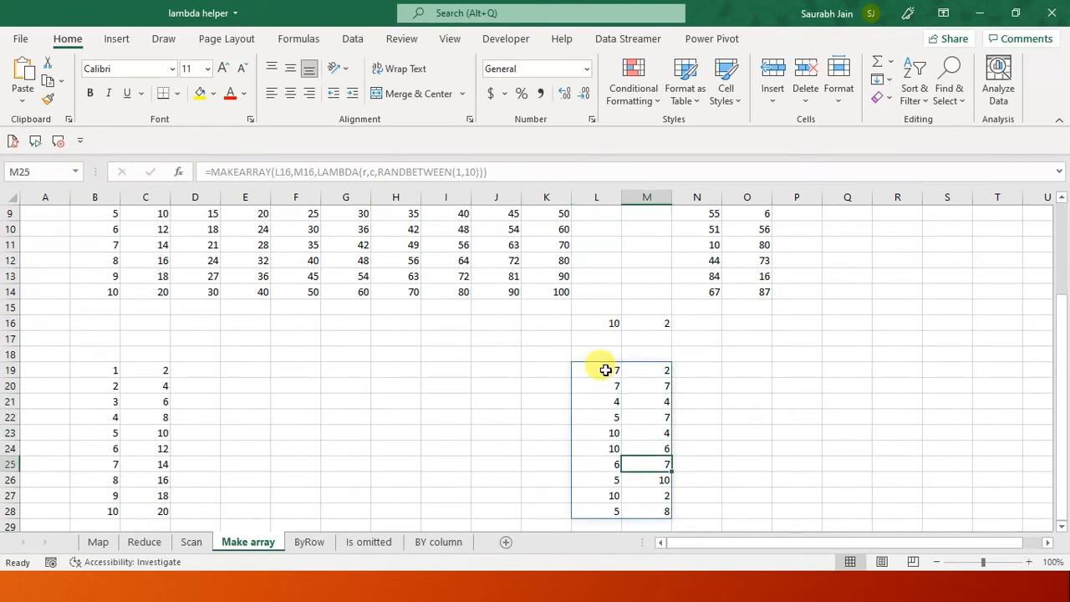
Set the column count in M16 to 3 and check the random-number array's third column
left_click(643, 322)
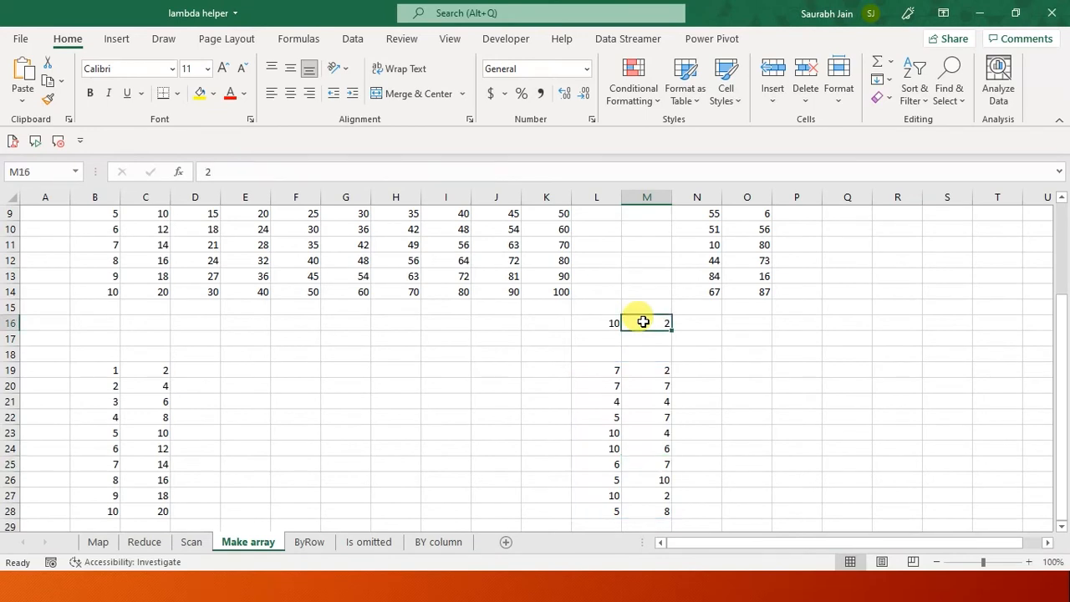
type("3")
key("Return")
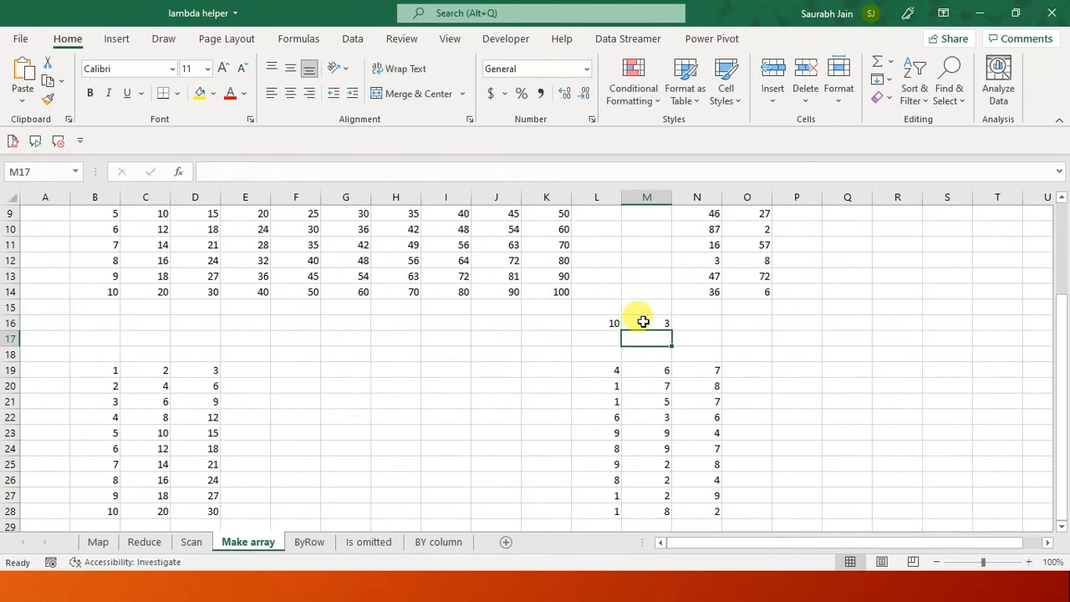
left_click(701, 487)
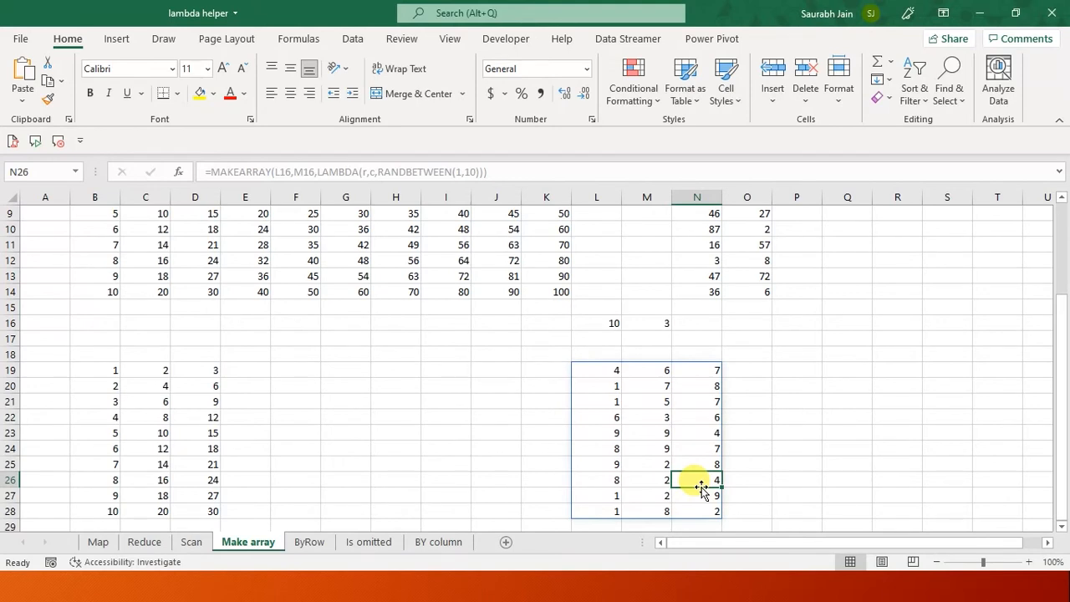
Open the ByRow sheet and examine the Week 1 values from Sunday to Friday in B3:G3
left_click(314, 544)
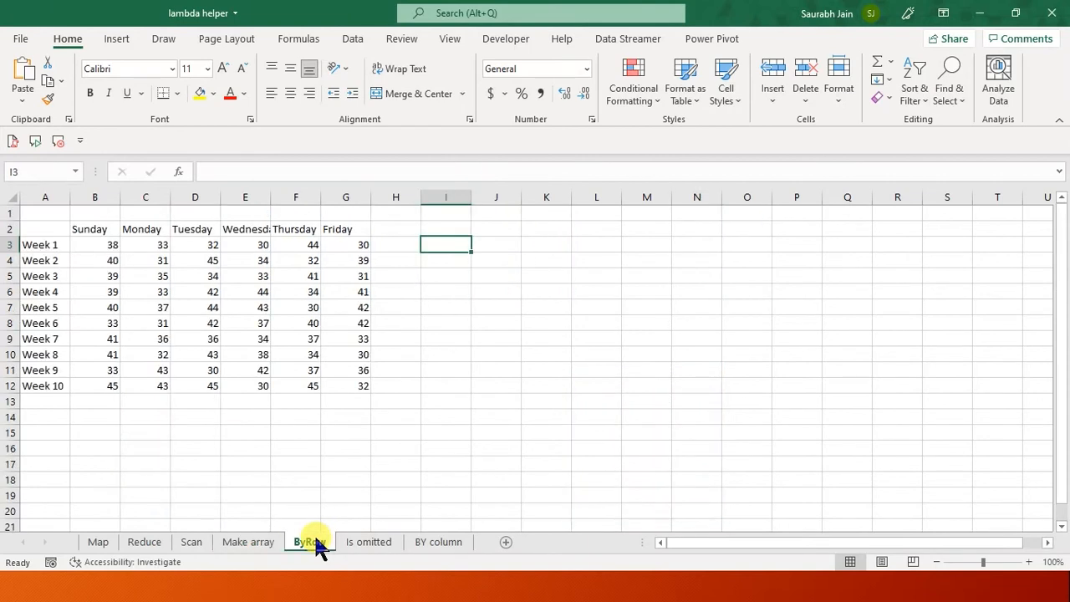
left_click(97, 248)
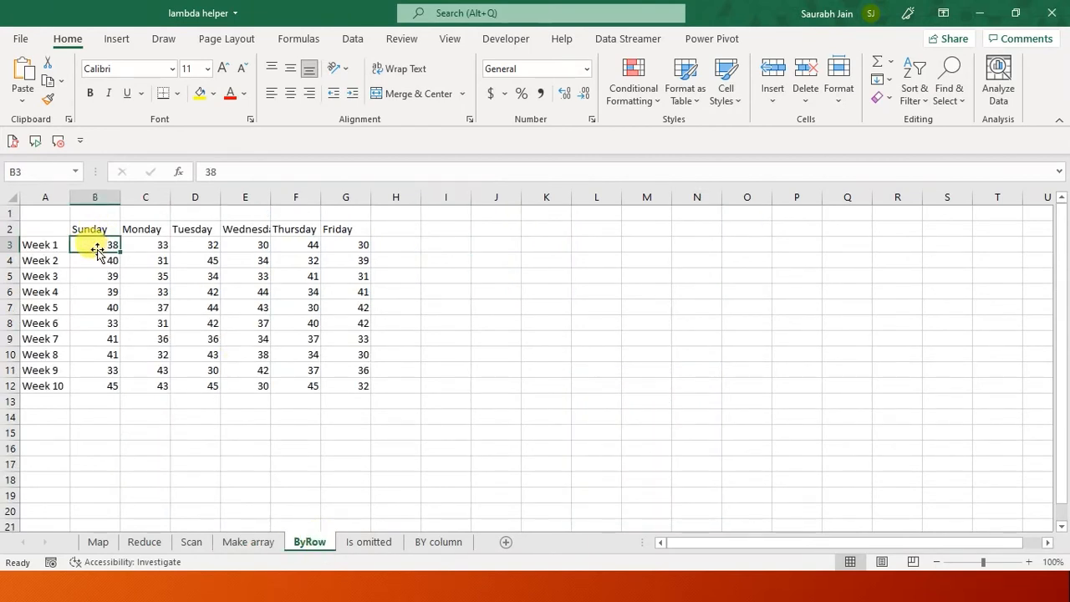
key("shift+Right")
key("shift+Right")
key("shift+Right")
key("shift+Right")
key("shift+Right")
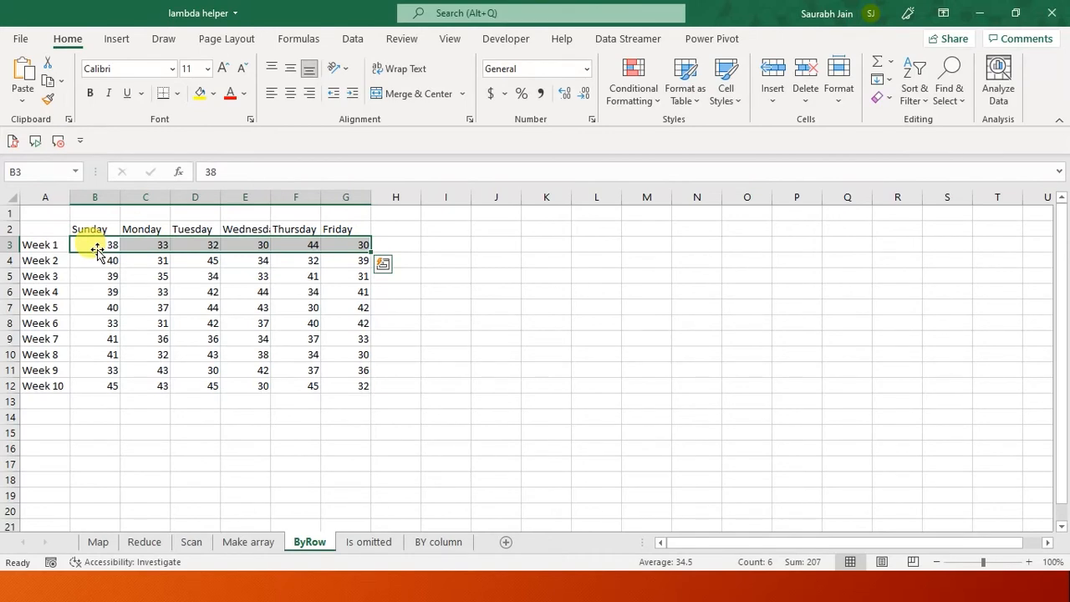
Review the weekly table's week labels, day headers and values, including the full Week 1 row
left_click(50, 322)
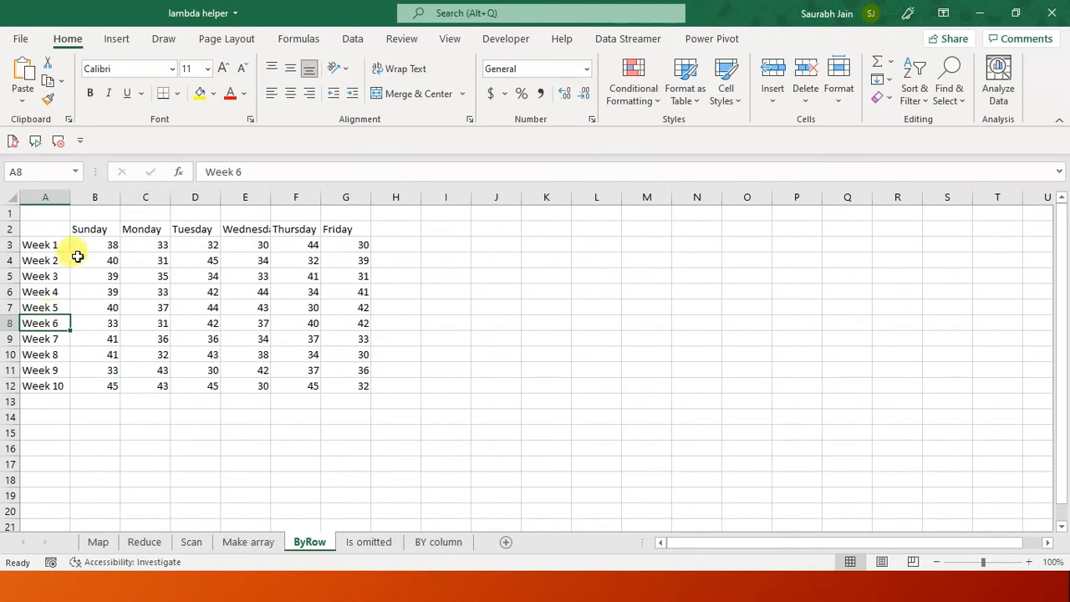
left_click(81, 240)
key("Up")
key("Down")
key("Left")
key("Right")
key("Right")
key("Right")
key("Right")
key("Right")
key("Down")
key("Down")
key("Down")
key("Down")
key("Down")
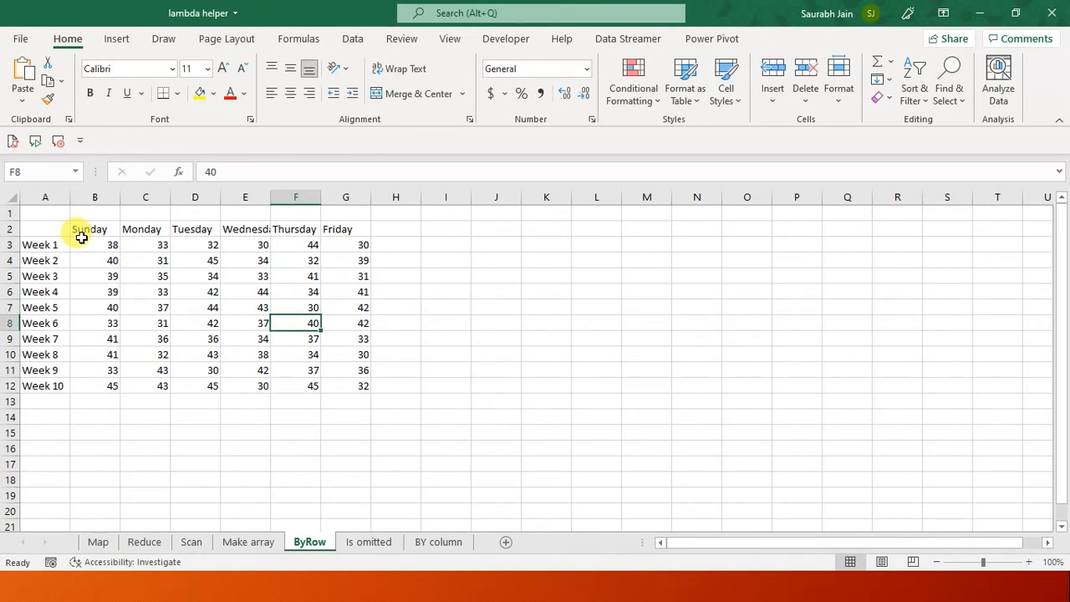
left_click(450, 244)
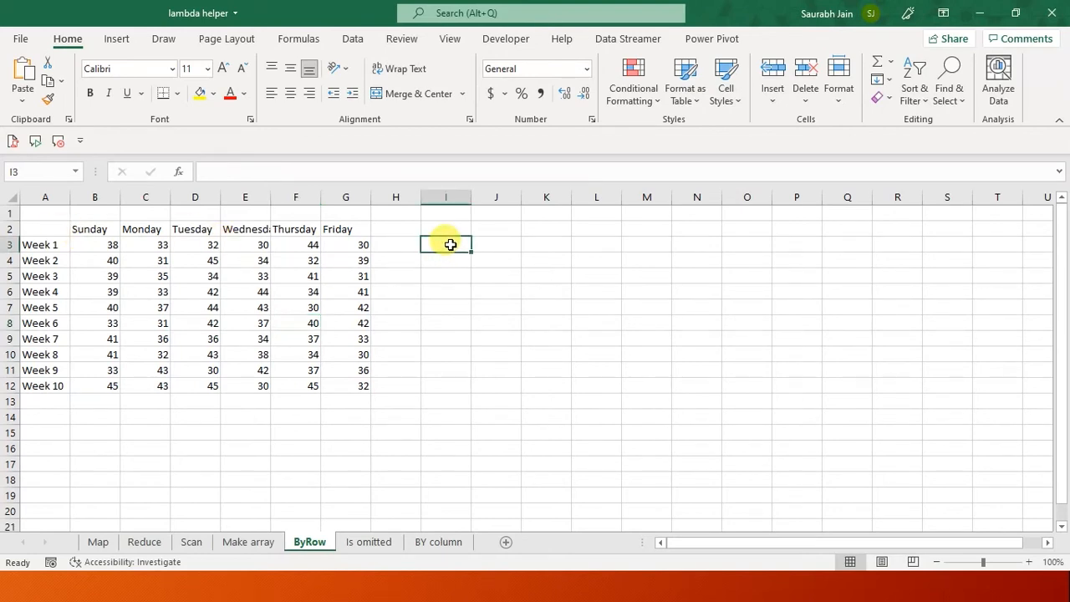
left_click_drag(98, 244, 345, 244)
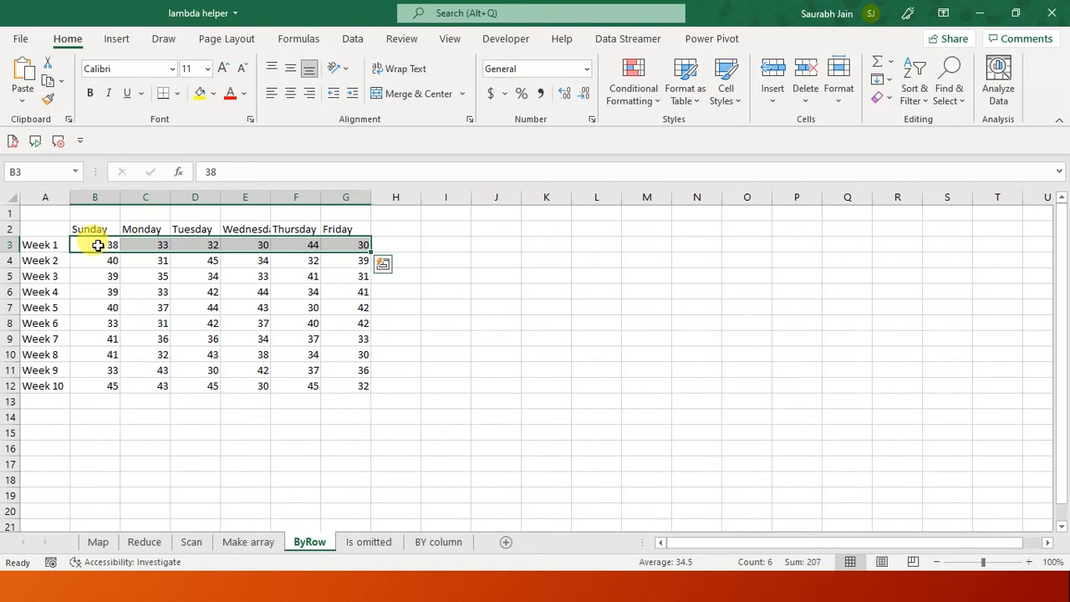
Start a BYROW formula in I3 with B3:G12 as its array argument
left_click(431, 248)
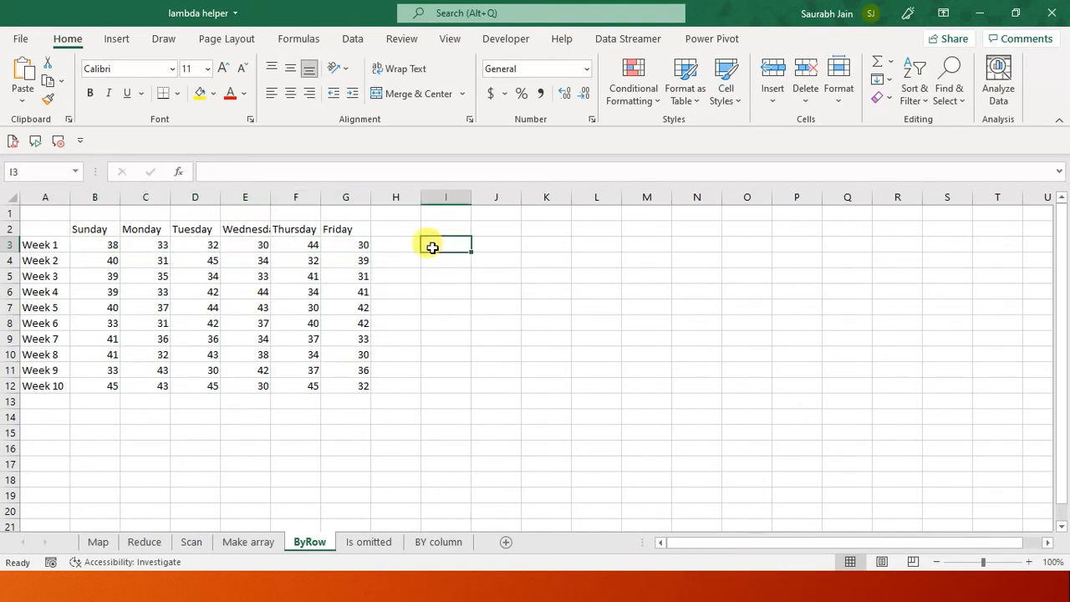
type("=")
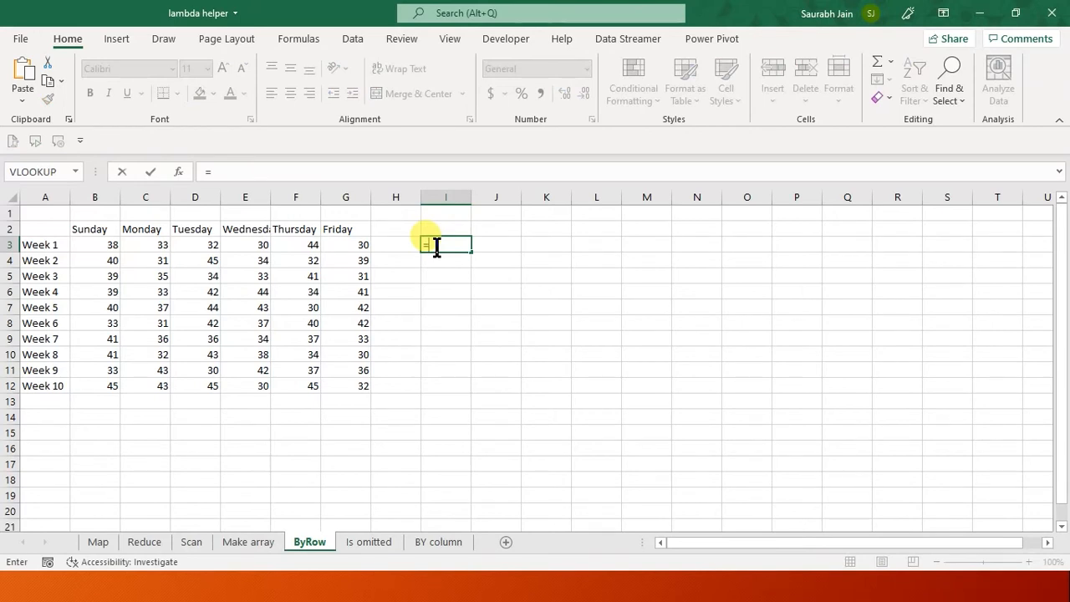
type("byro")
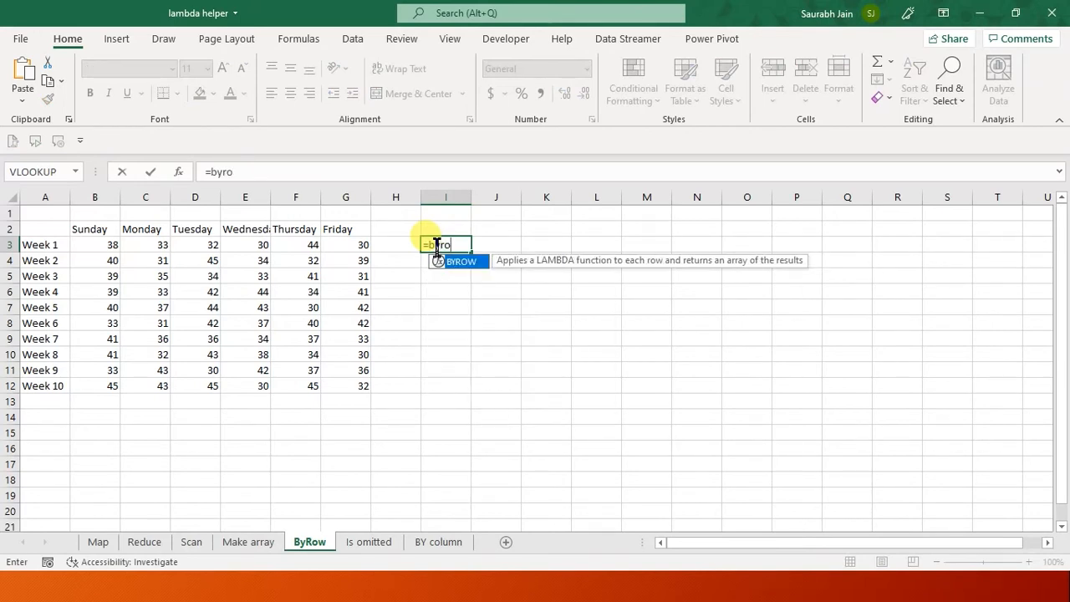
type("w(")
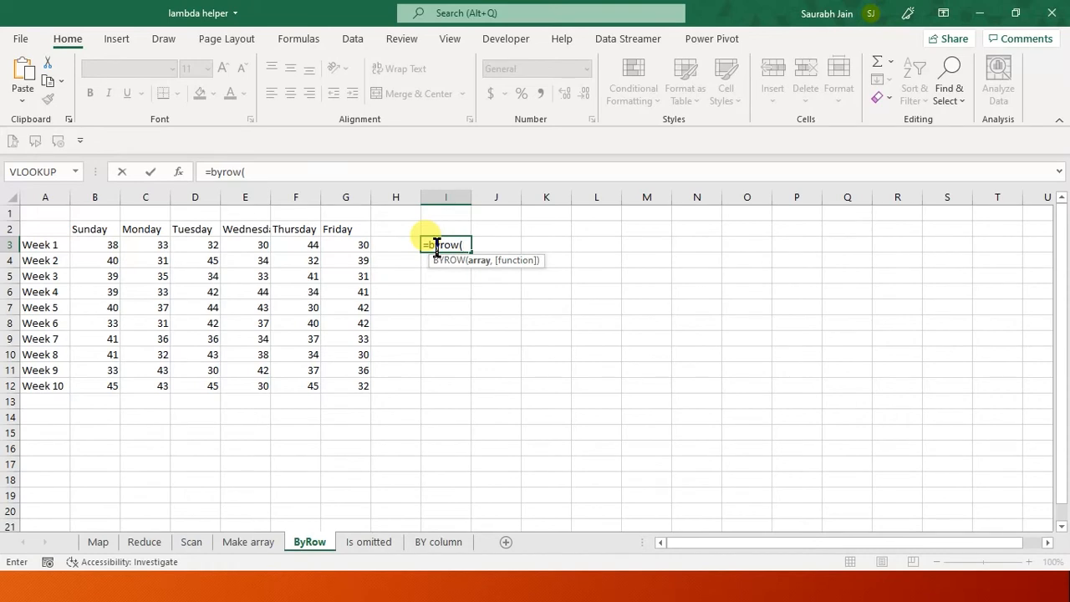
left_click_drag(91, 244, 334, 390)
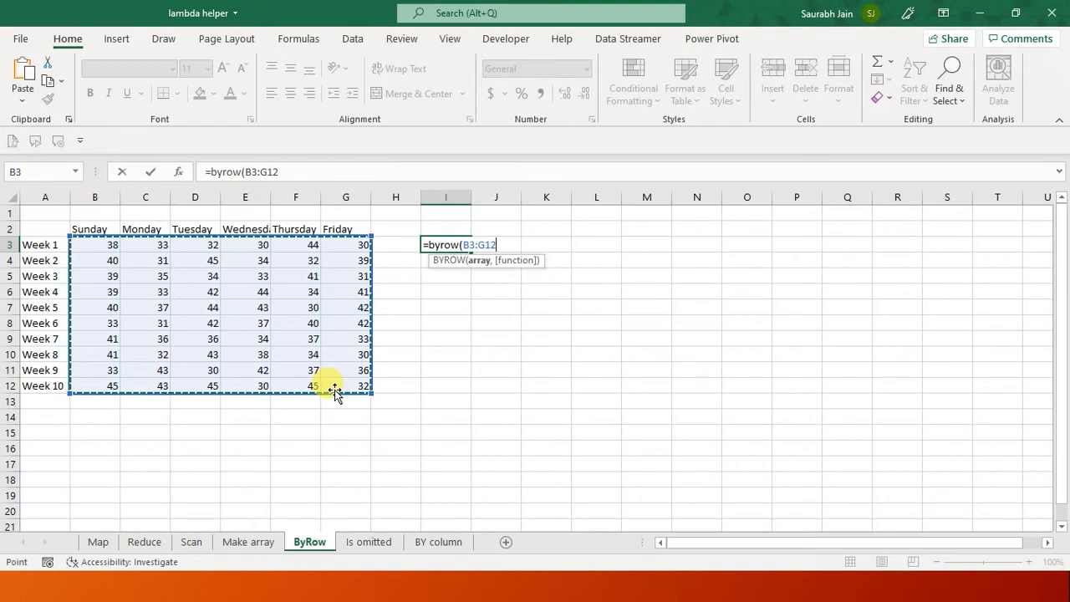
type(",")
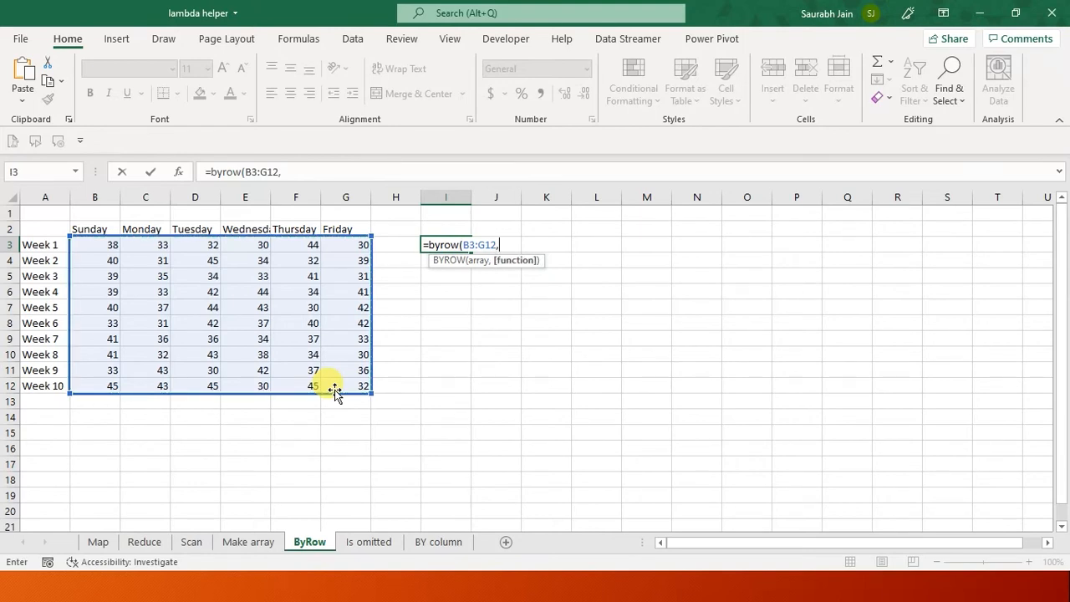
Complete the BYROW formula in I3 with LAMBDA(x,AVERAGE(x)) to average each week's row
type("lambda")
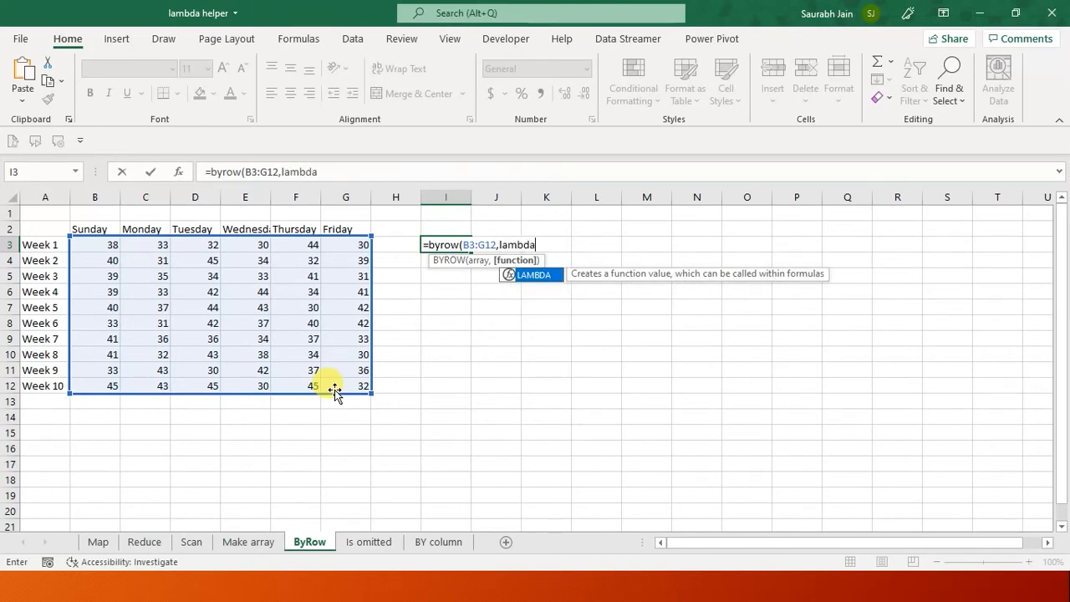
type("(")
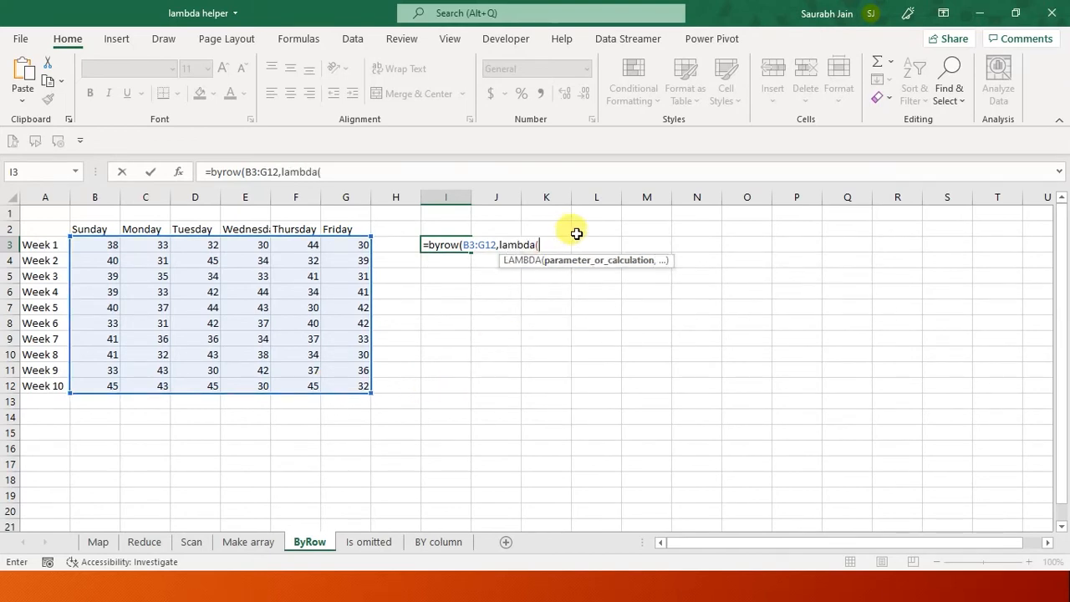
type("x")
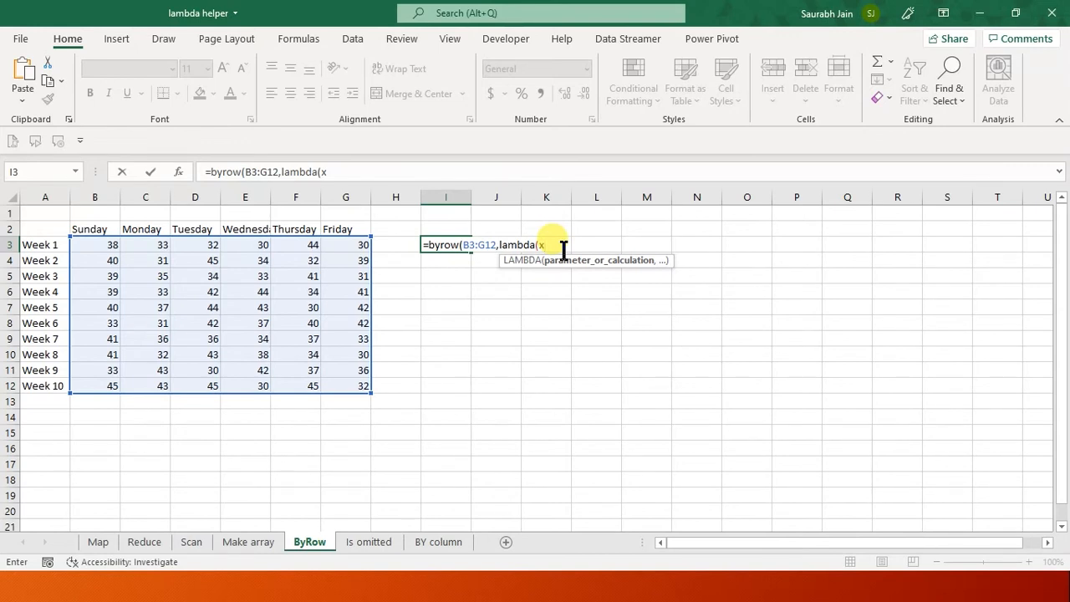
type(",")
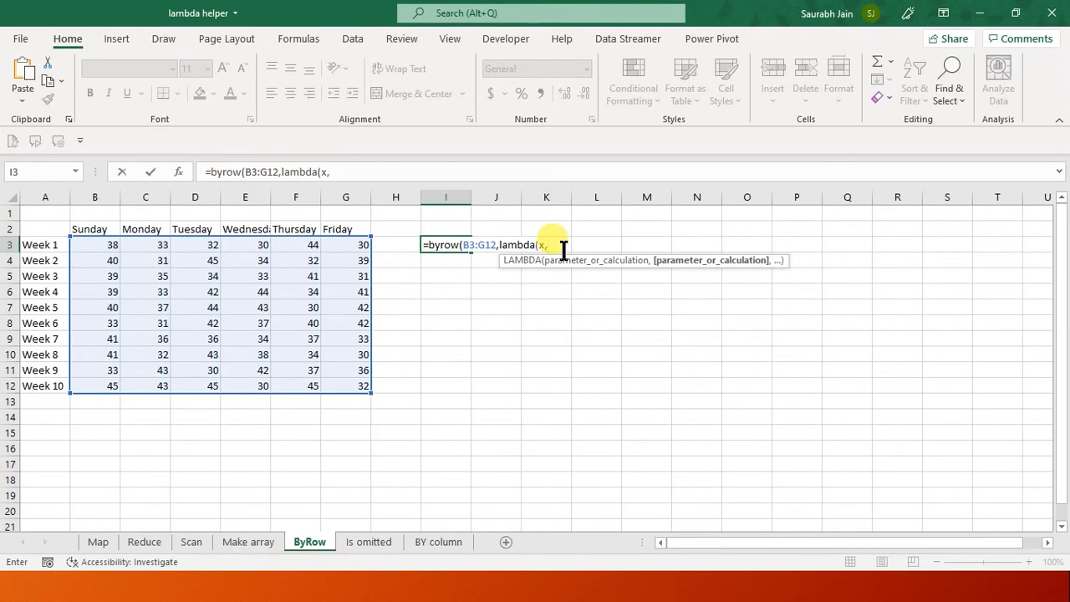
type("average")
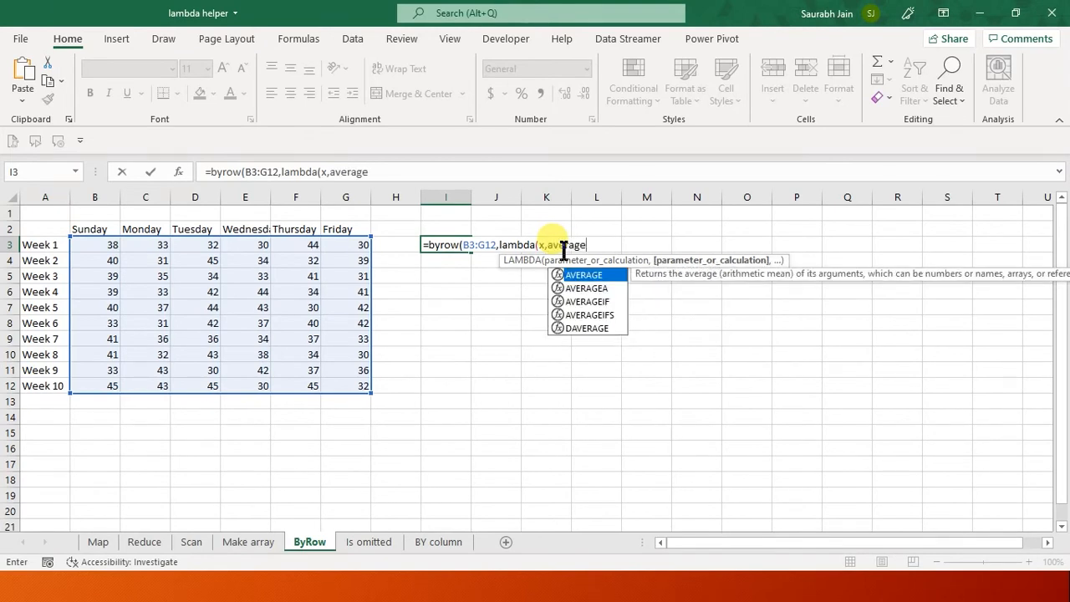
type("(x")
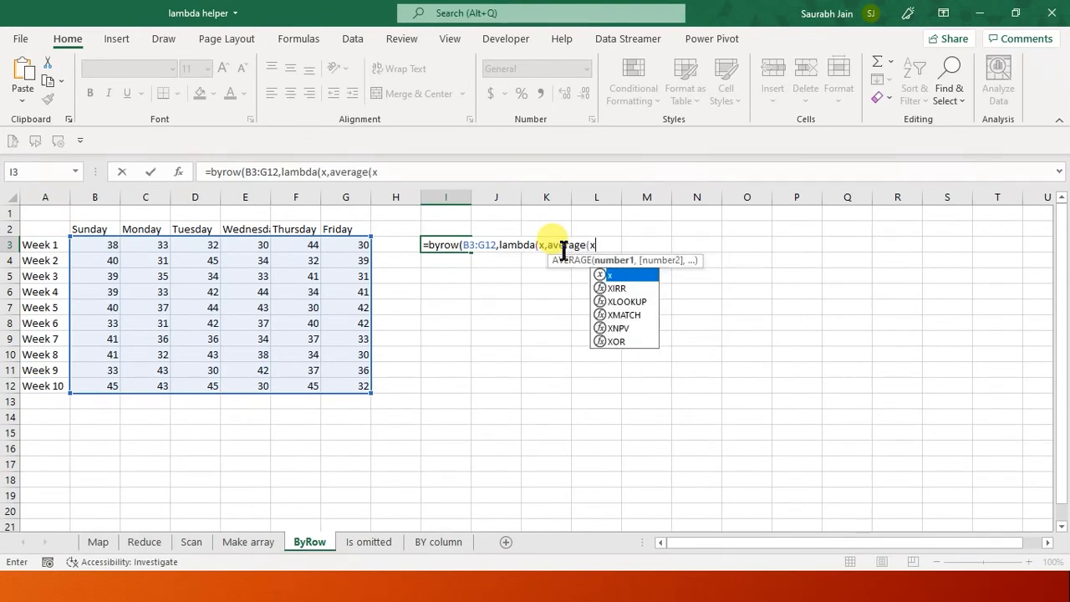
type(")")
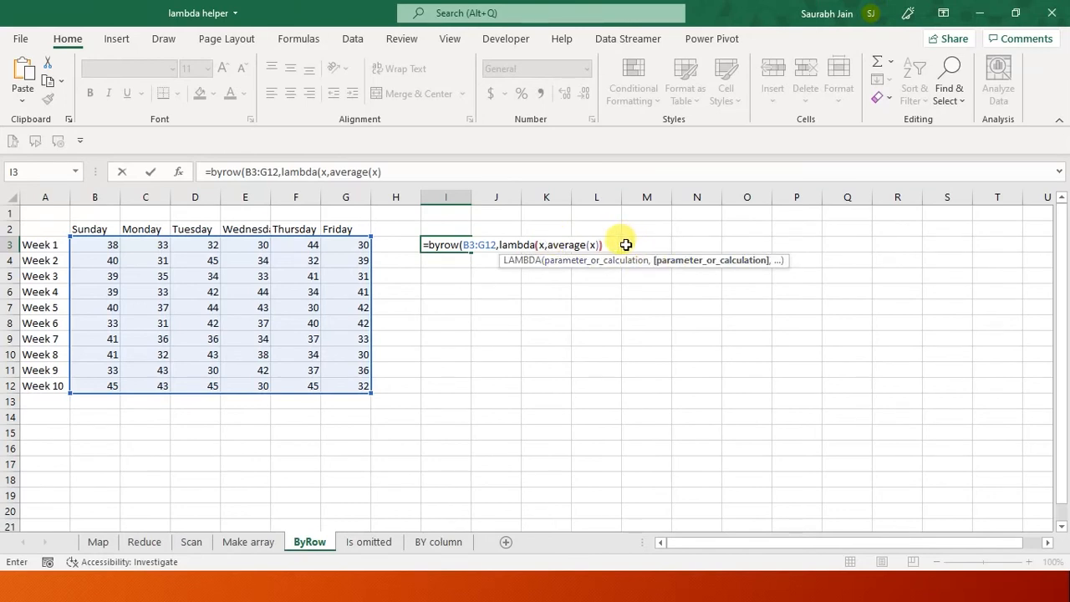
type("))")
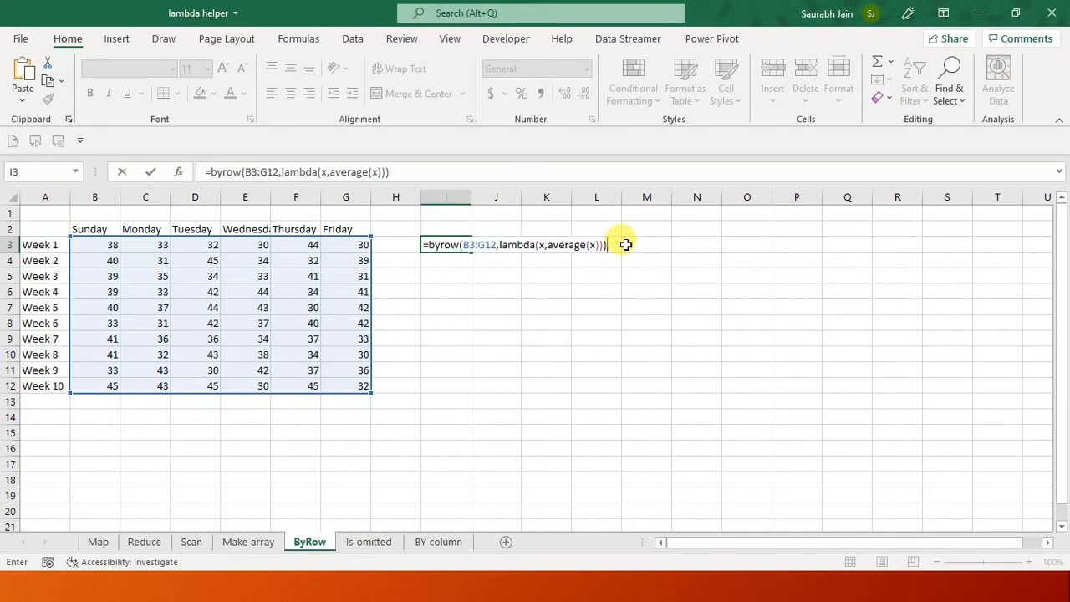
key("Return")
left_click(552, 340)
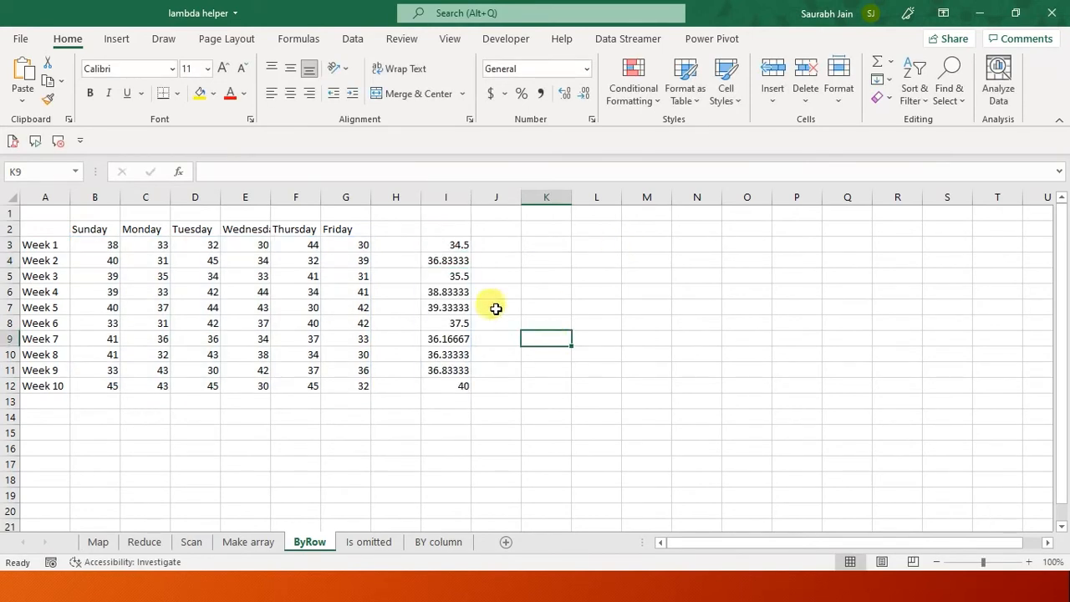
Check the Week 1 average in I3 against the average of the selected values in B3:G3
left_click(335, 244)
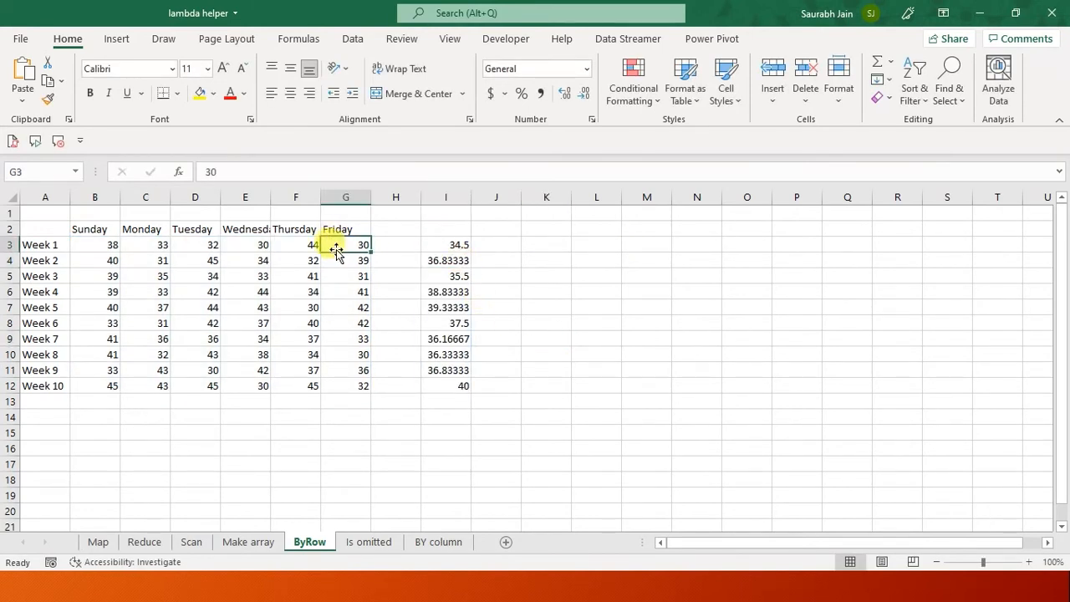
left_click(459, 248)
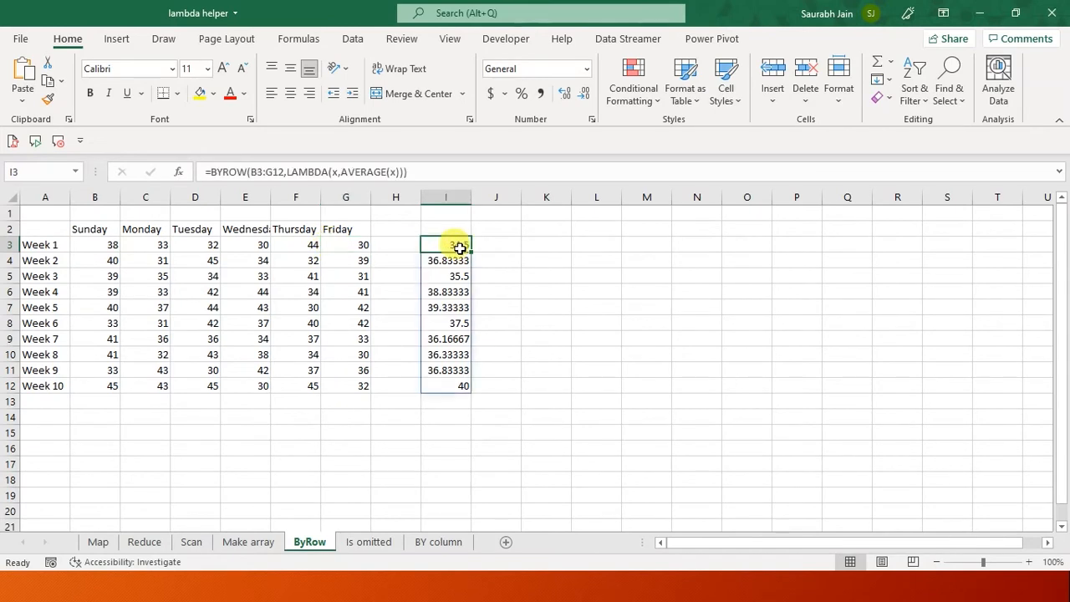
left_click(115, 244)
key("shift+Right")
key("shift+Right")
key("shift+Right")
key("shift+Right")
key("shift+Right")
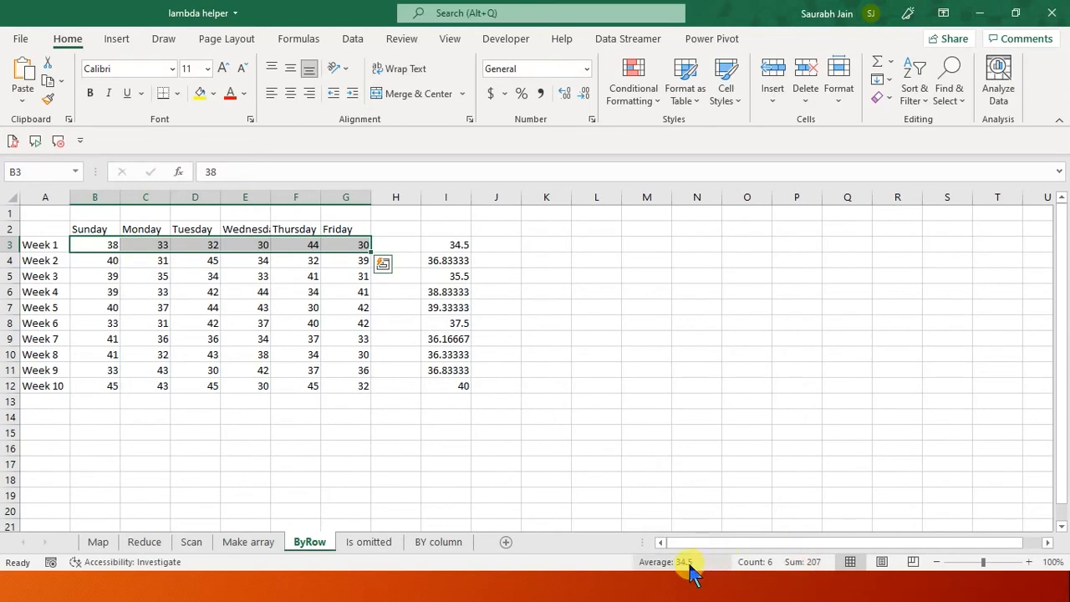
left_click(458, 247)
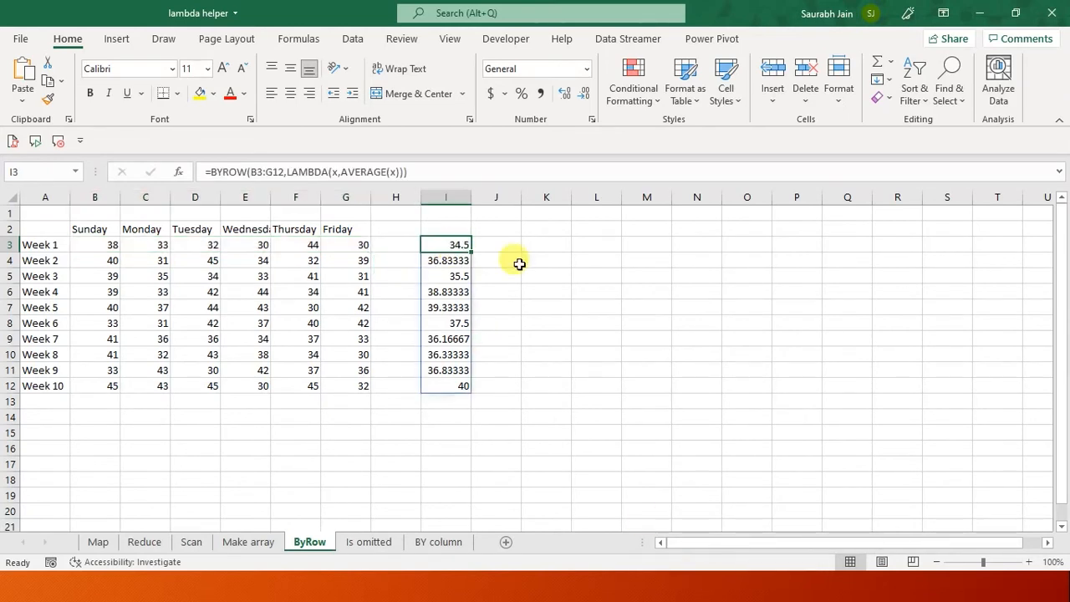
left_click(647, 311)
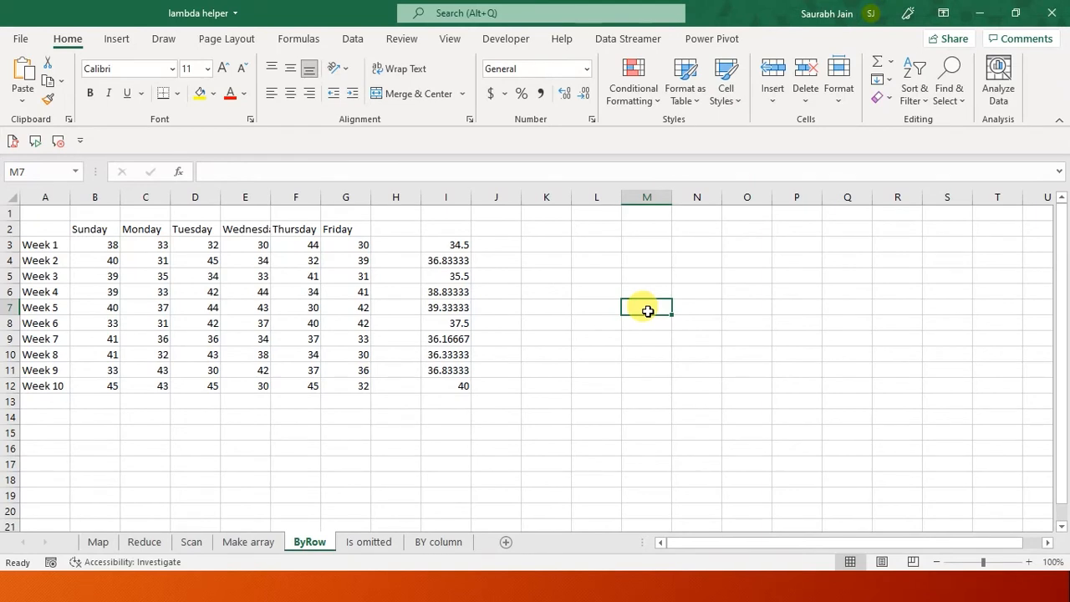
Start a BYCOL formula in B14, below the Sunday column, with B3:G12 as its array argument
left_click(112, 420)
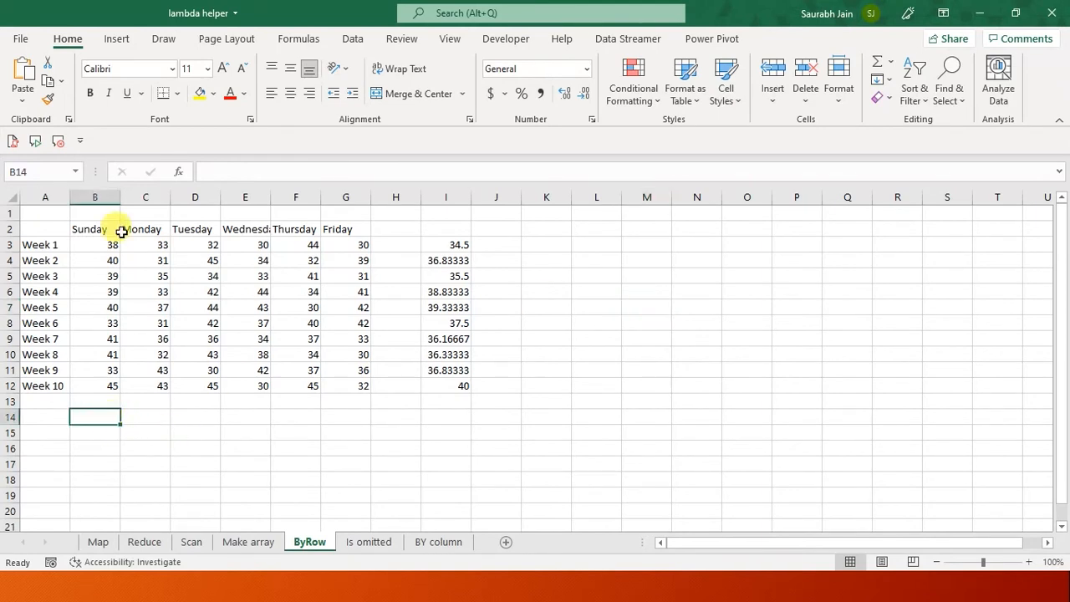
left_click_drag(98, 245, 99, 384)
left_click(252, 351)
left_click(382, 368)
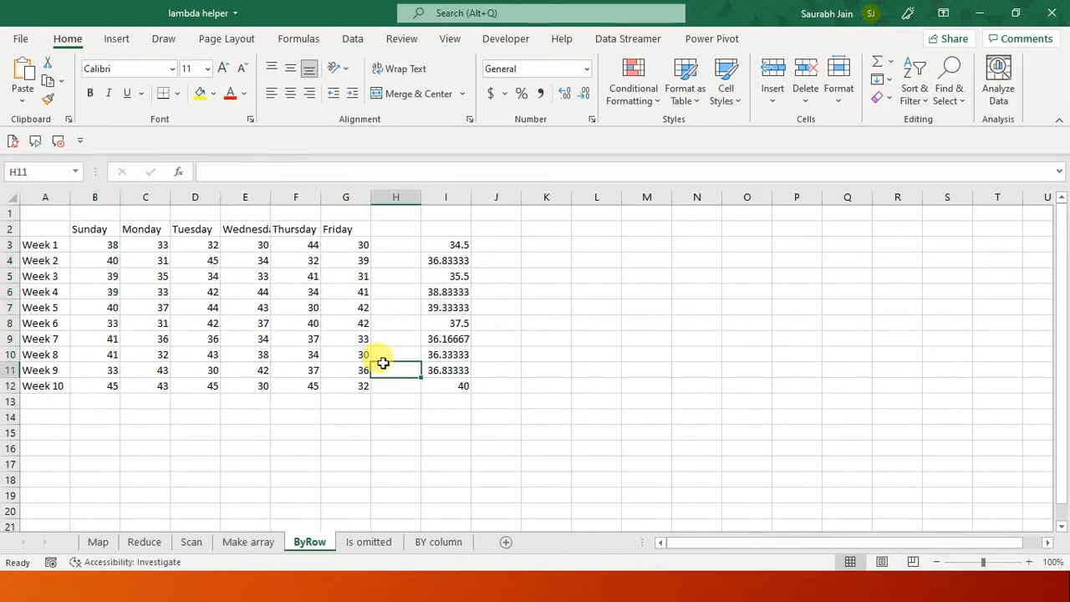
left_click(99, 416)
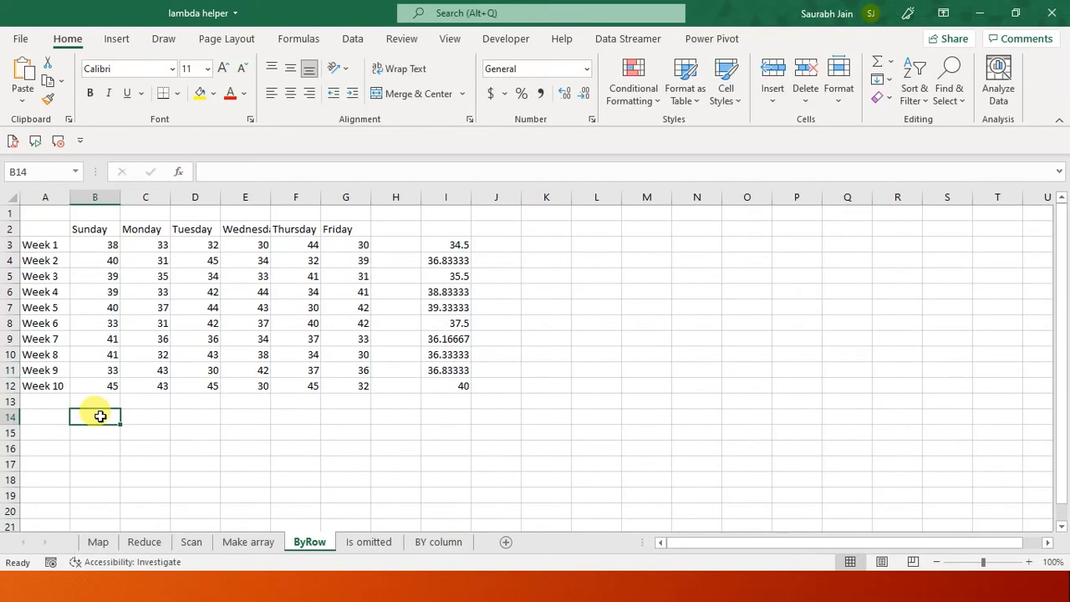
type("=b")
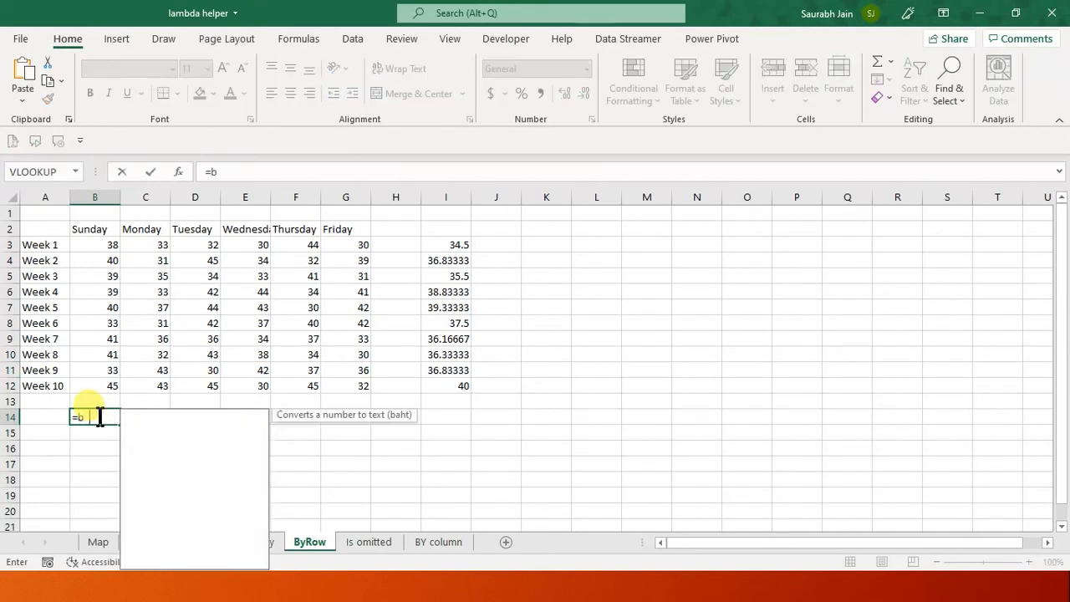
type("ycol")
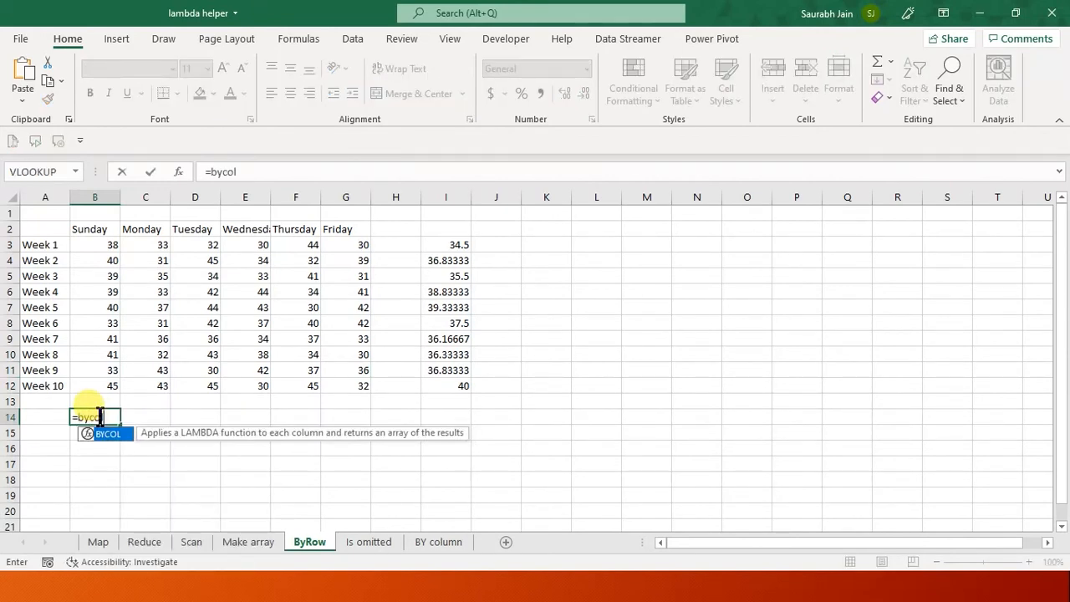
type("(")
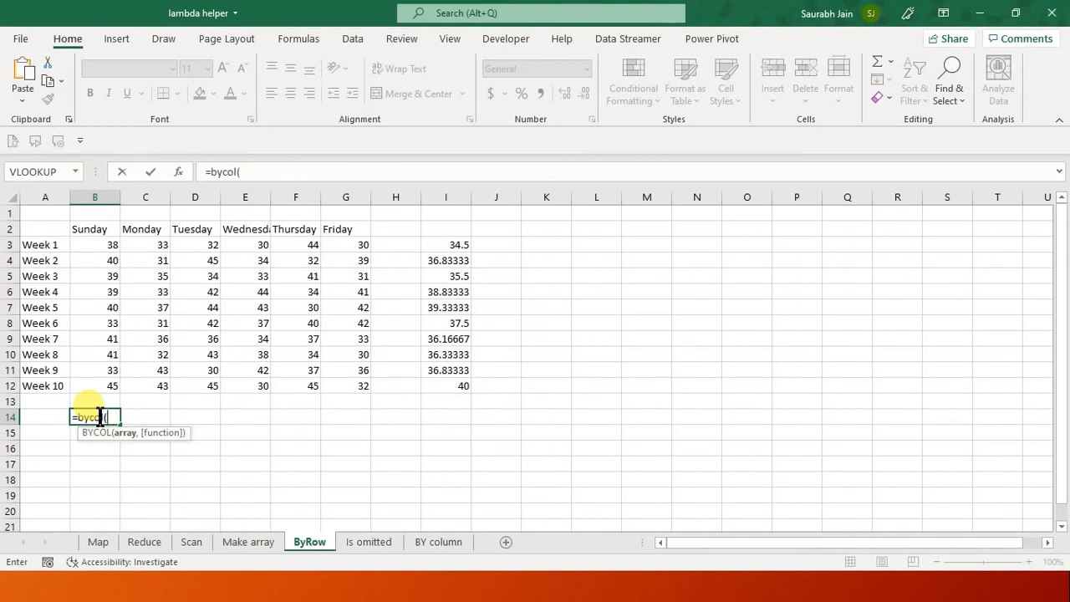
left_click(100, 243)
left_click_drag(99, 243, 351, 393)
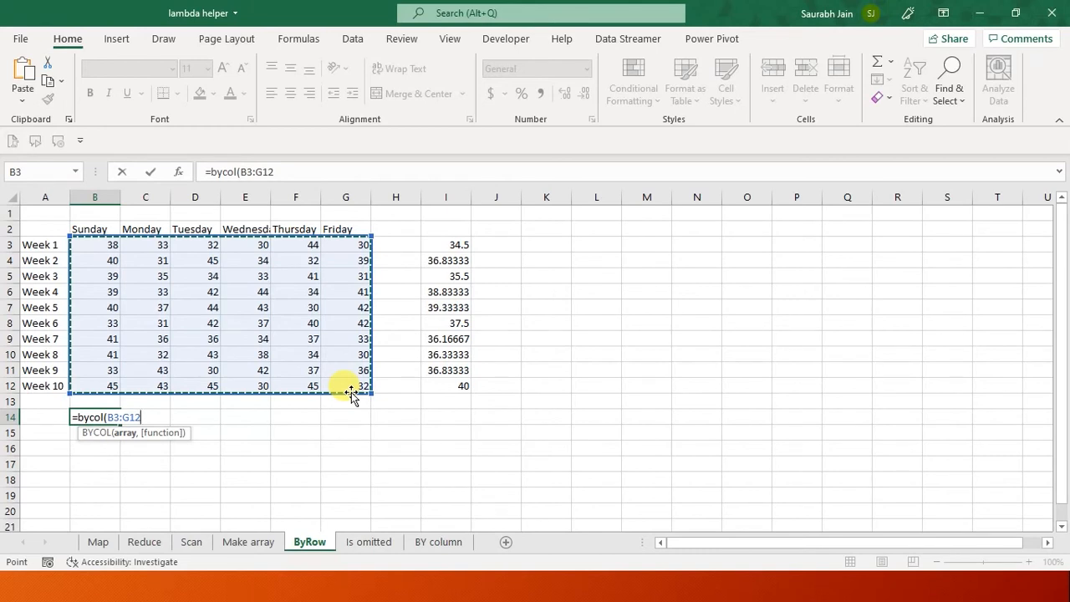
type(",")
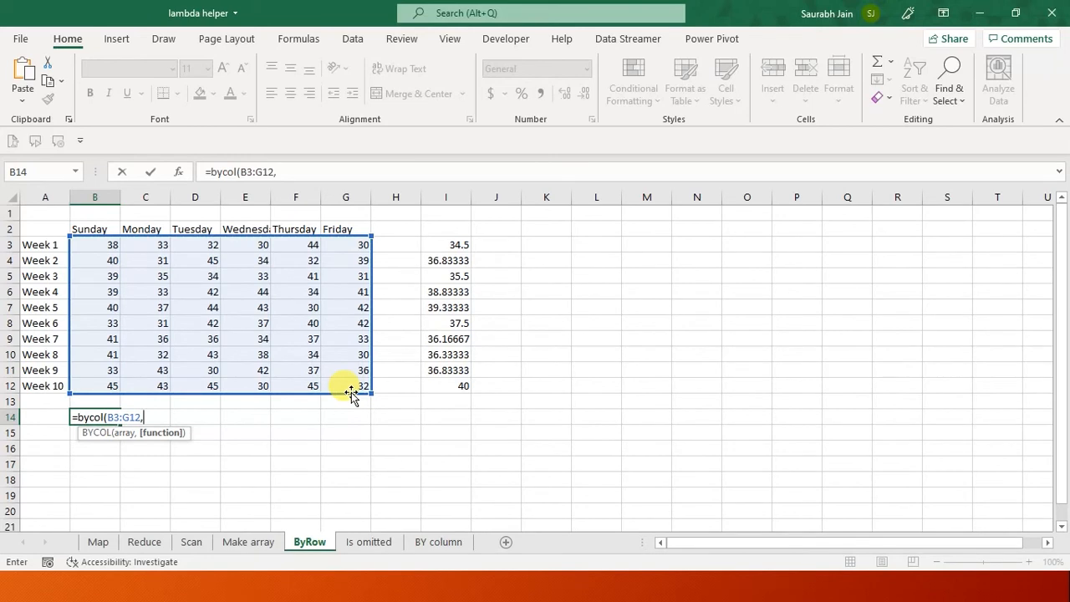
Complete the BYCOL formula in B14 with LAMBDA(x,MAX(x)) to find each day's maximum
type("lambda")
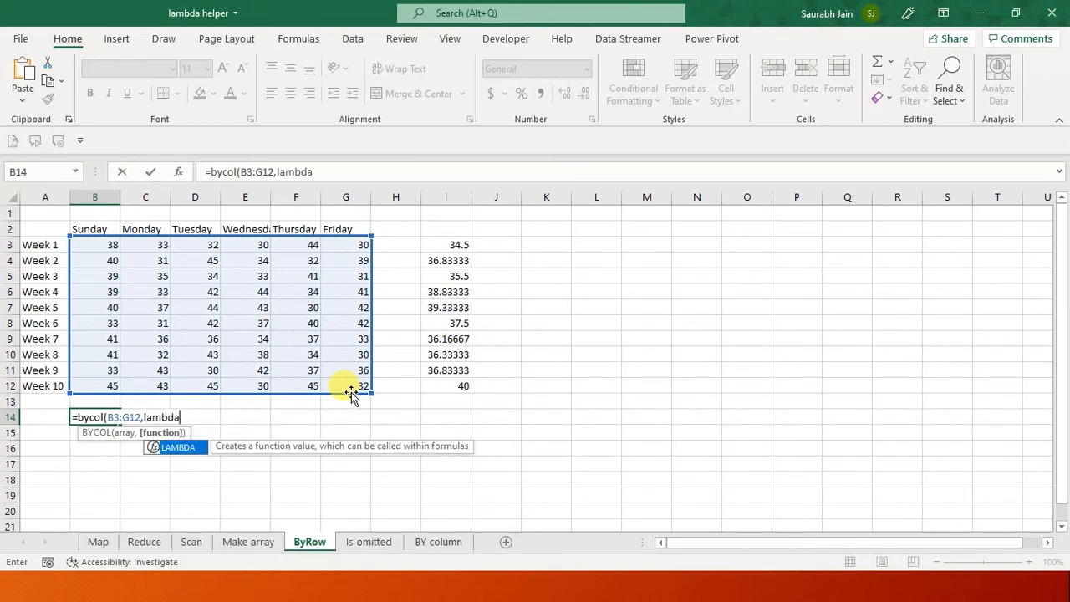
type("(")
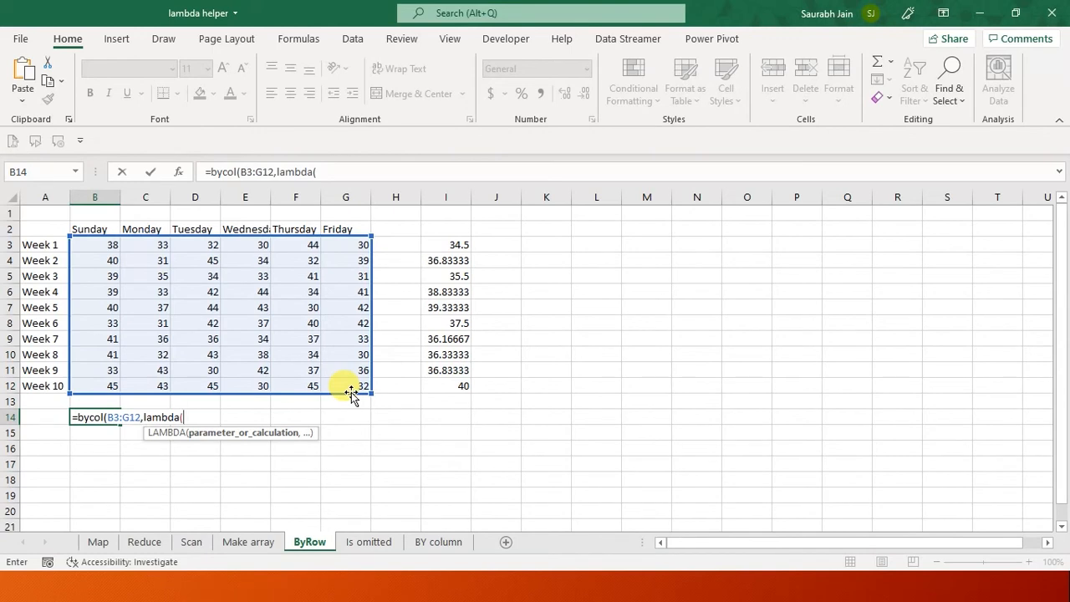
type("x,max")
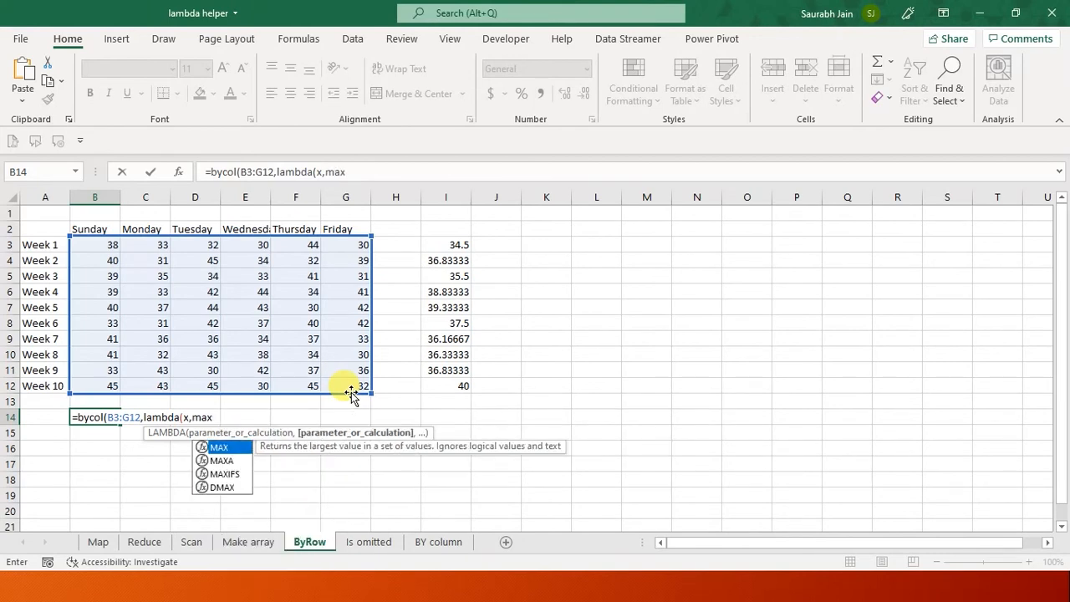
type("(x)")
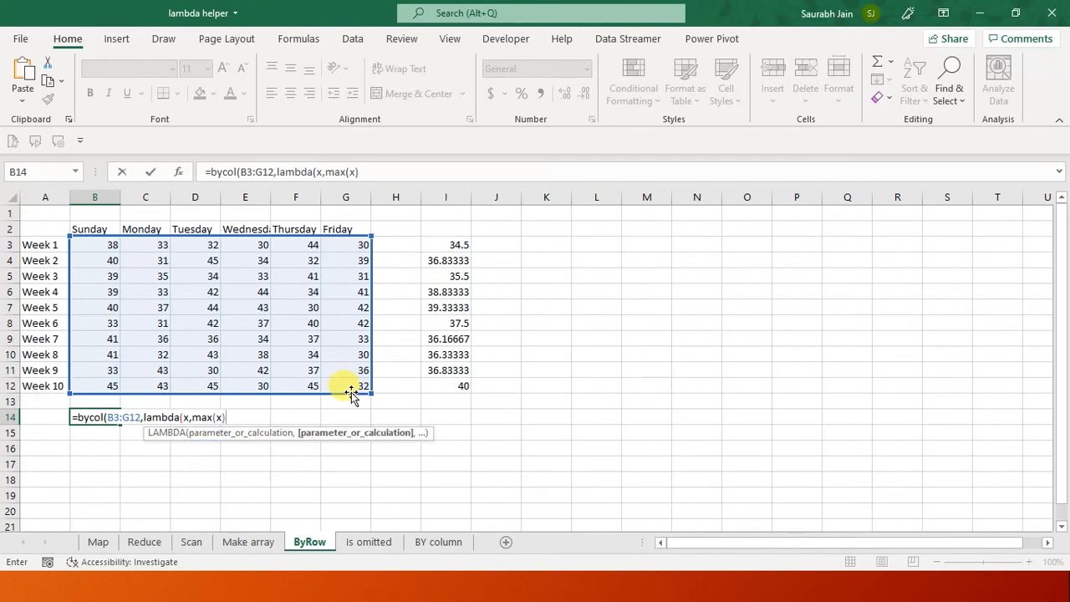
type("))")
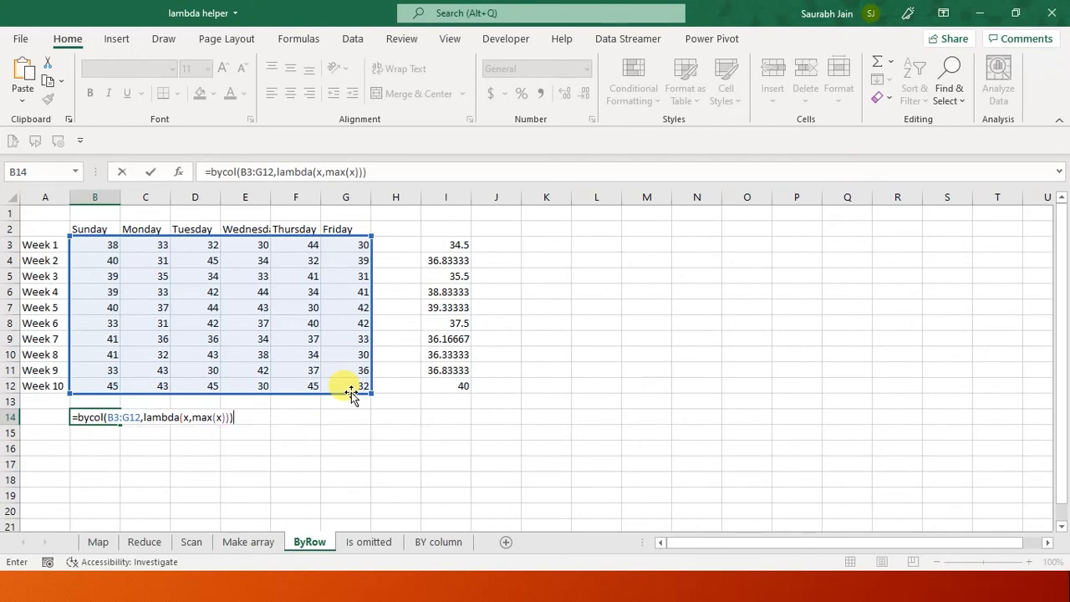
key("Return")
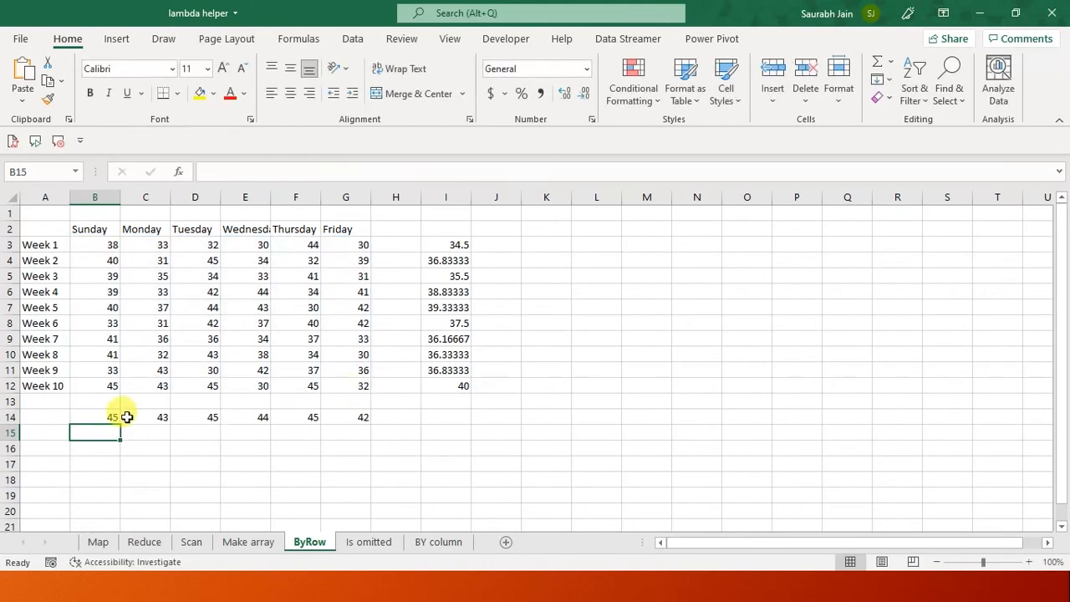
Review the BYCOL formula in B14 and its spilled row of daily maximums against the Sunday column
left_click(92, 418)
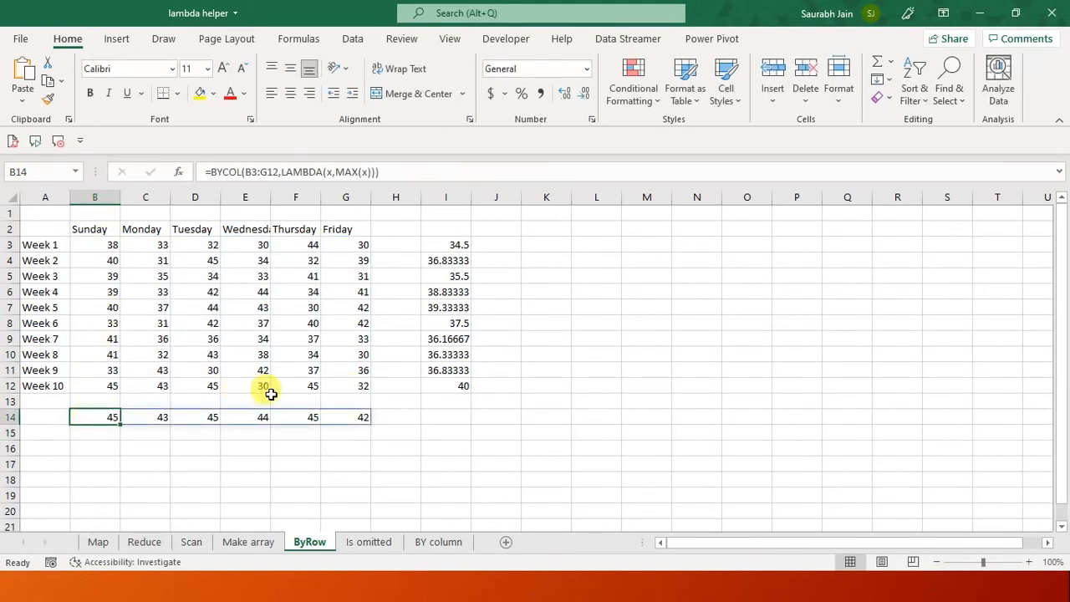
left_click(340, 478)
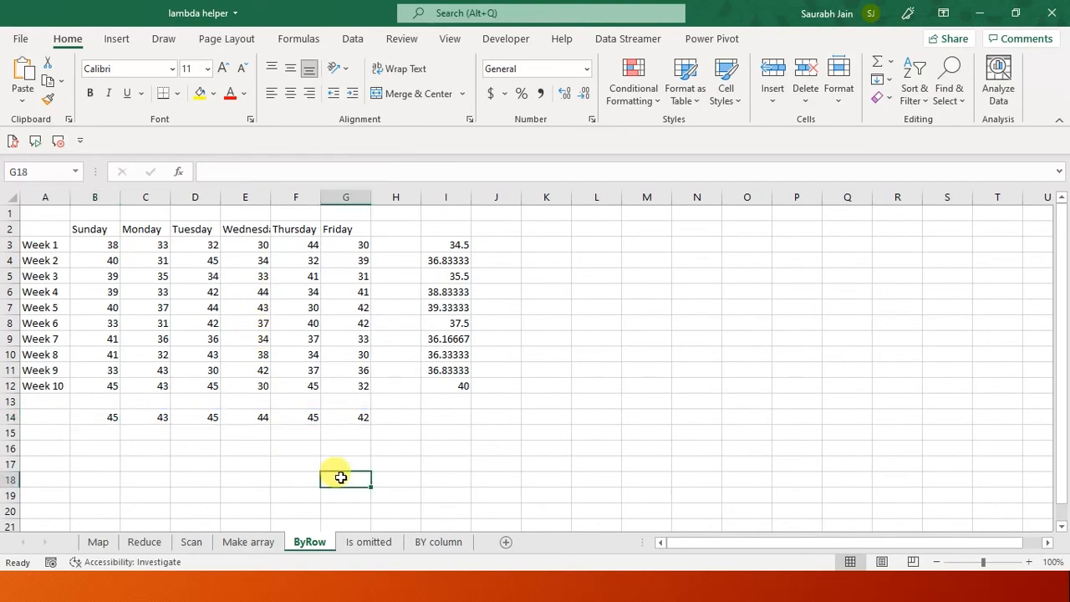
left_click(52, 420)
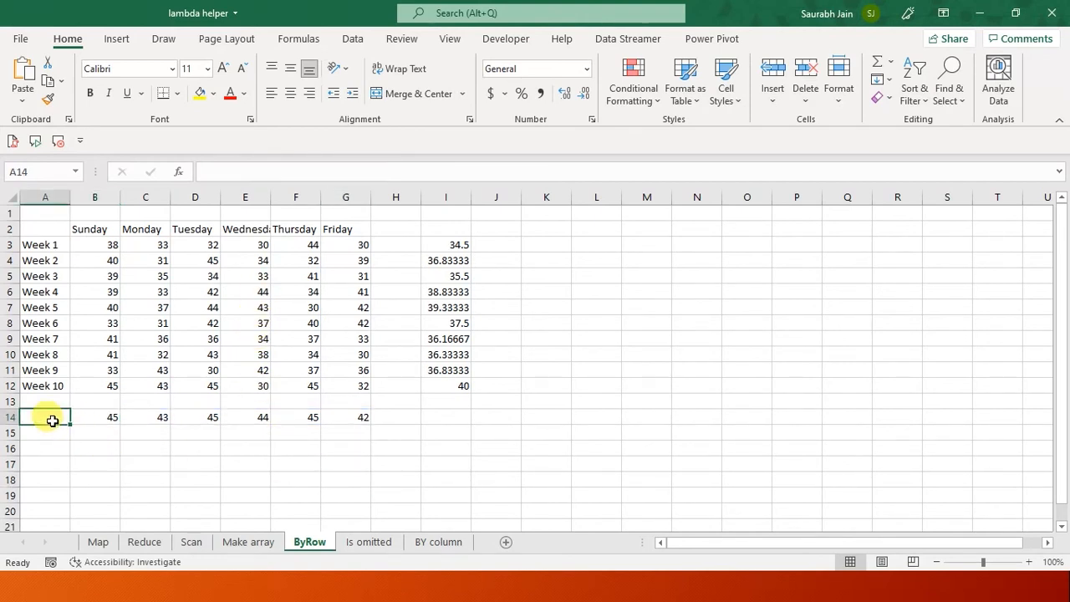
left_click(96, 195)
left_click(105, 417)
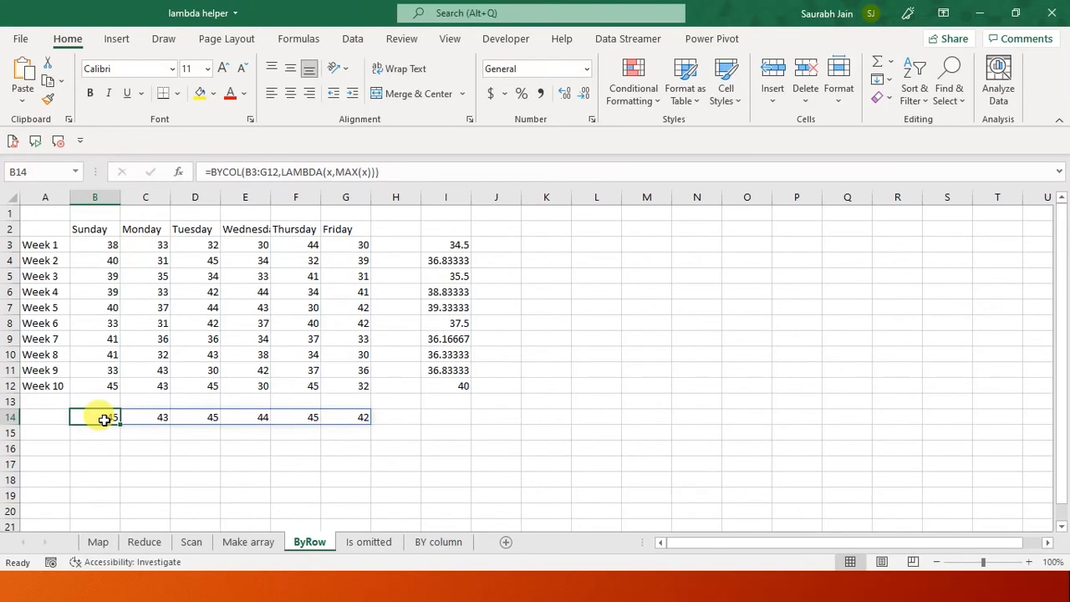
Open the Is omitted sheet and select an empty cell away from the existing examples
left_click(356, 540)
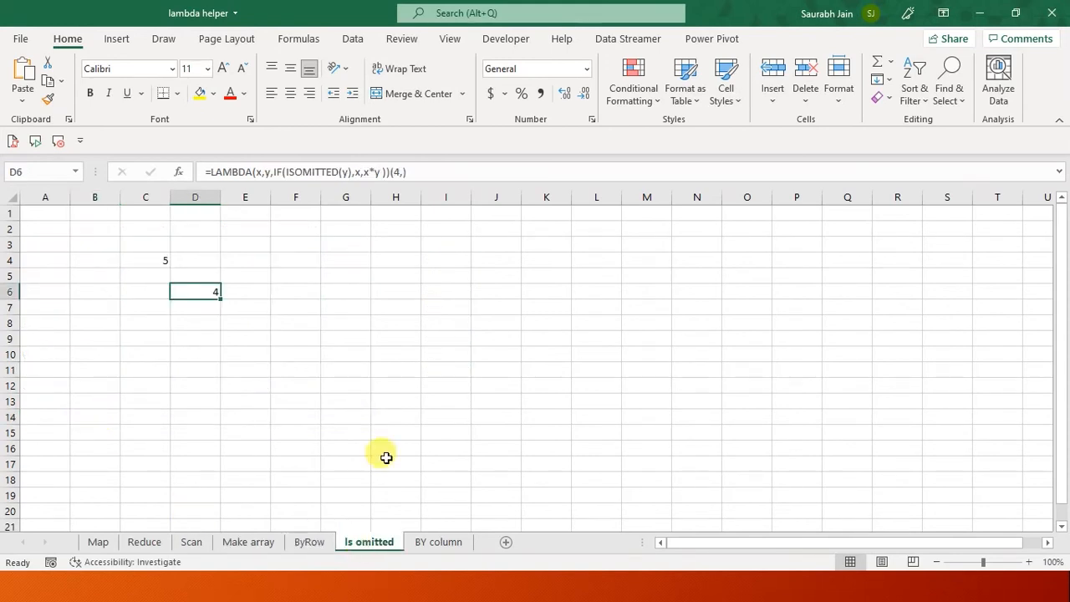
left_click(445, 324)
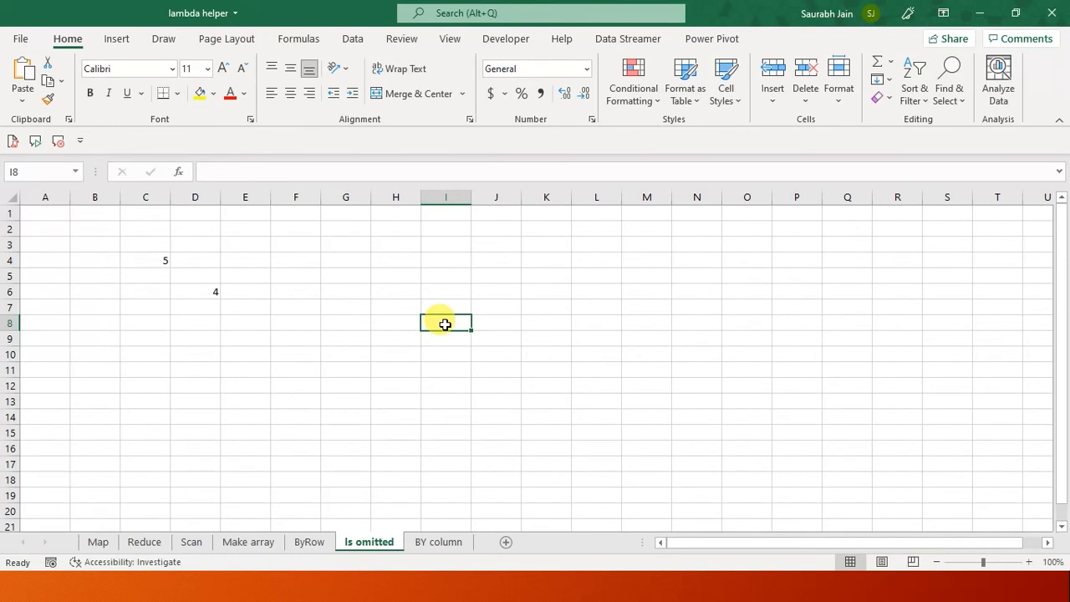
left_click(320, 352)
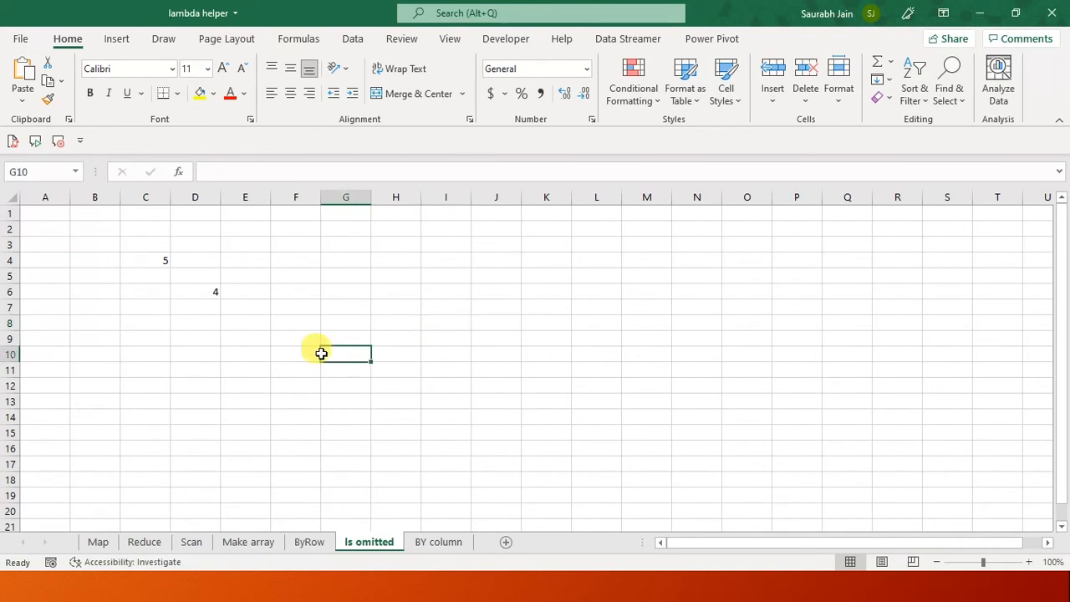
Begin a formula in D10 with LAMBDA(a,b,a*b) to multiply two parameters
left_click(208, 355)
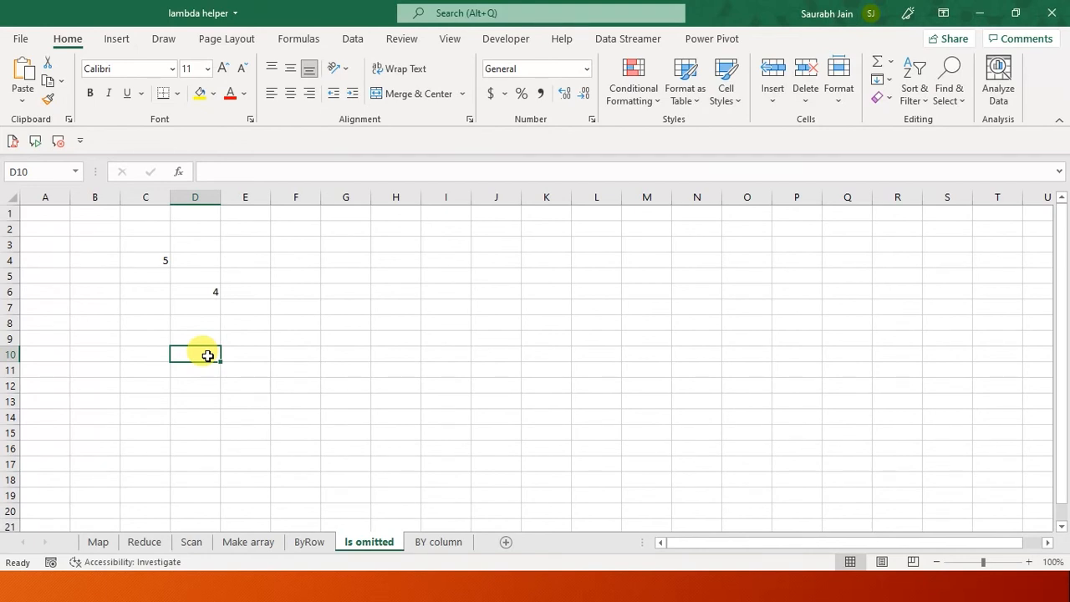
key("Right")
key("Left")
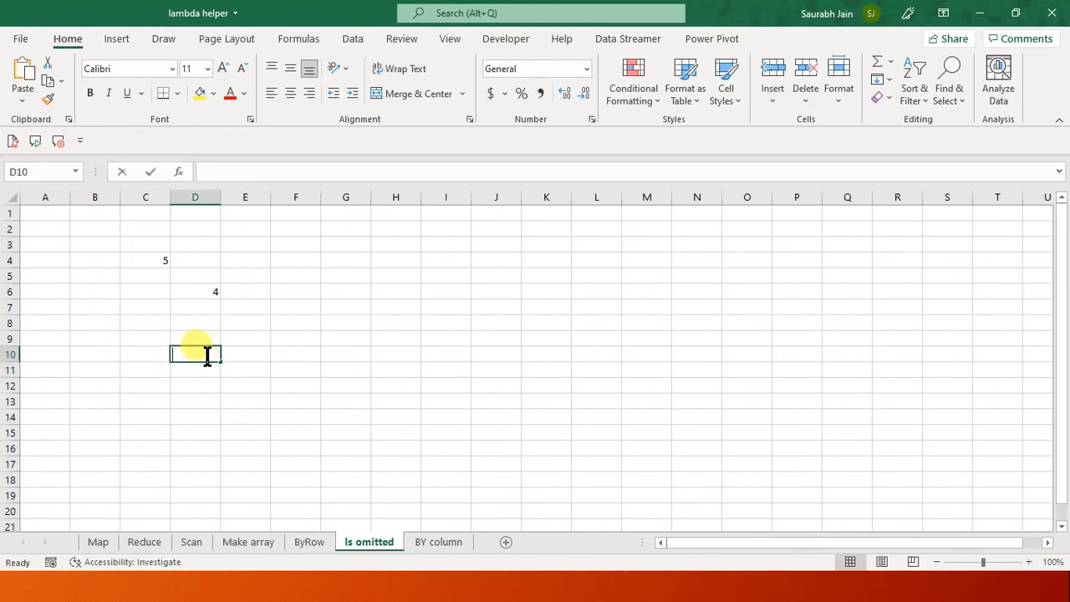
type("=lambda")
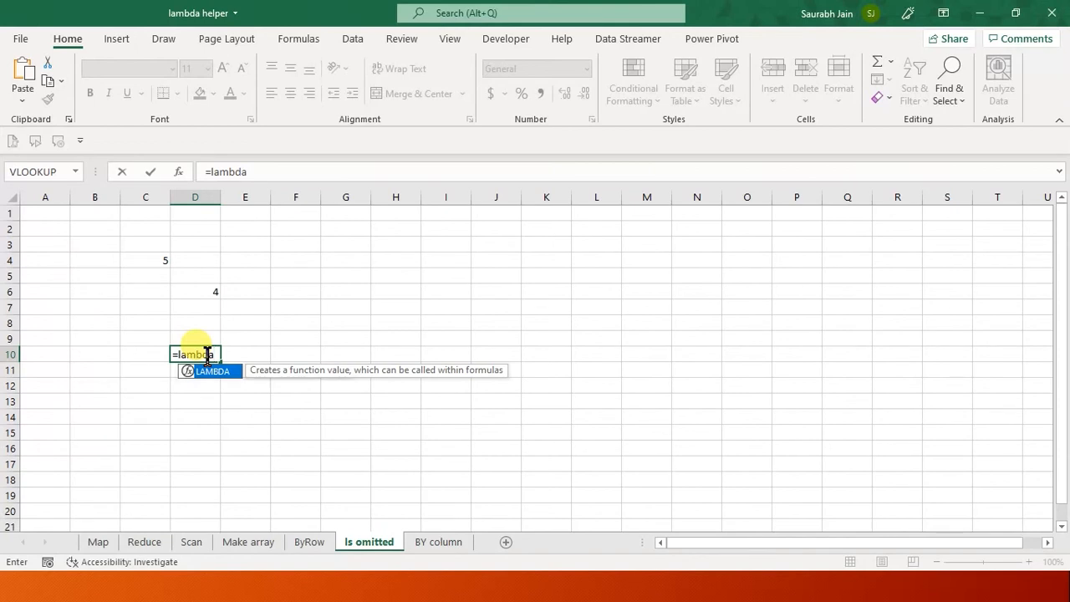
type("(a,b")
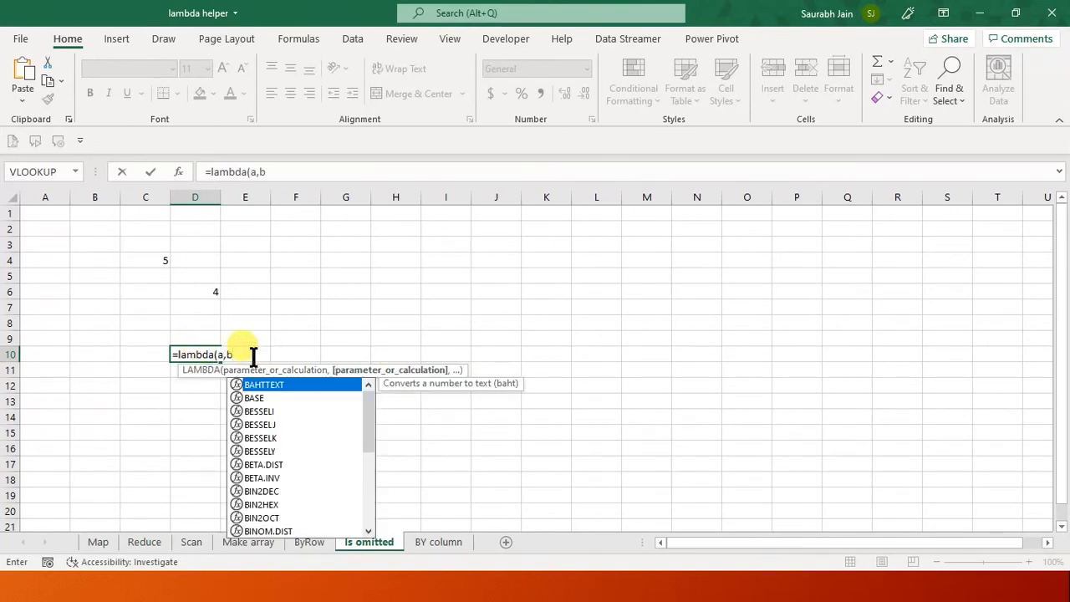
type(",a*b")
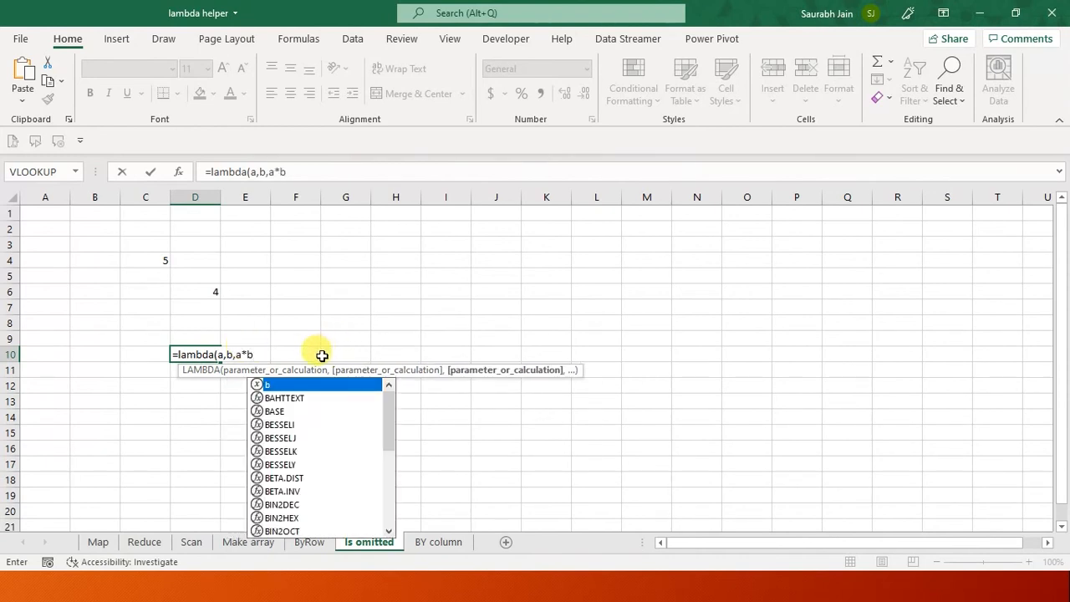
type(")")
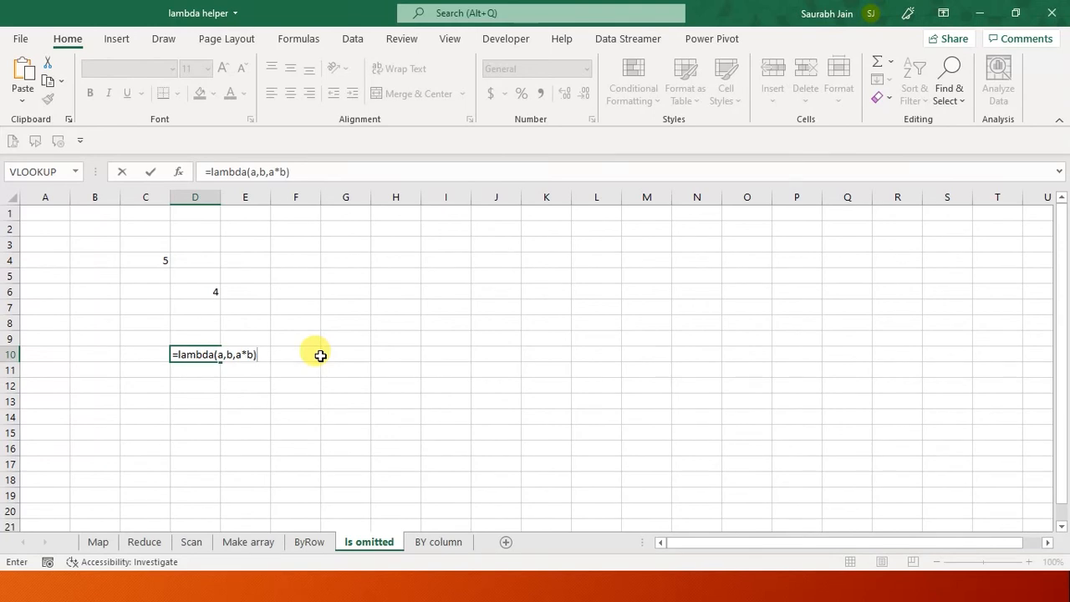
Complete the LAMBDA formula in D10 by passing 4 and 5 as its arguments
left_click(331, 171)
type("(")
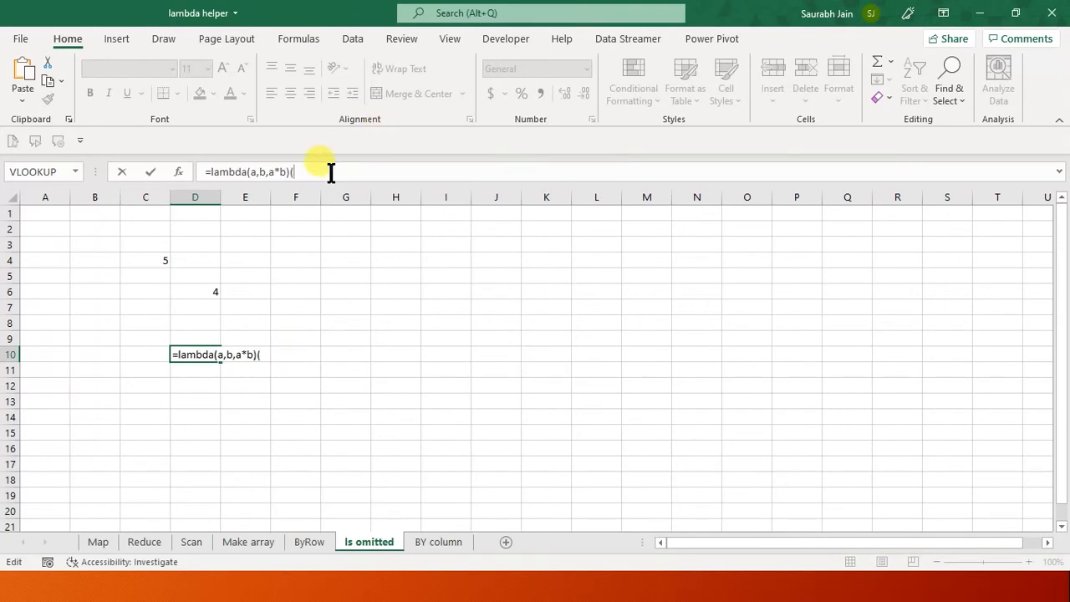
type("4,5)")
key("Return")
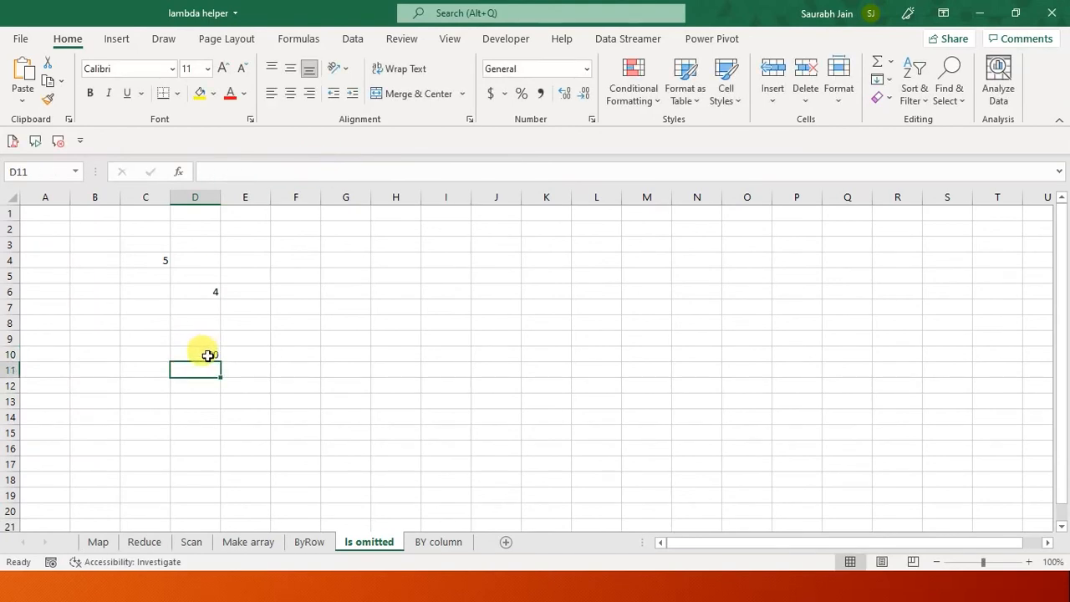
Remove the second argument from the D10 call so it reads (4,), and check the cell's result
left_click(207, 355)
left_click(358, 171)
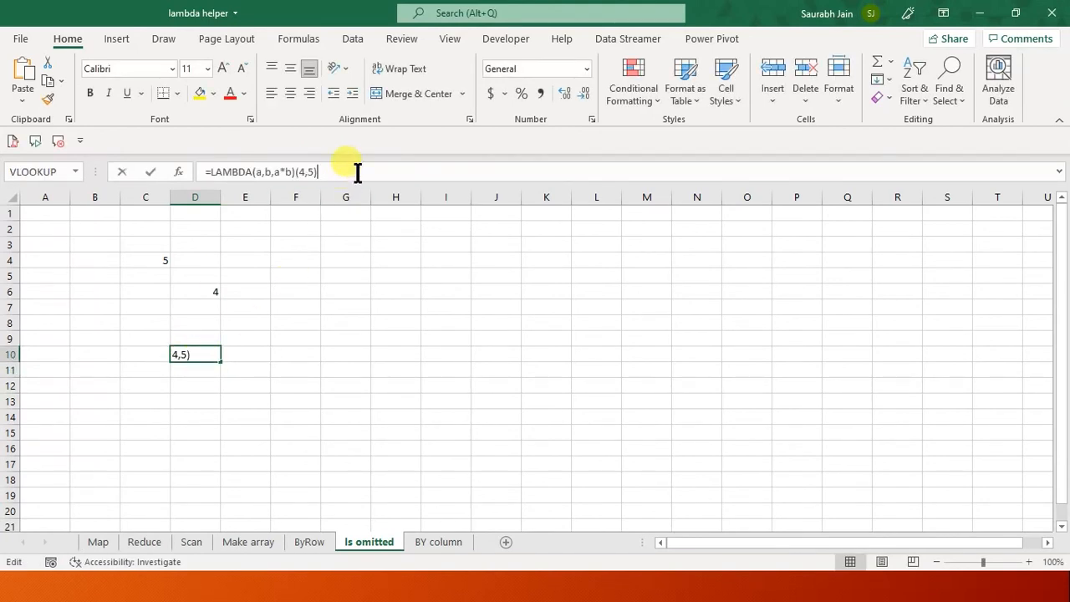
key("Left")
key("BackSpace")
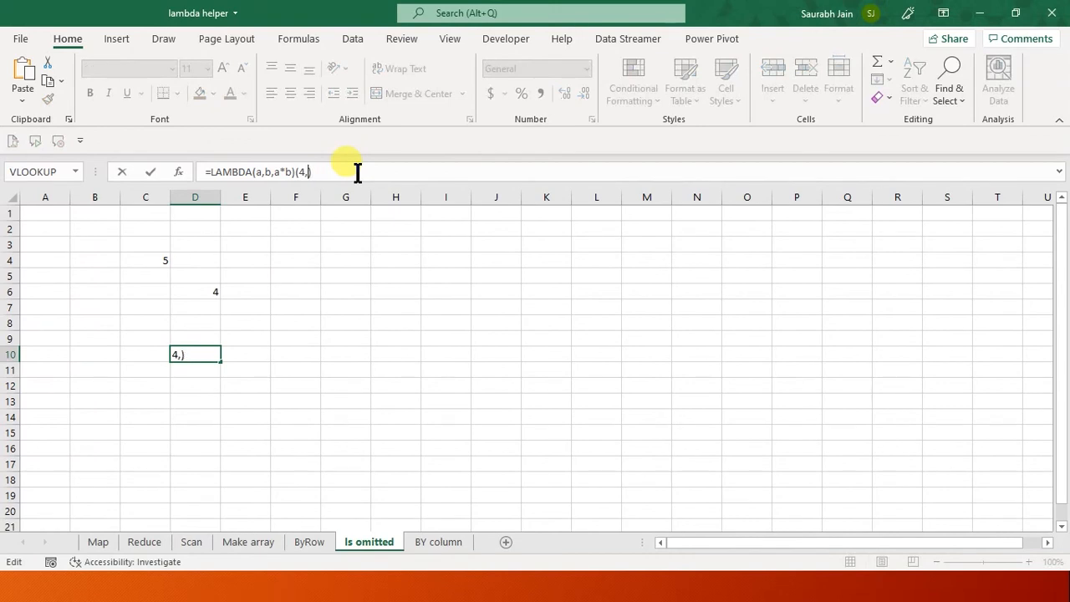
key("Return")
left_click(202, 350)
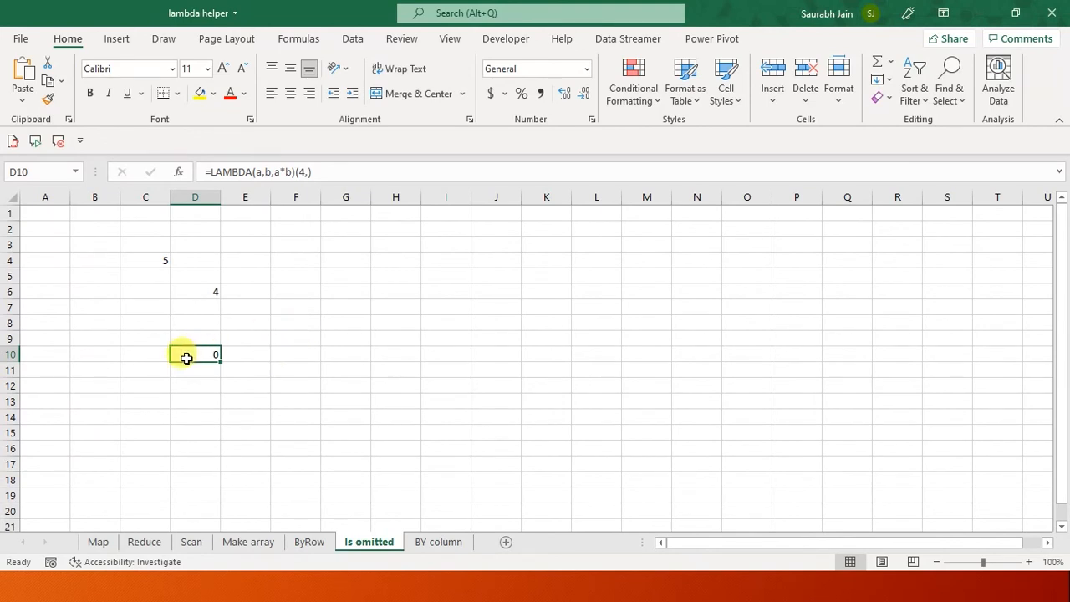
left_click(290, 351)
left_click(179, 357)
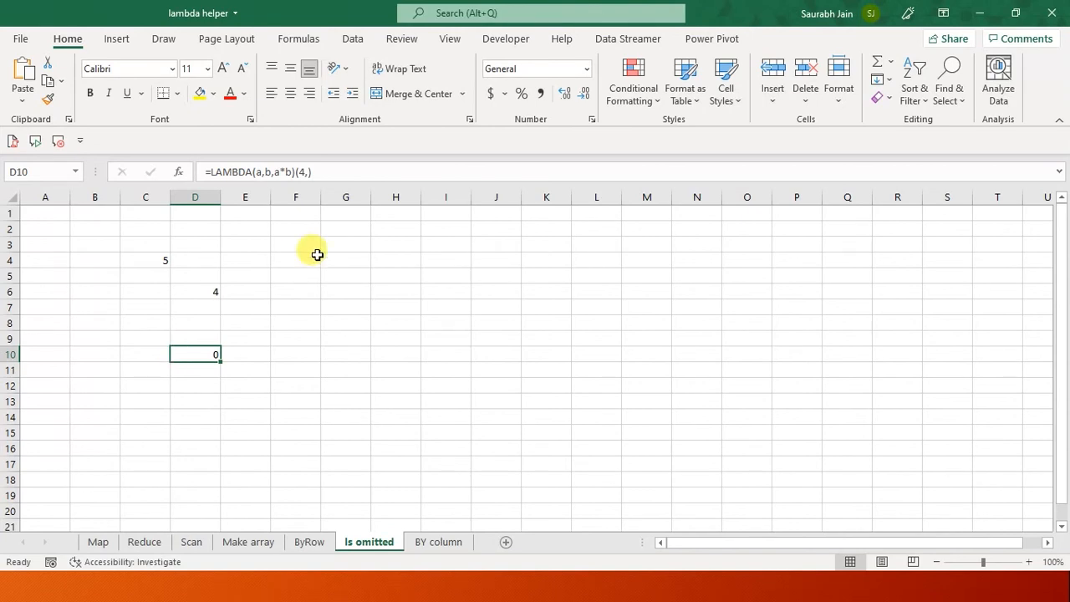
Restore 5 as the second argument of the LAMBDA call in D10
left_click(334, 171)
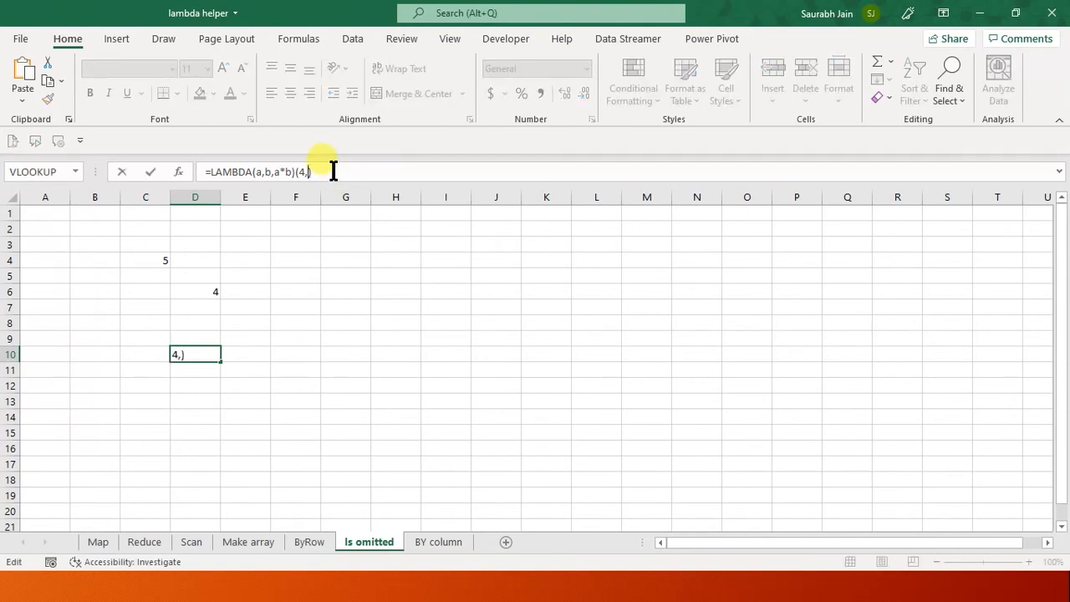
type("5")
key("Return")
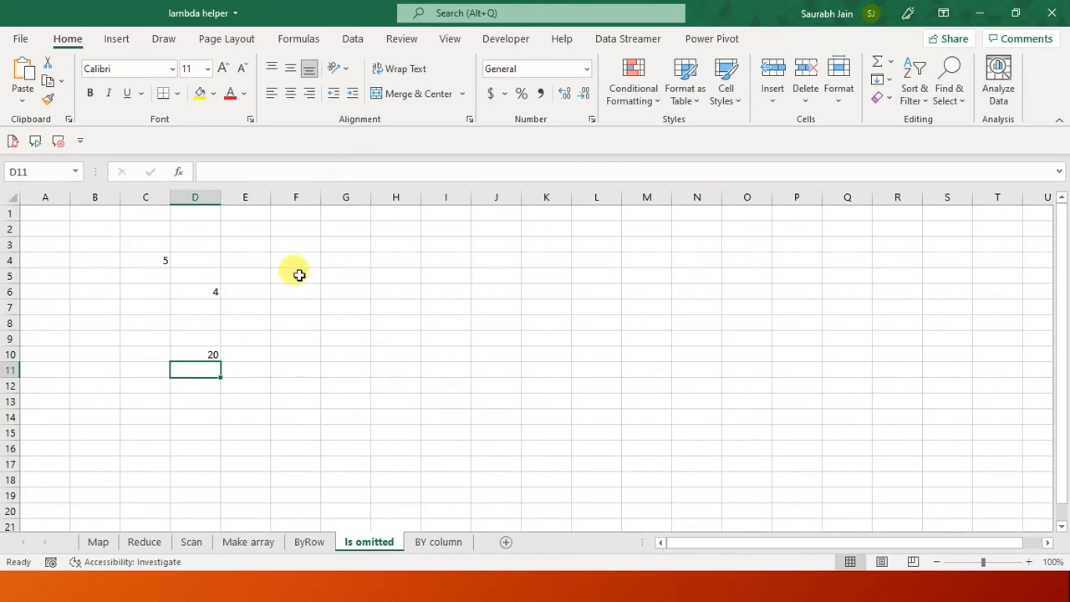
left_click(195, 356)
left_click(345, 358)
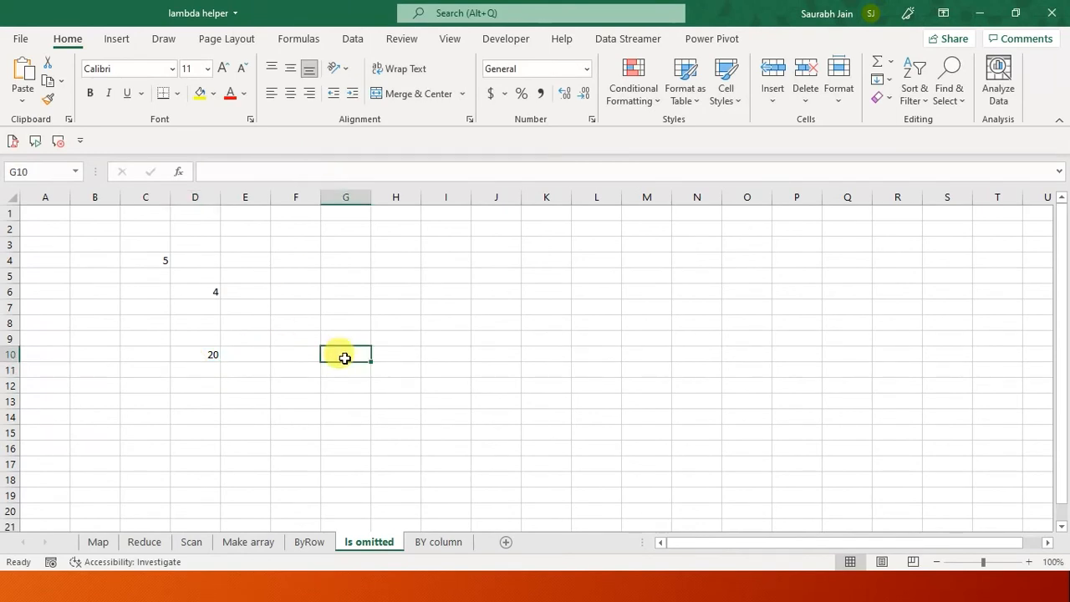
Start a LAMBDA formula in H8 with x and y as its parameters
left_click(392, 328)
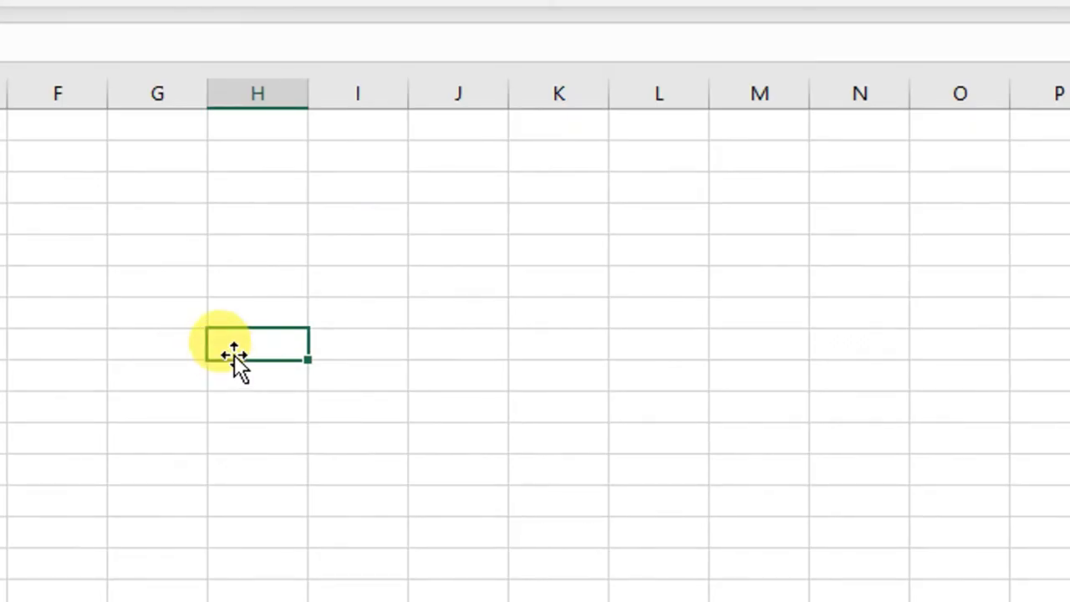
type("=")
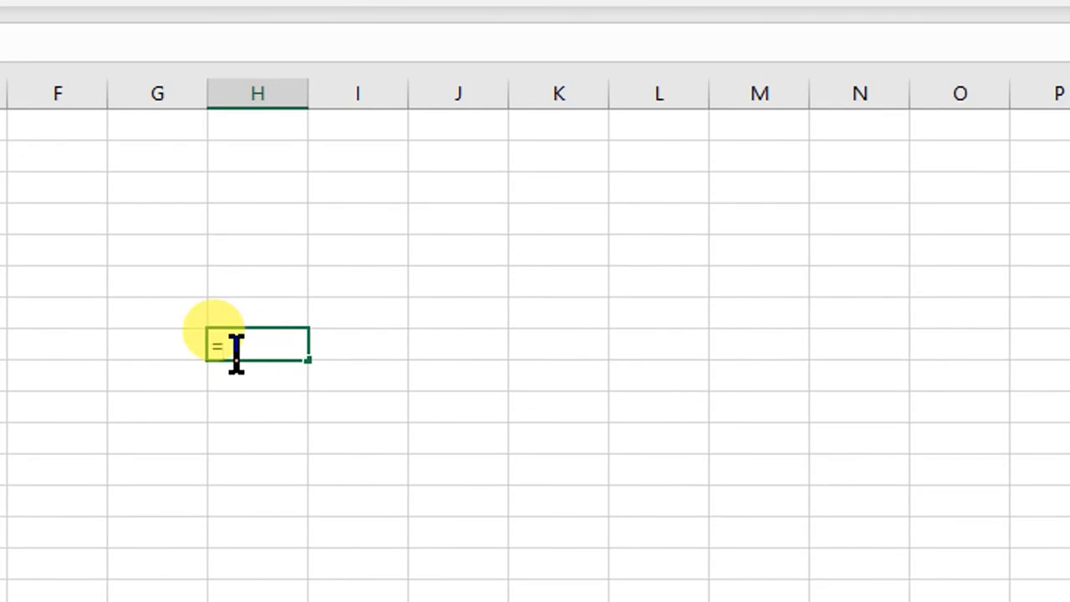
type("lambda")
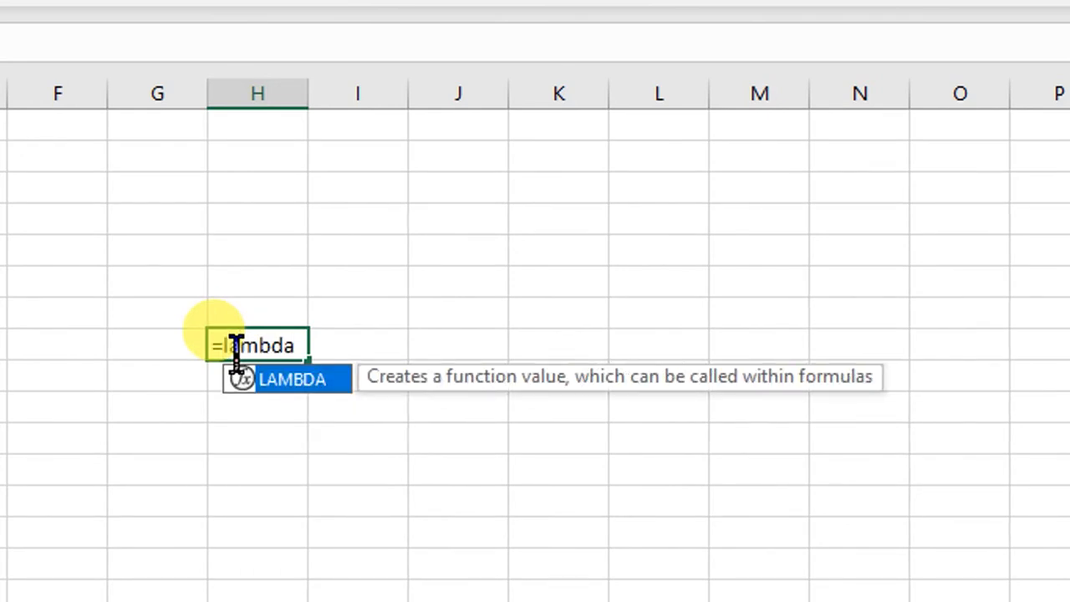
type("(")
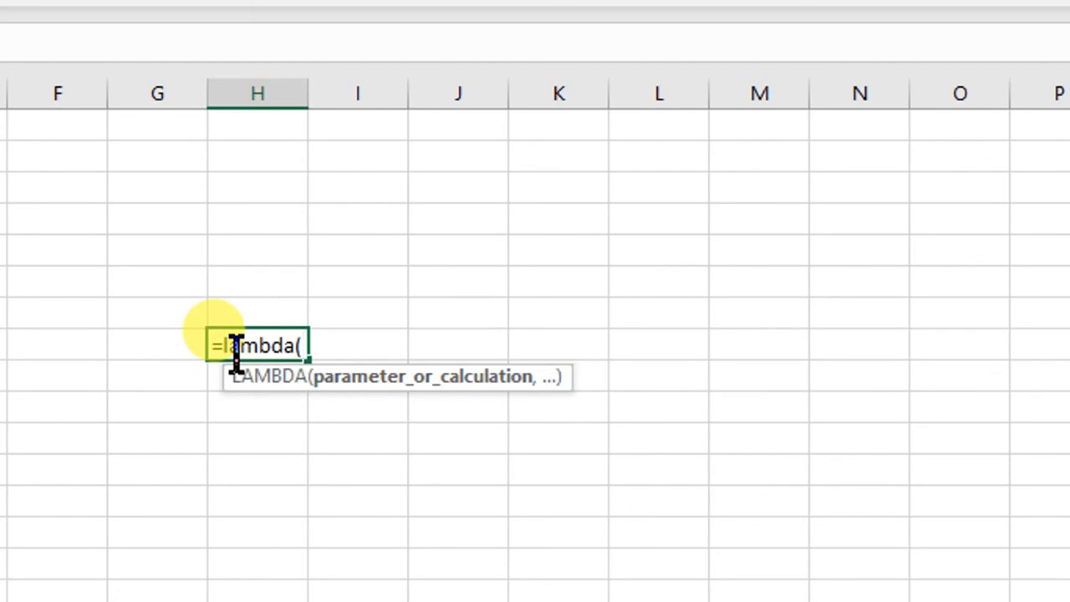
type("x,y")
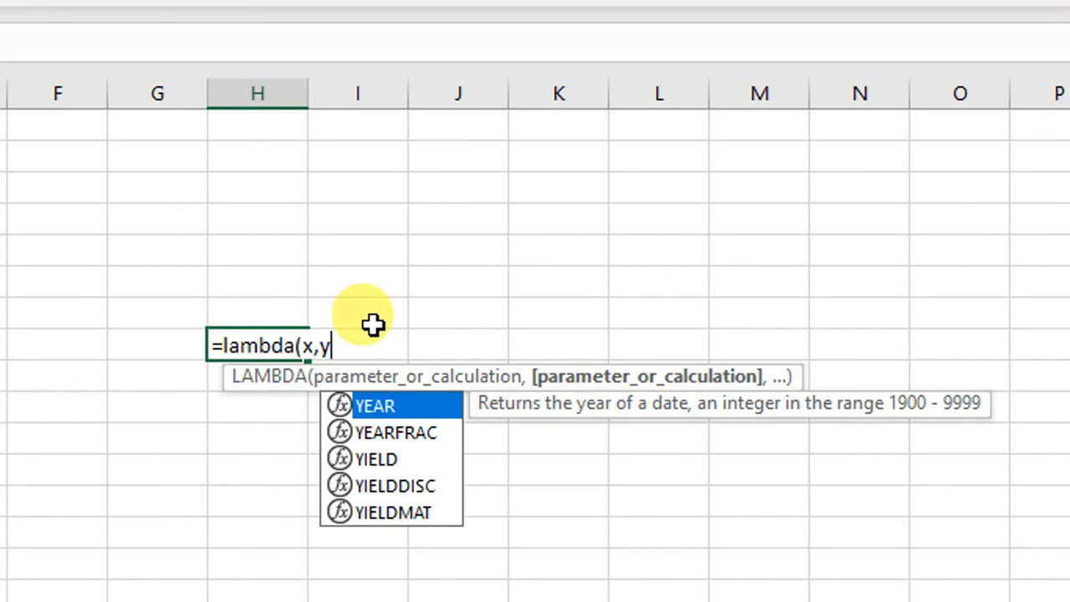
type(",")
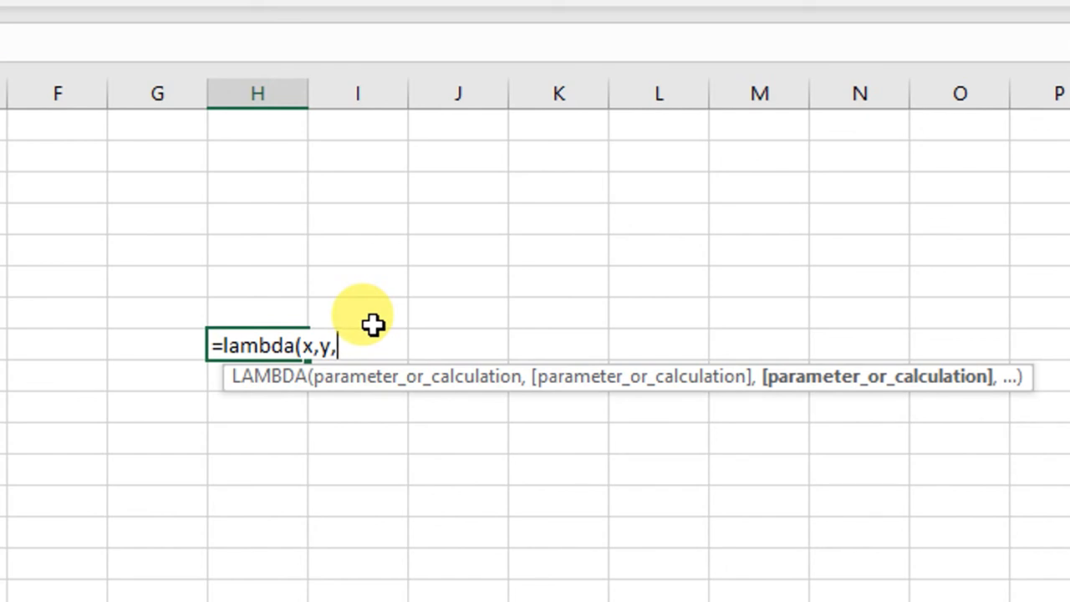
Add an IF function as the LAMBDA calculation, with ISOMITTED(y) as its logical test
type("if")
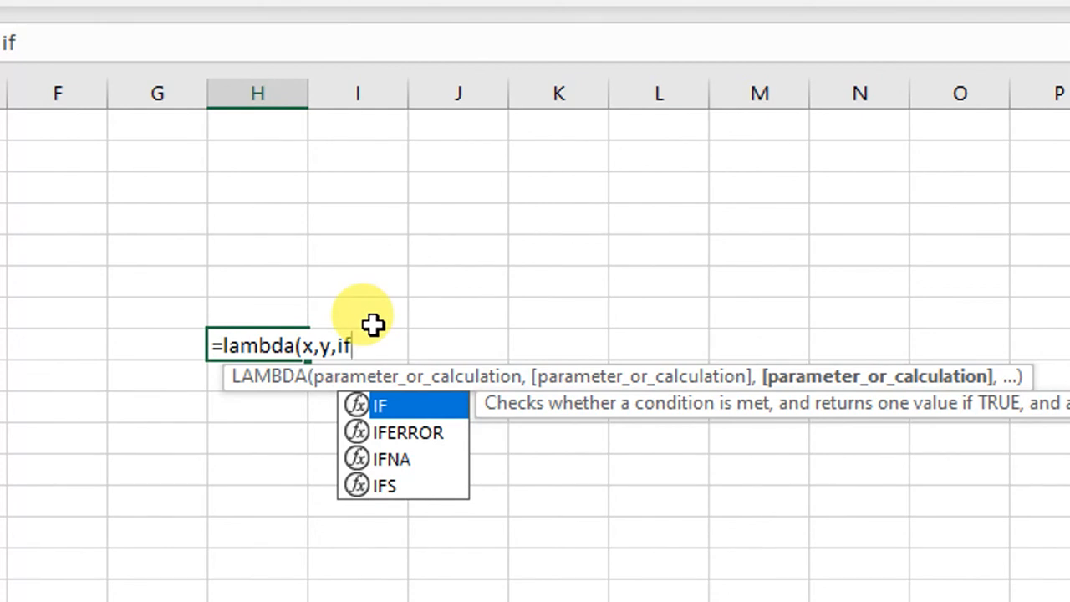
type("(")
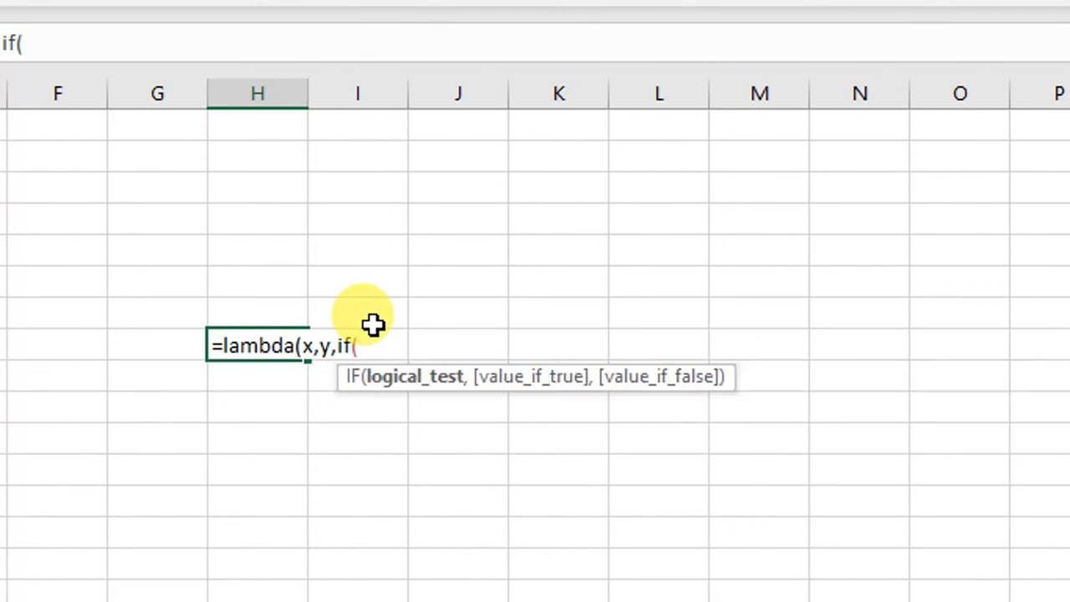
type("iso")
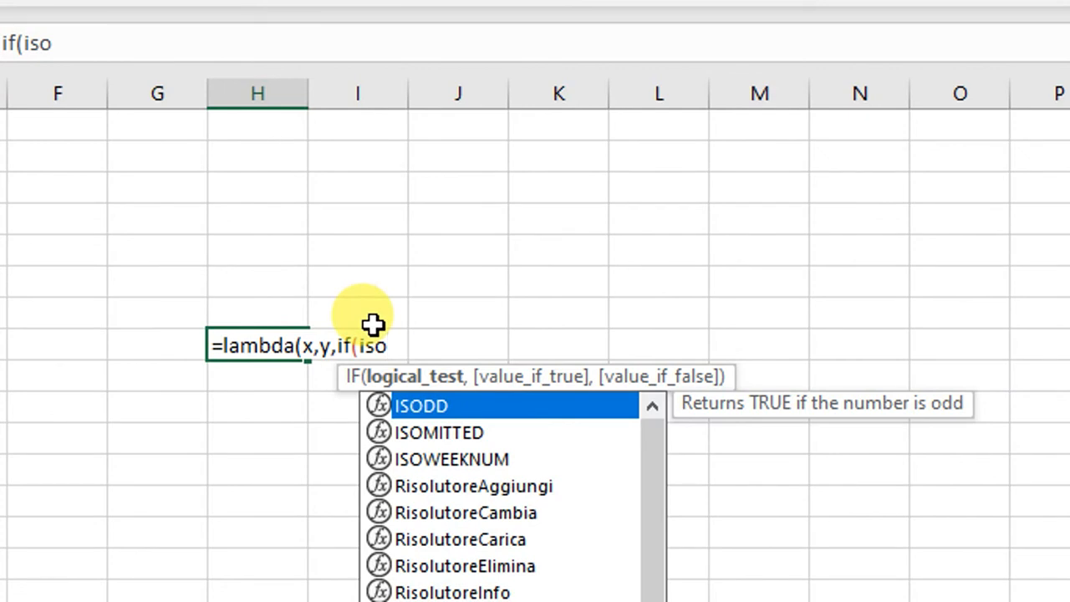
key("Down")
key("Tab")
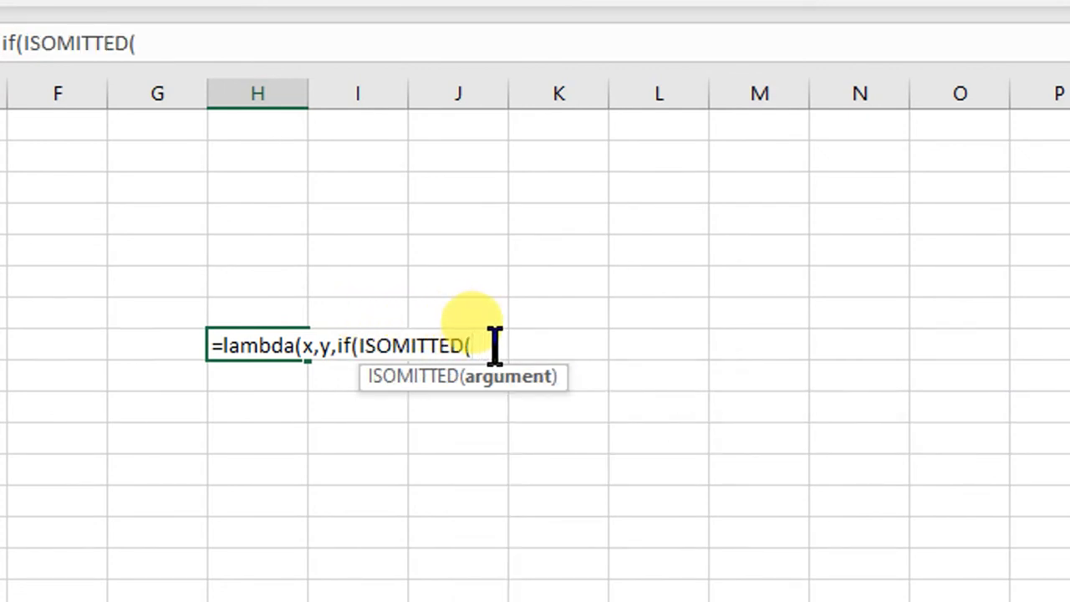
type("y")
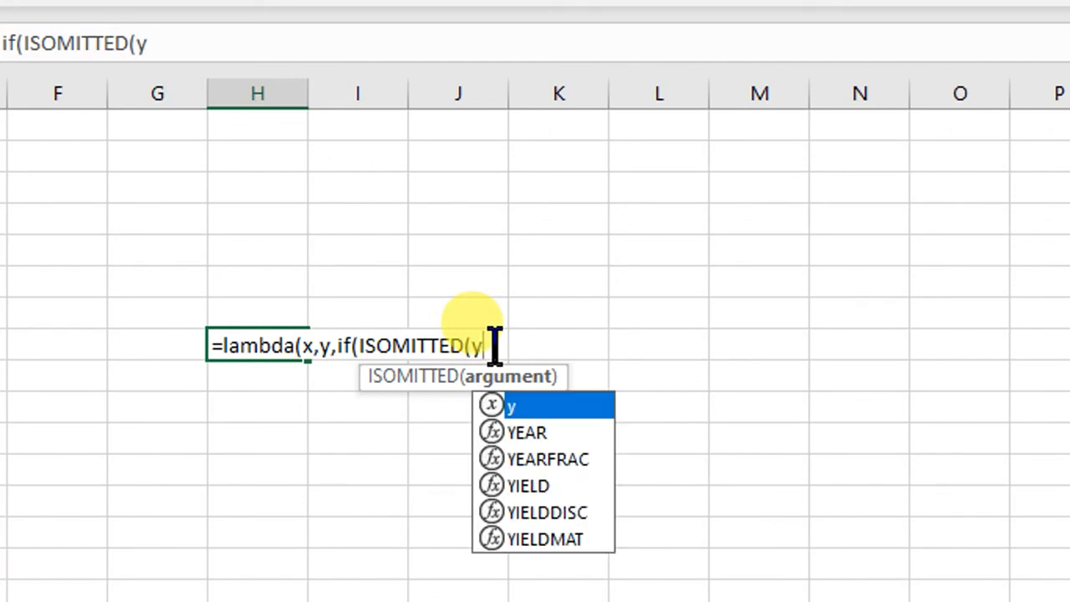
type(")")
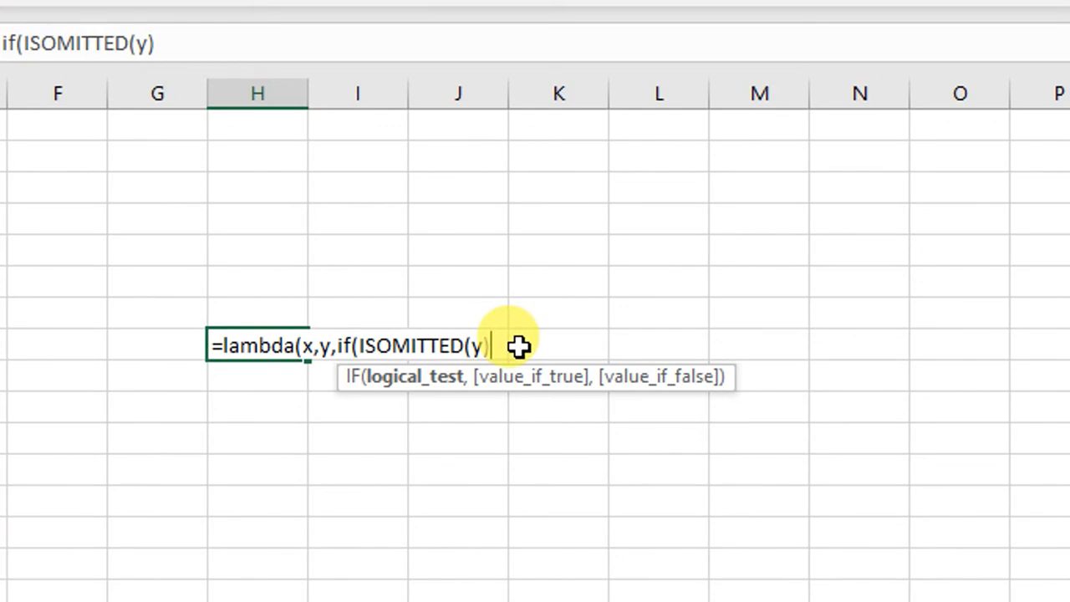
Complete the IF with 1*x when y is omitted and y*x otherwise, and enter the formula in H8
type(",")
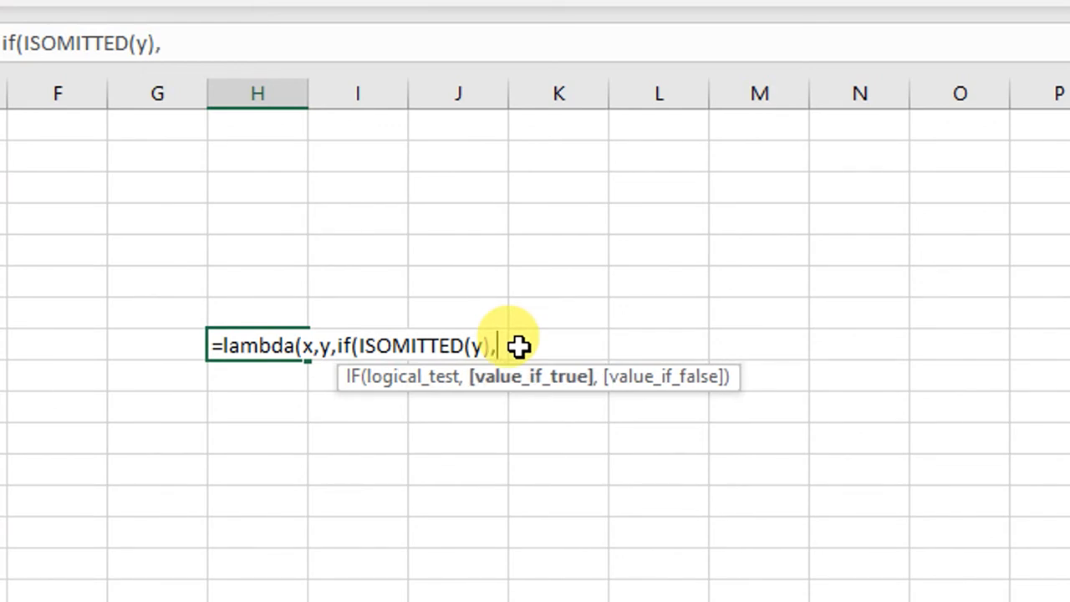
type("1")
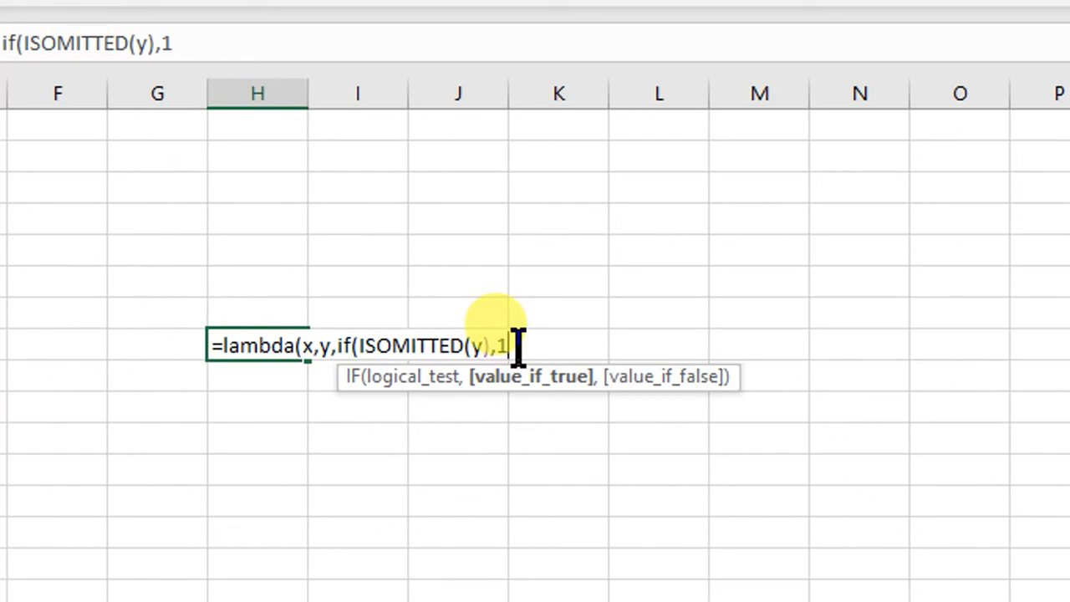
type("*x")
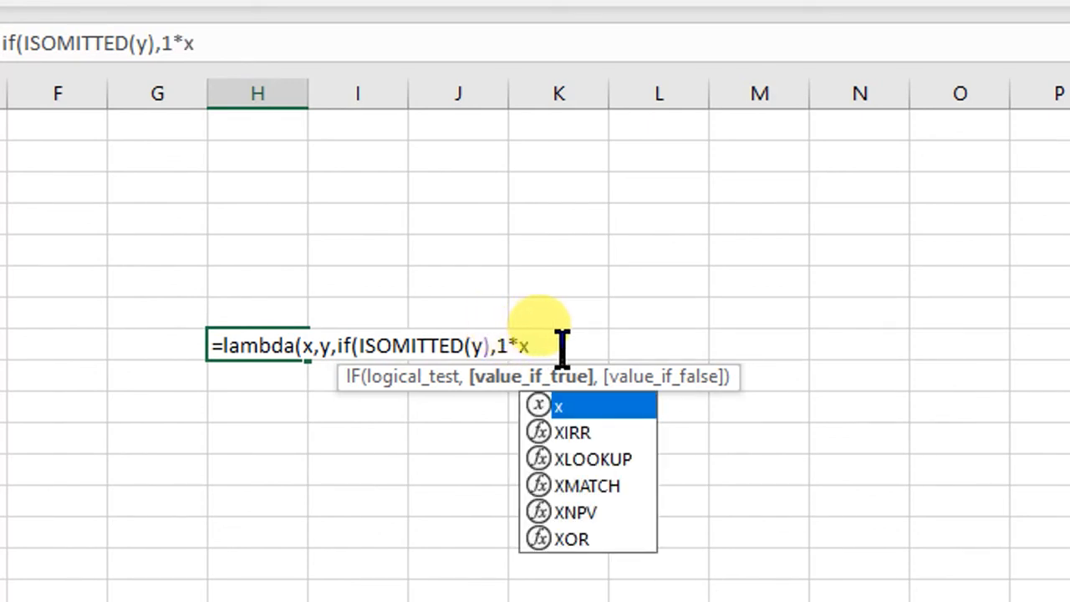
type(",")
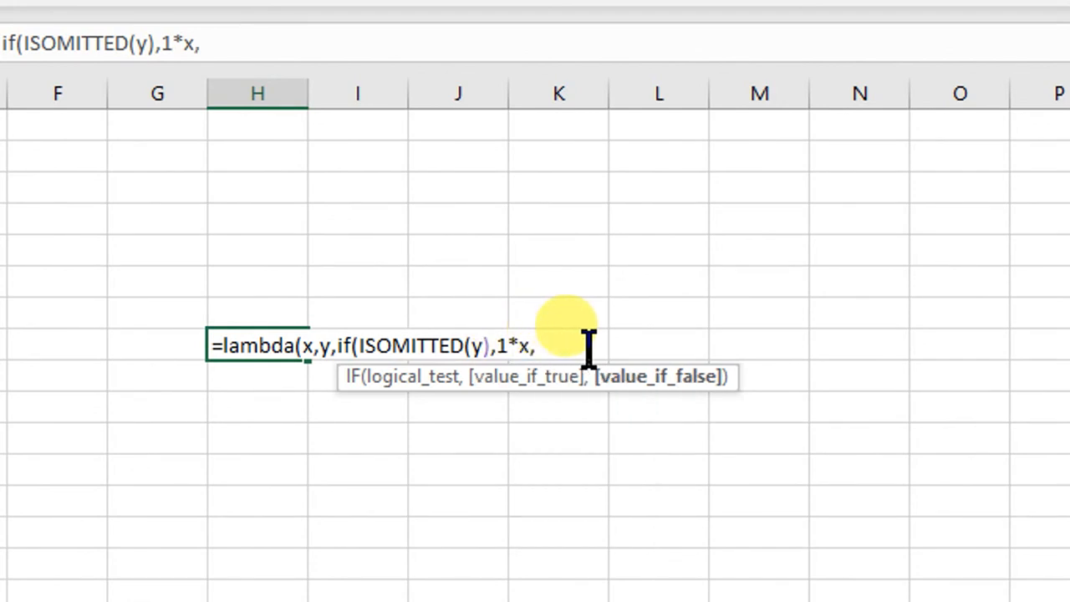
type("y")
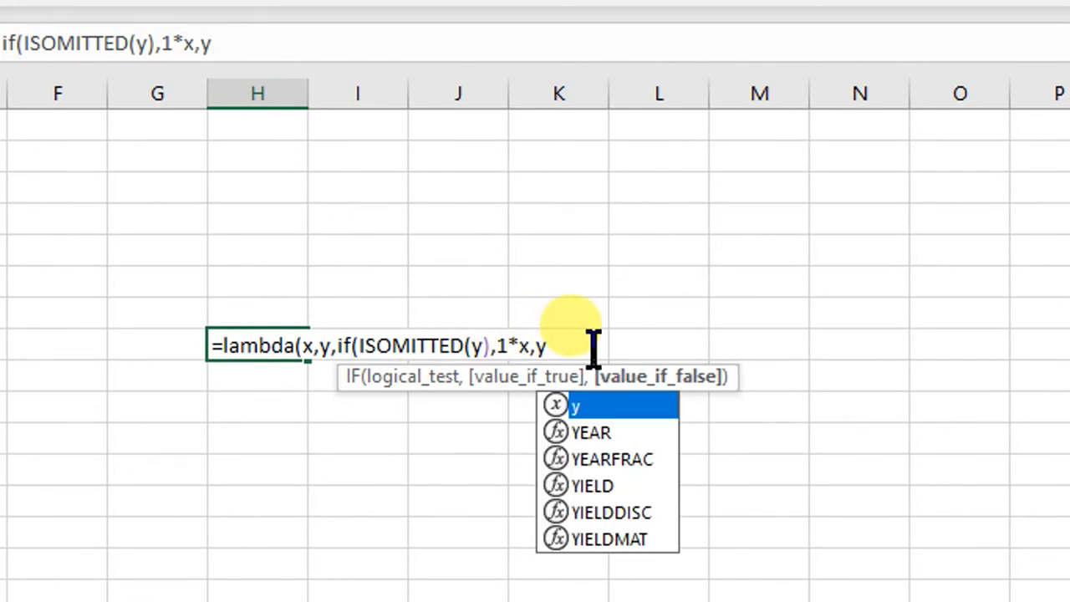
type("*x")
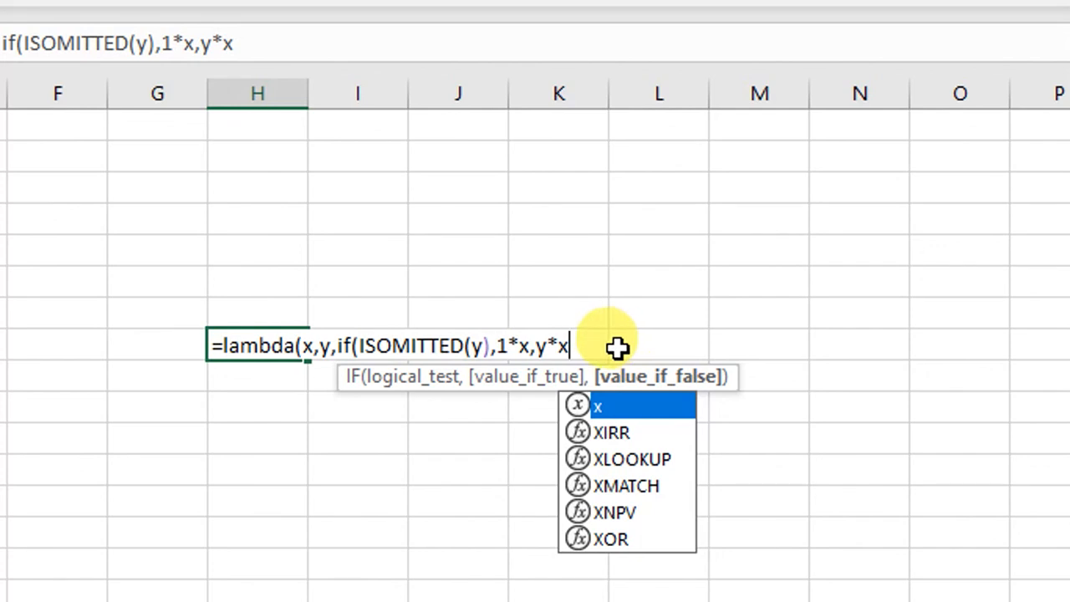
type(")")
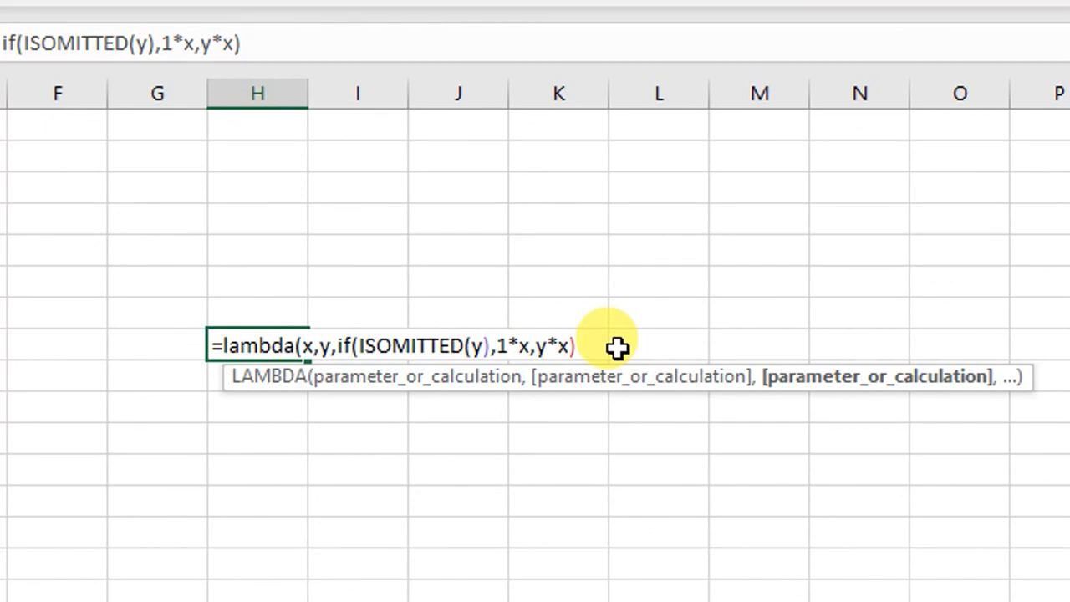
type(")")
key("Return")
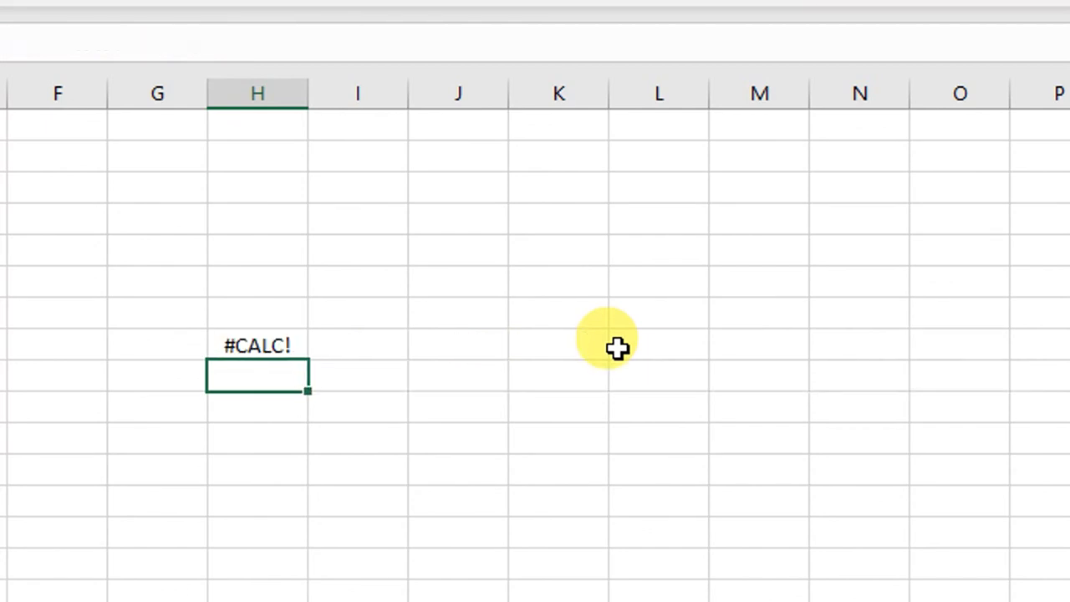
Append the arguments (4,) to the H8 formula, leaving y omitted, and check the cell's result
left_click(303, 347)
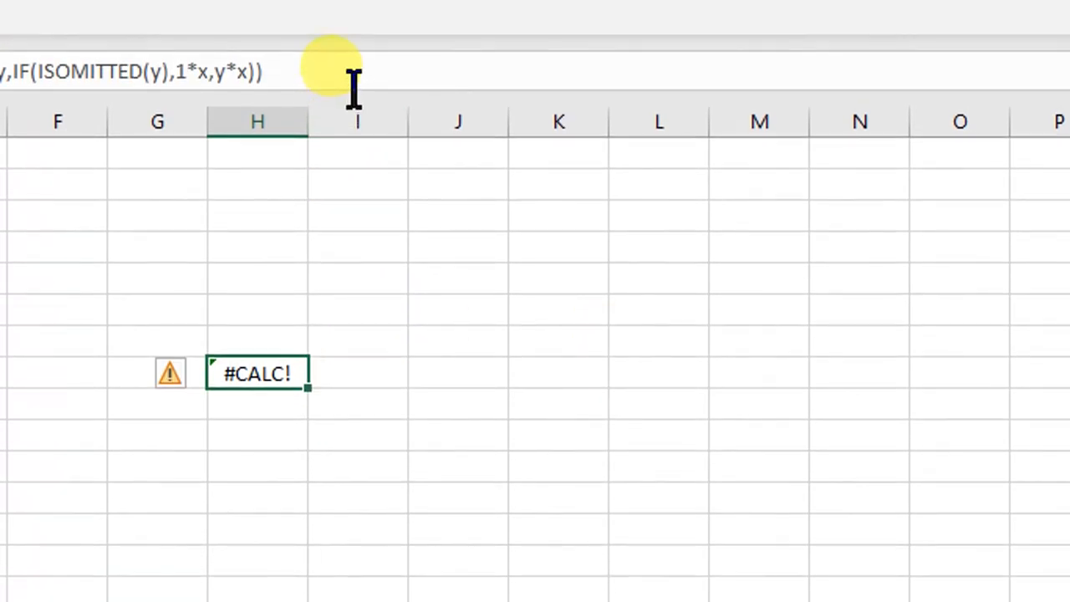
left_click(354, 53)
type("(")
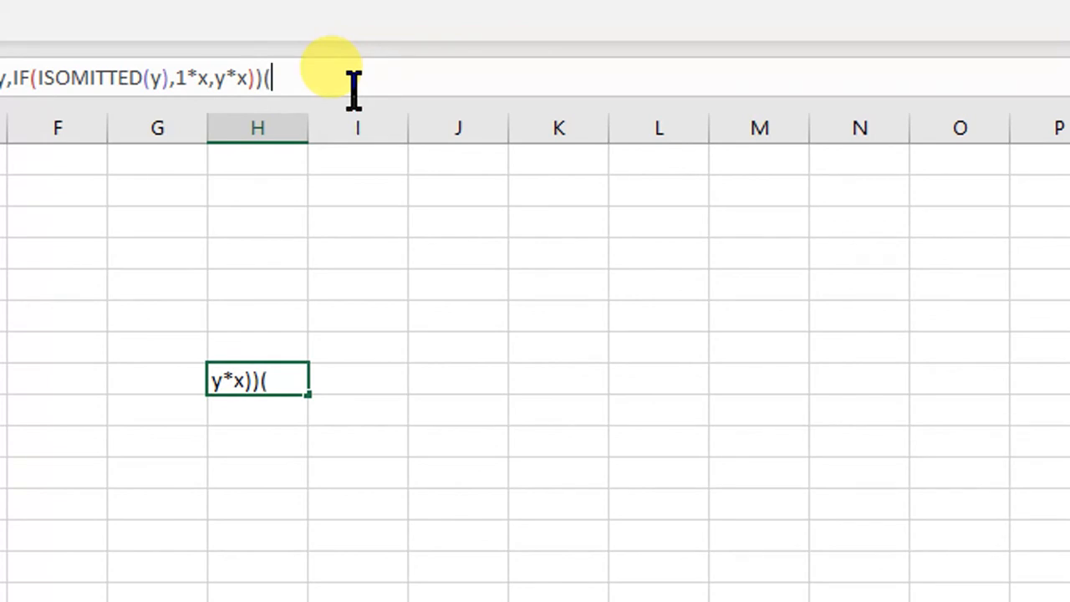
type("4,)")
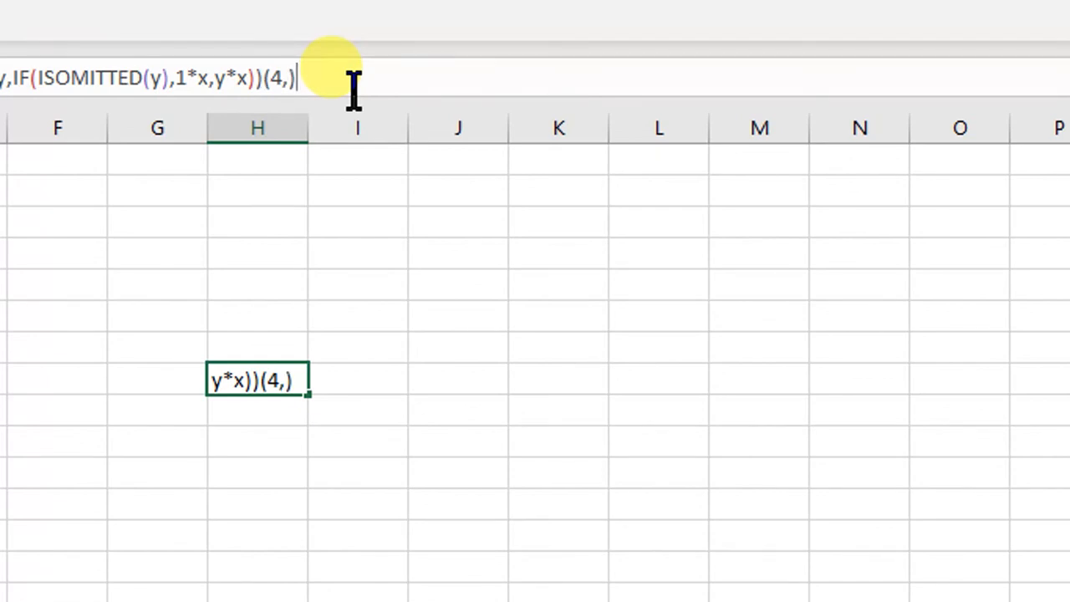
key("Return")
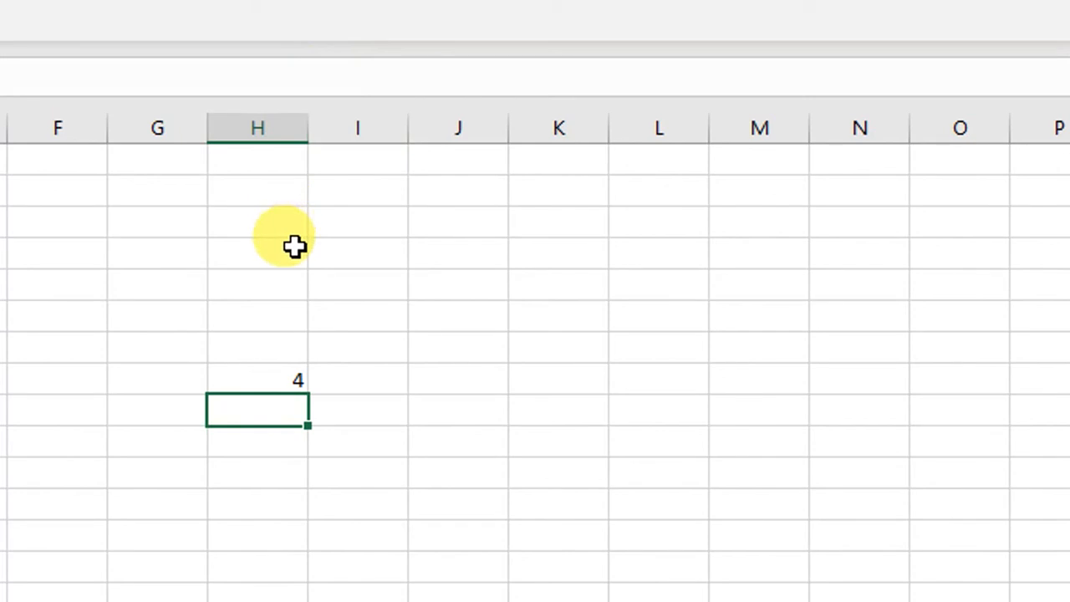
left_click(255, 376)
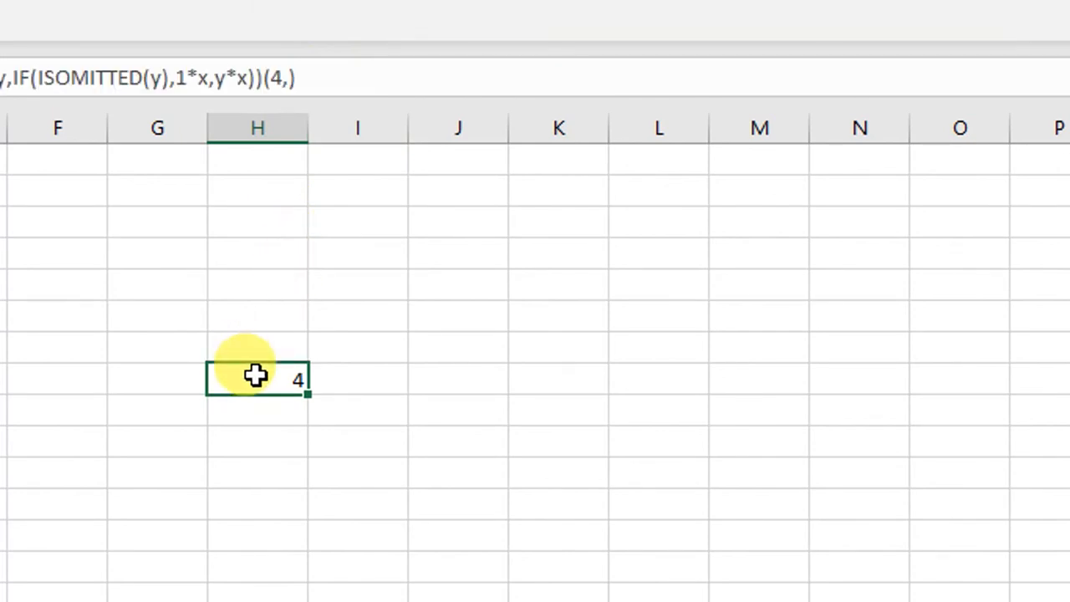